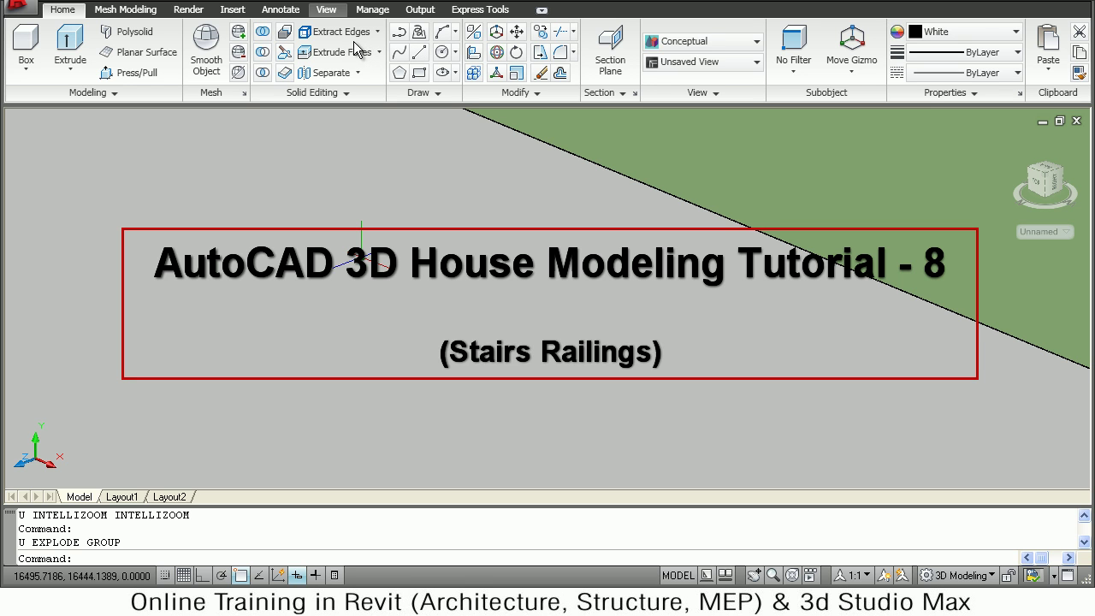
Step: Align the UCS with the Top view from the View tab's UCS presets
click(335, 15)
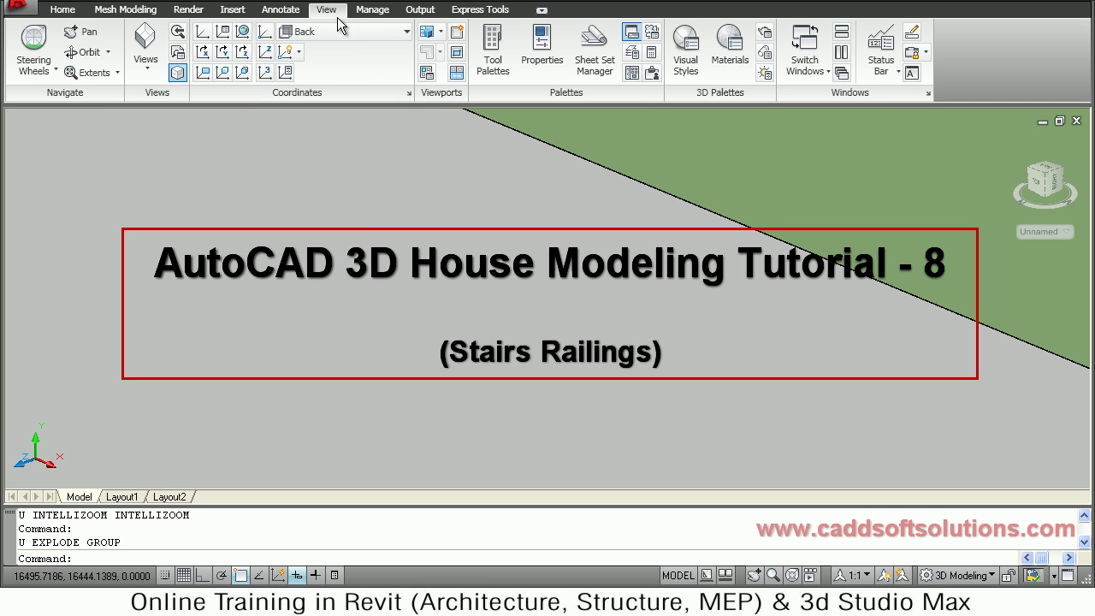
click(339, 31)
click(327, 76)
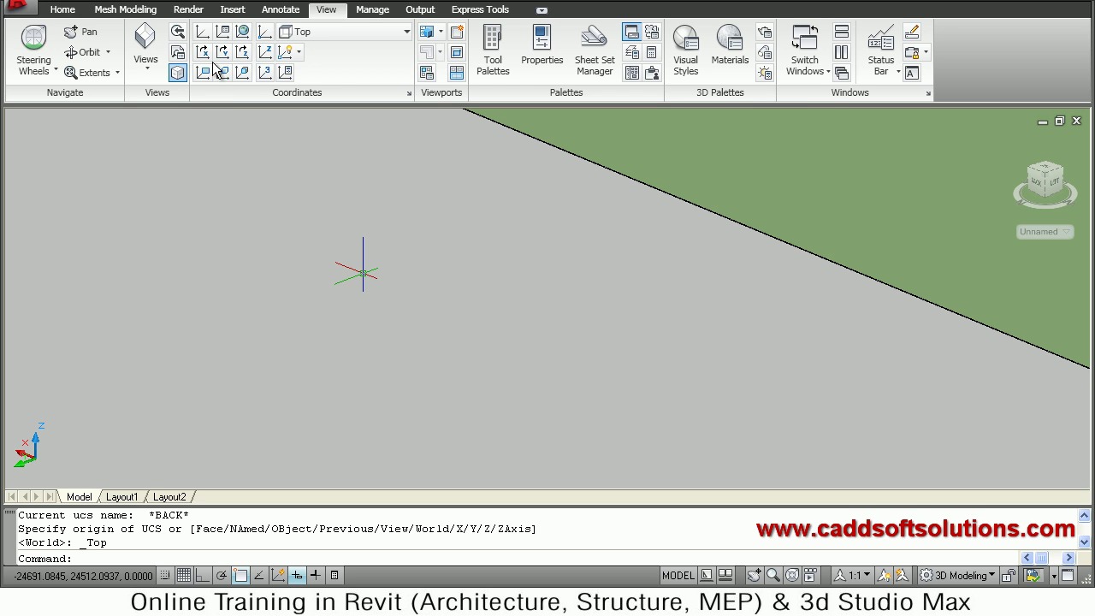
Step: Draw a circle of radius 25 in the empty area of the drawing
click(64, 11)
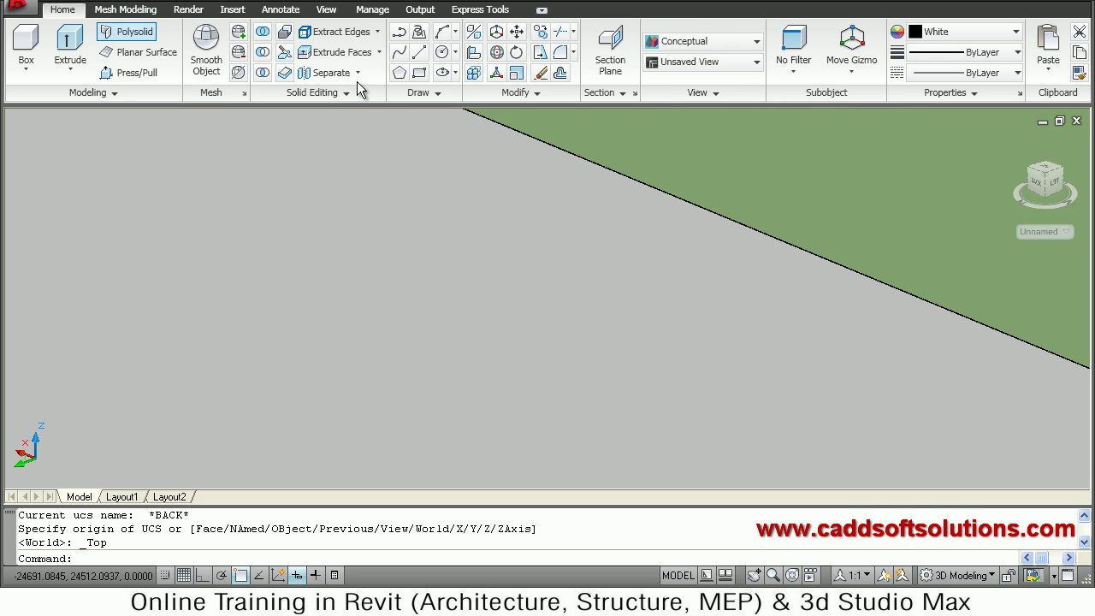
click(443, 53)
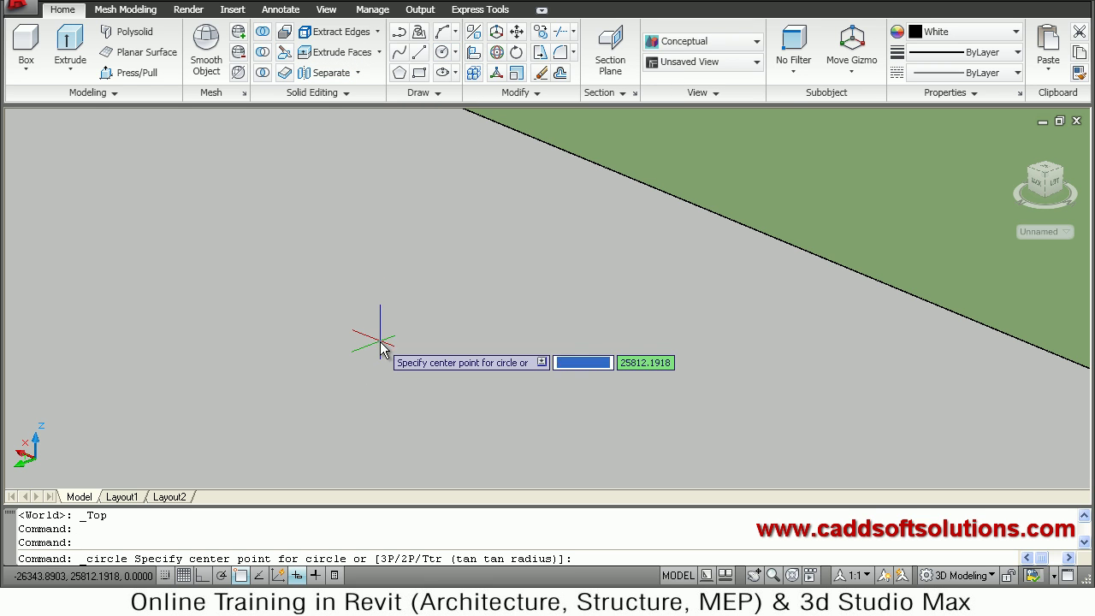
click(382, 341)
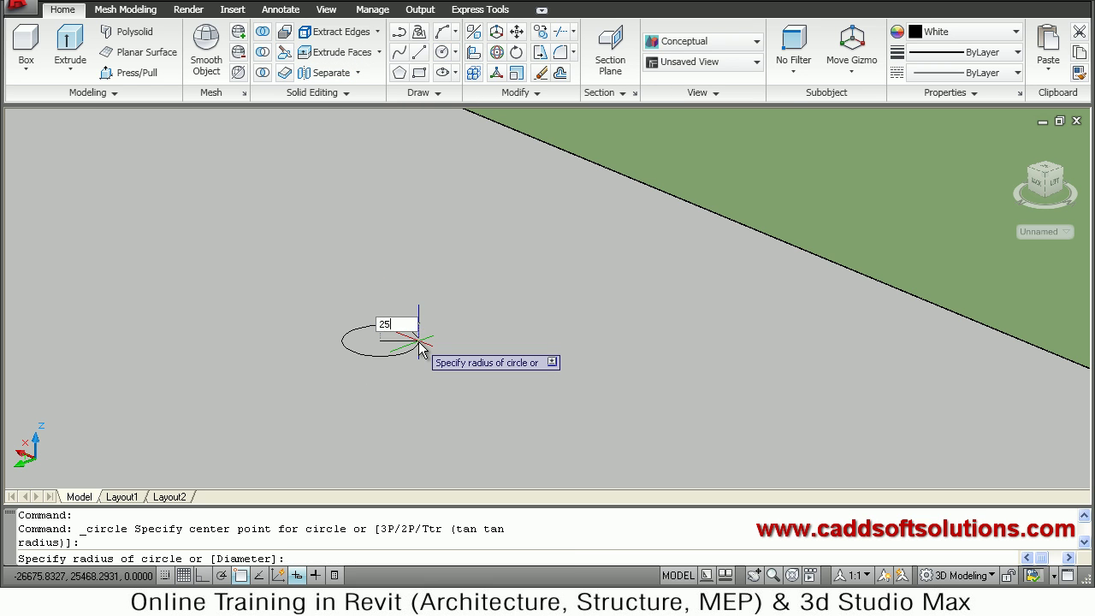
key(Return)
key(Escape)
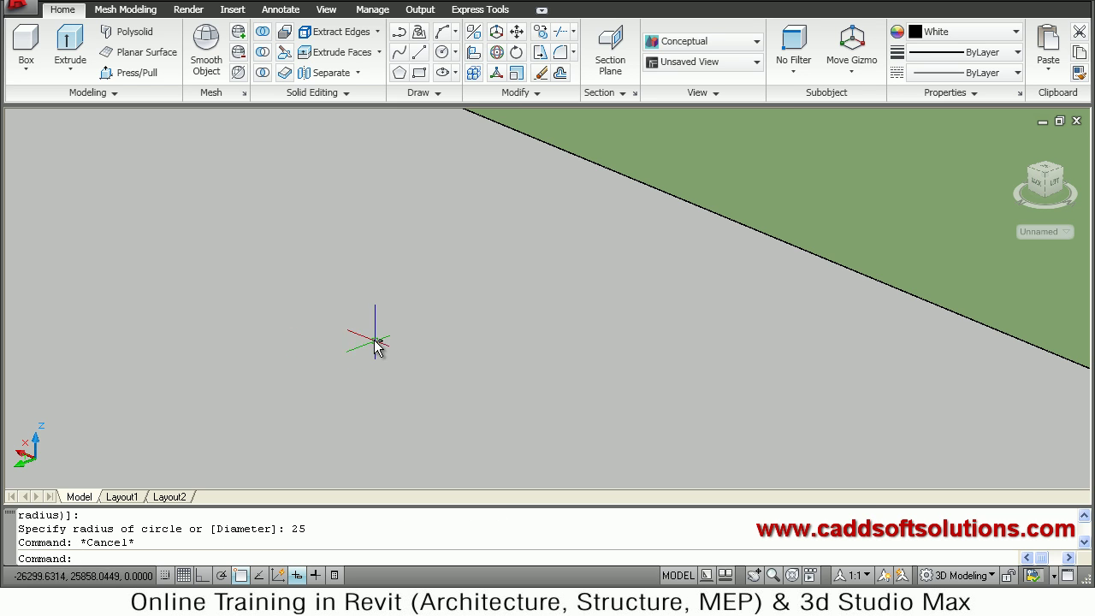
scroll(380, 328, up, 3)
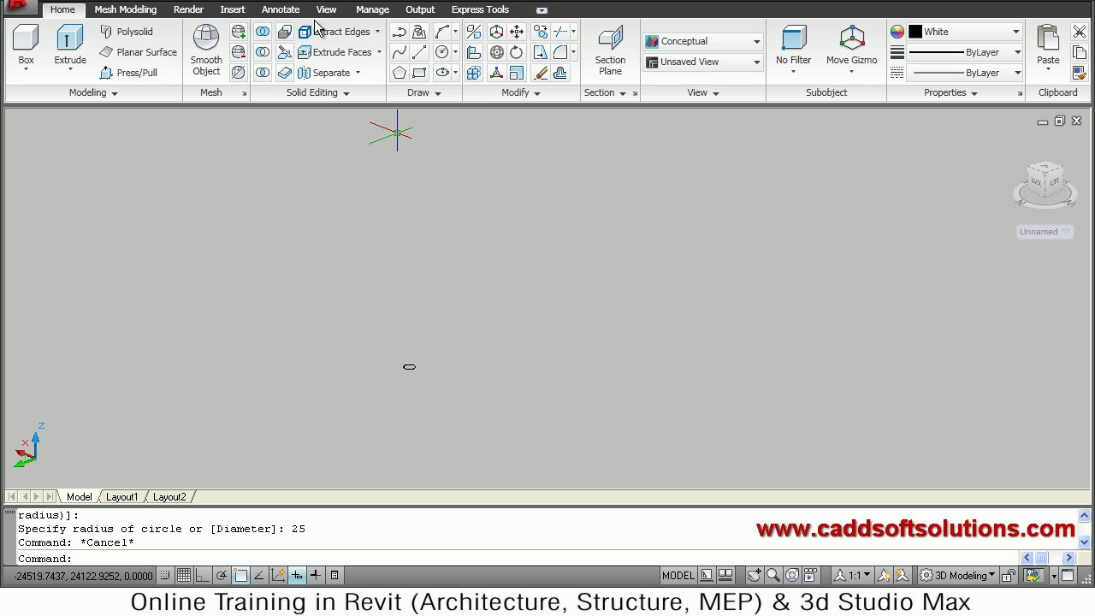
Step: Press-pull the radius-25 circle up 750 into a cylindrical post, keeping its colour White
click(137, 73)
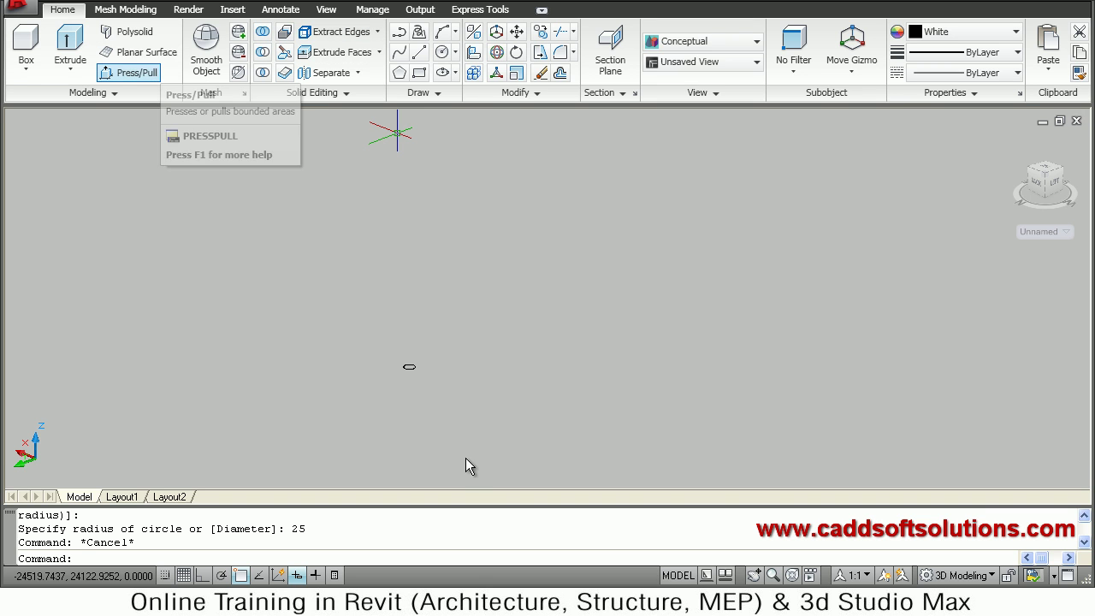
click(409, 366)
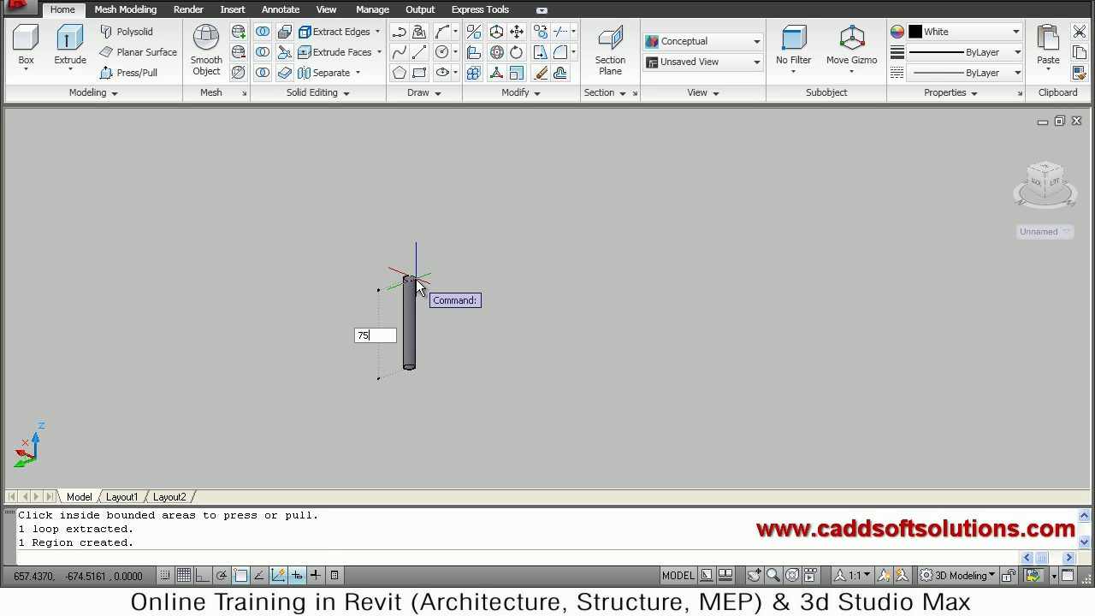
key(Escape)
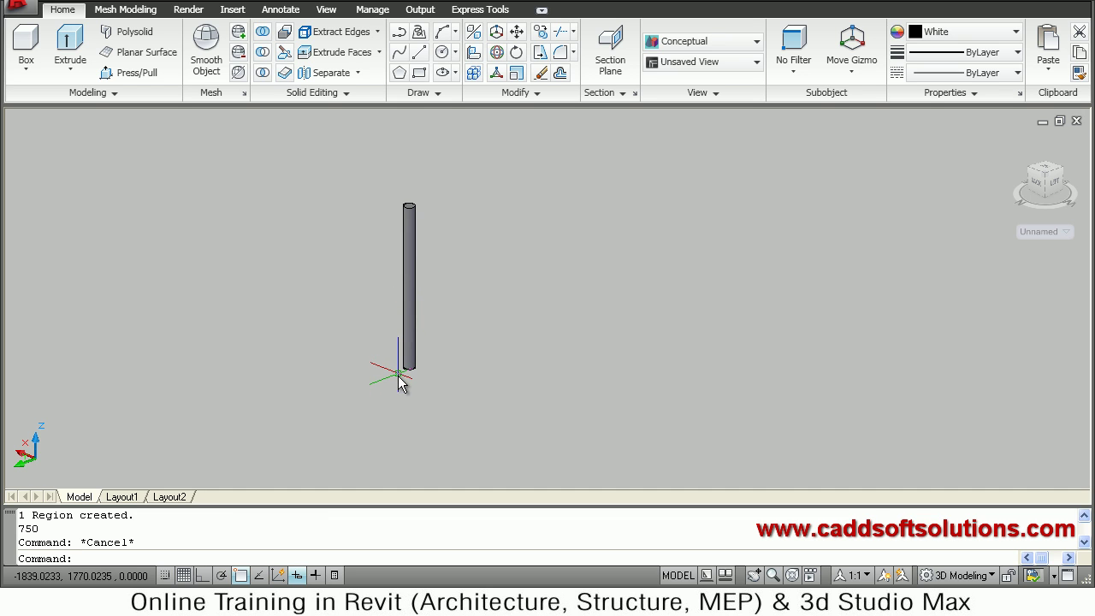
click(409, 325)
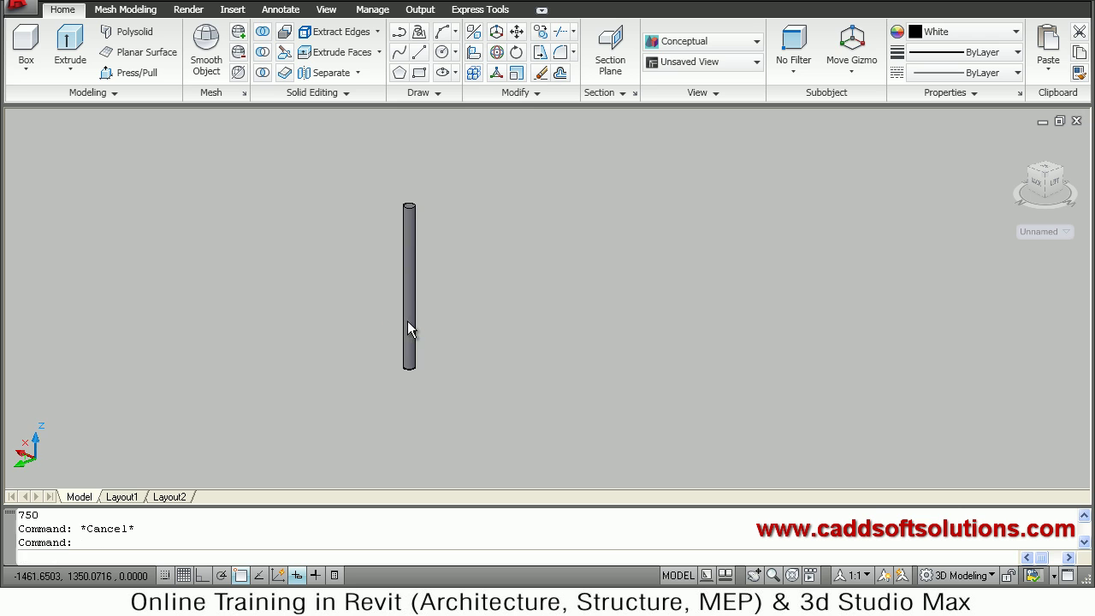
click(937, 33)
click(940, 224)
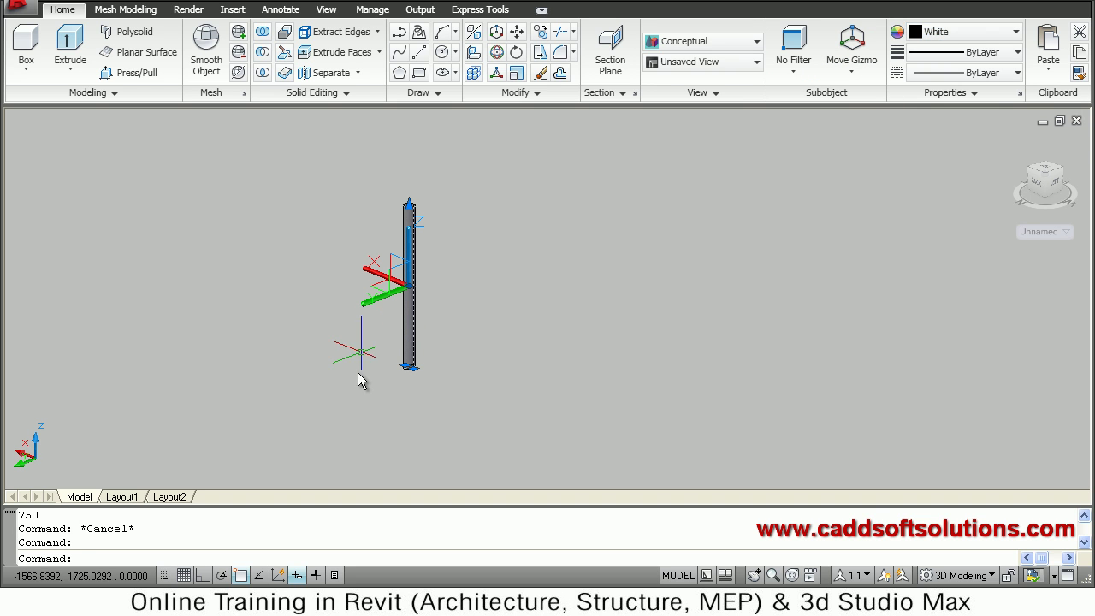
key(Escape)
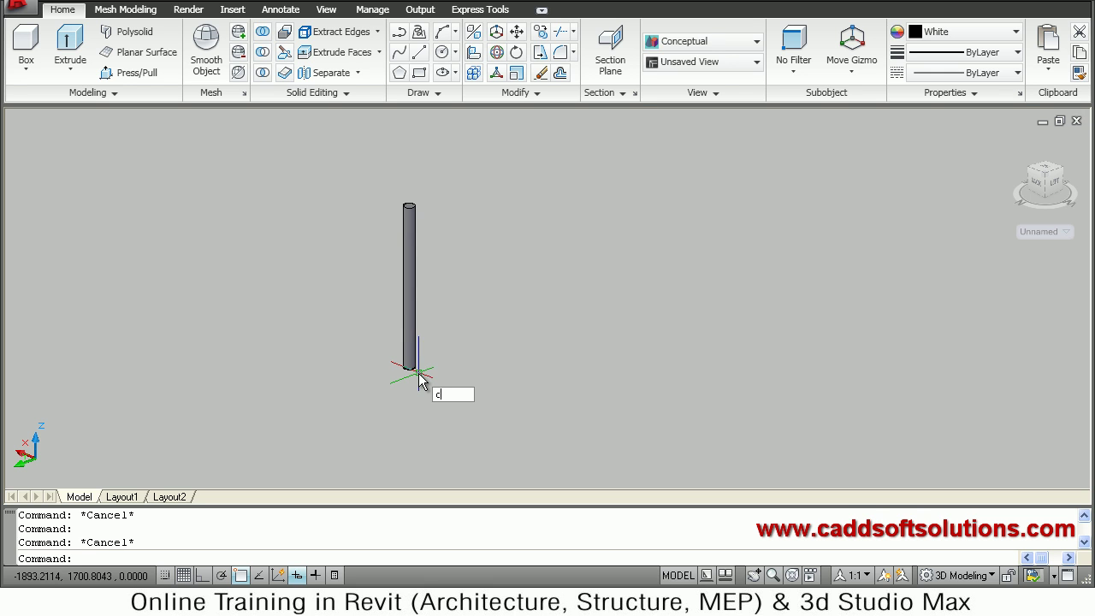
Step: Select the cylinder post to copy, with the base point at its bottom and Ortho on
click(408, 357)
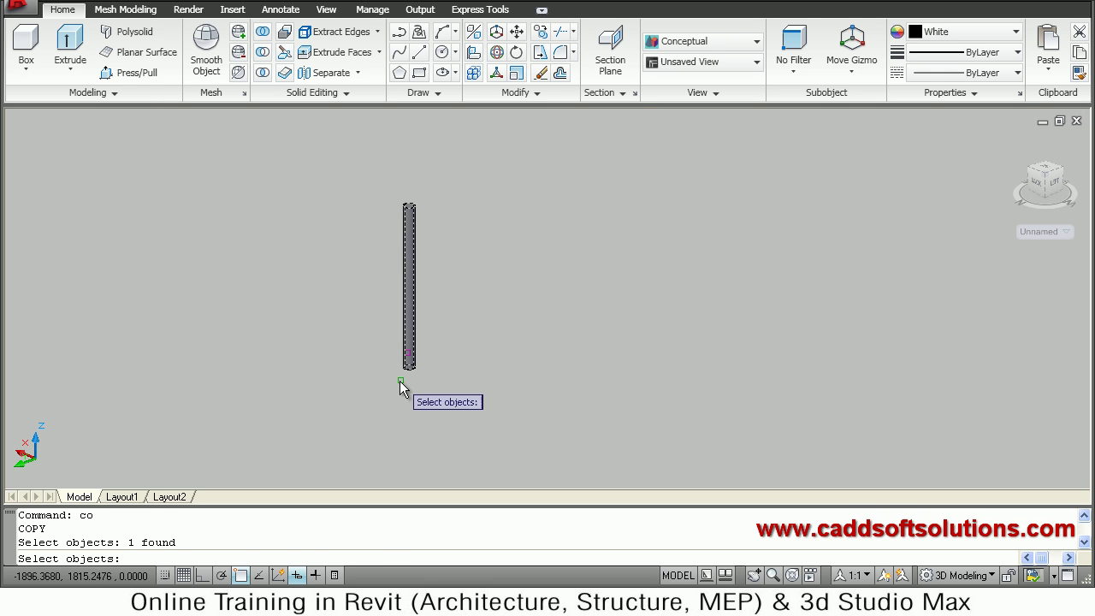
key(Return)
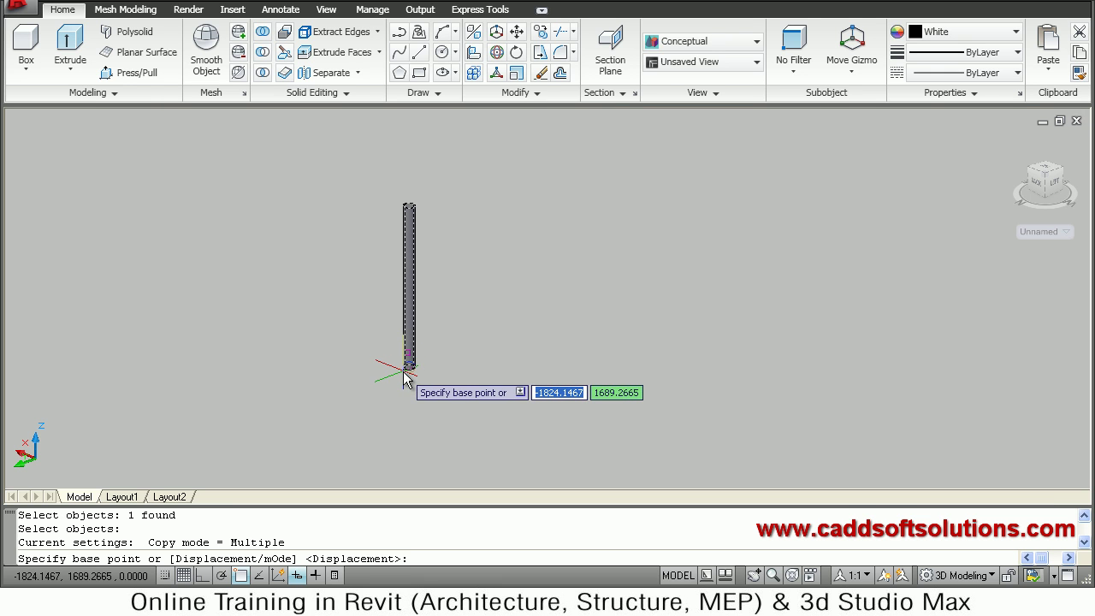
scroll(404, 372, up, 2)
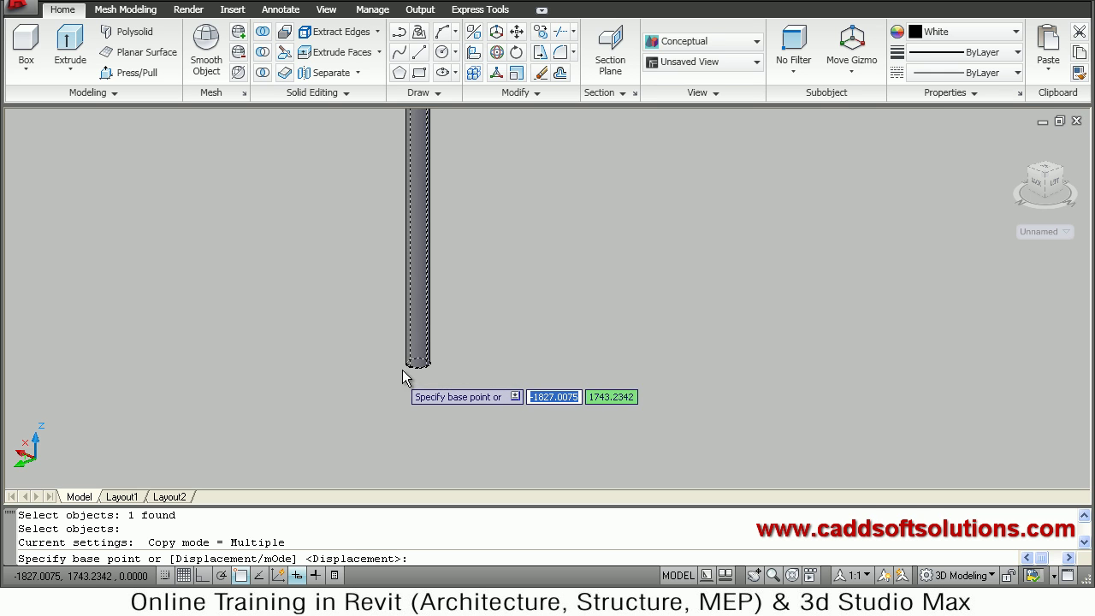
click(412, 370)
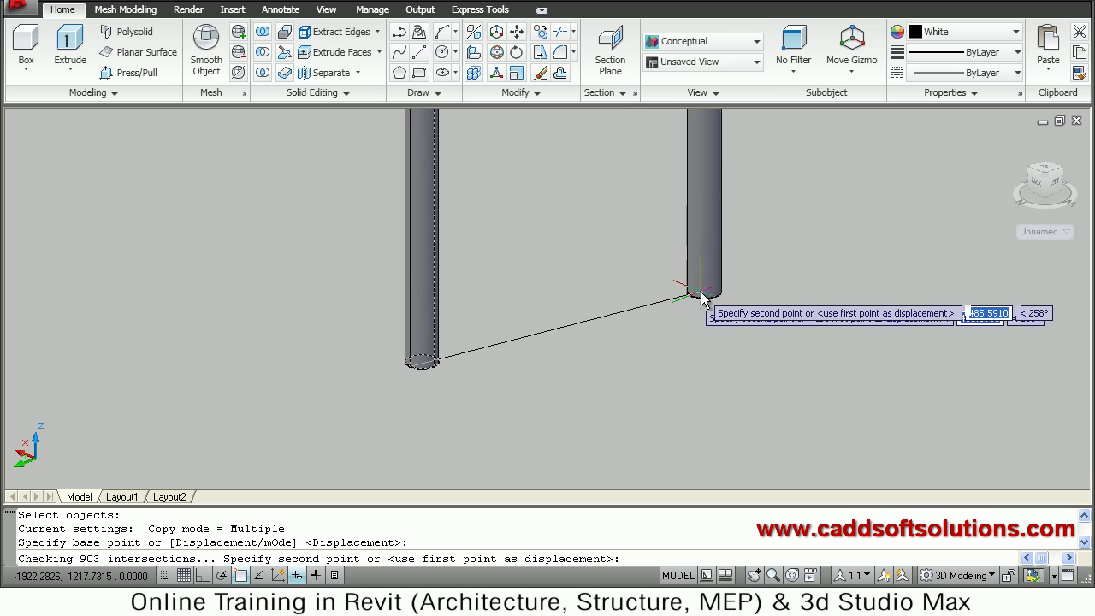
key(F8)
key(F8)
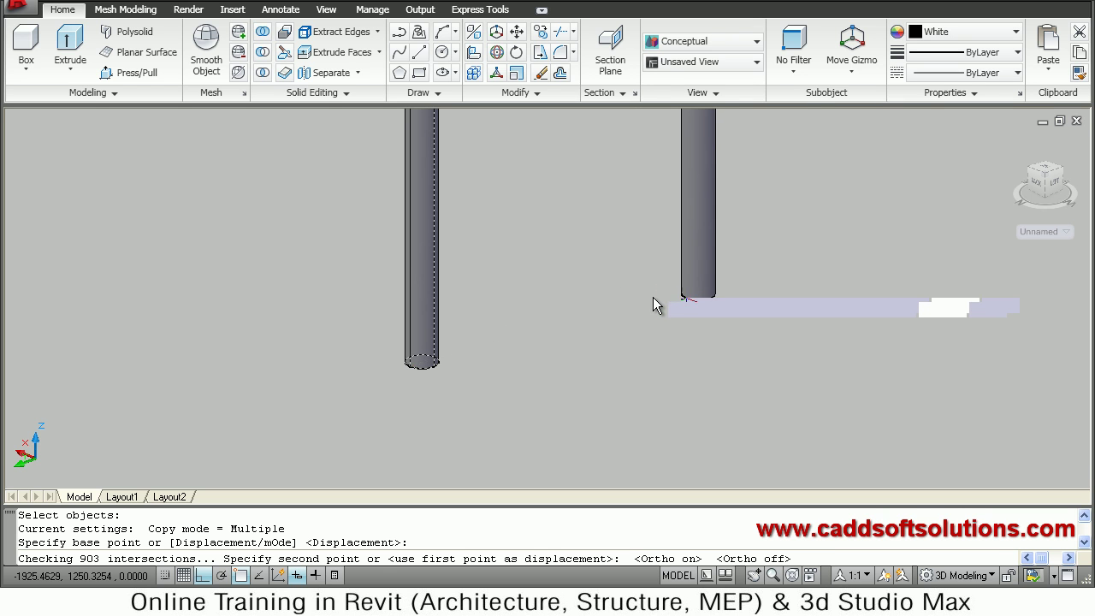
Step: Place the post copy on the bottom step of the staircase beside the stone wall
scroll(652, 299, down, 5)
middle_drag(629, 313, 423, 391)
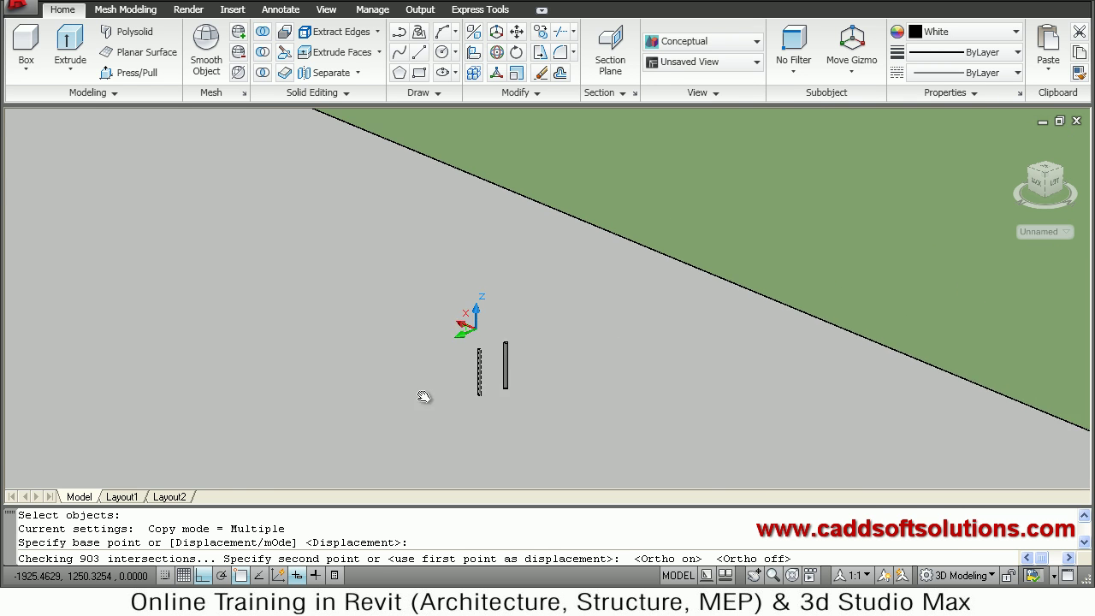
middle_drag(745, 190, 508, 349)
middle_drag(651, 388, 502, 459)
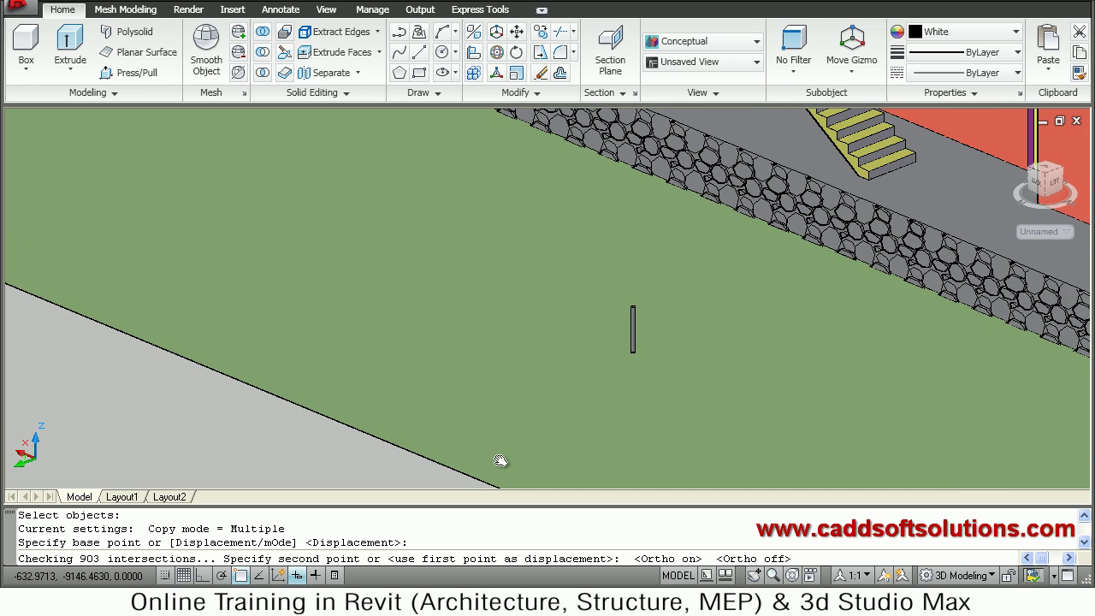
middle_drag(736, 309, 624, 384)
scroll(717, 262, up, 3)
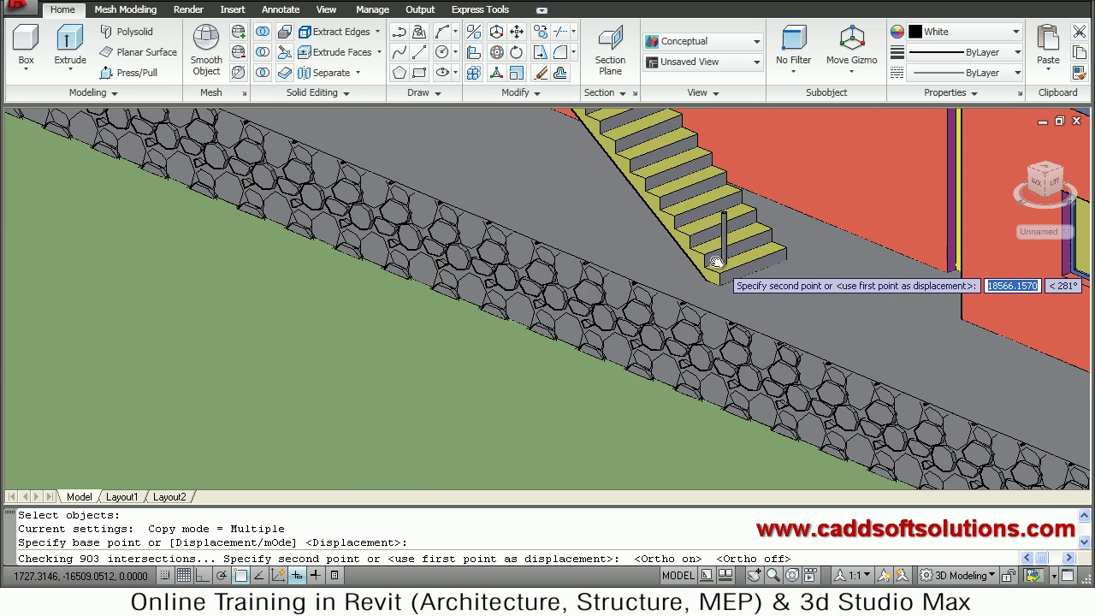
scroll(707, 253, up, 2)
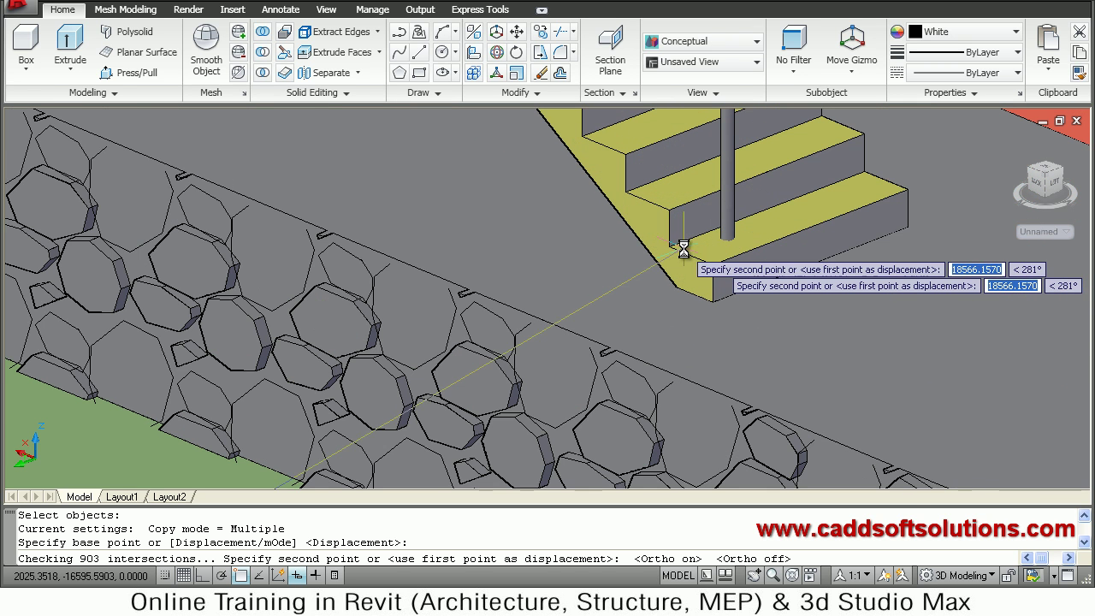
scroll(690, 257, up, 2)
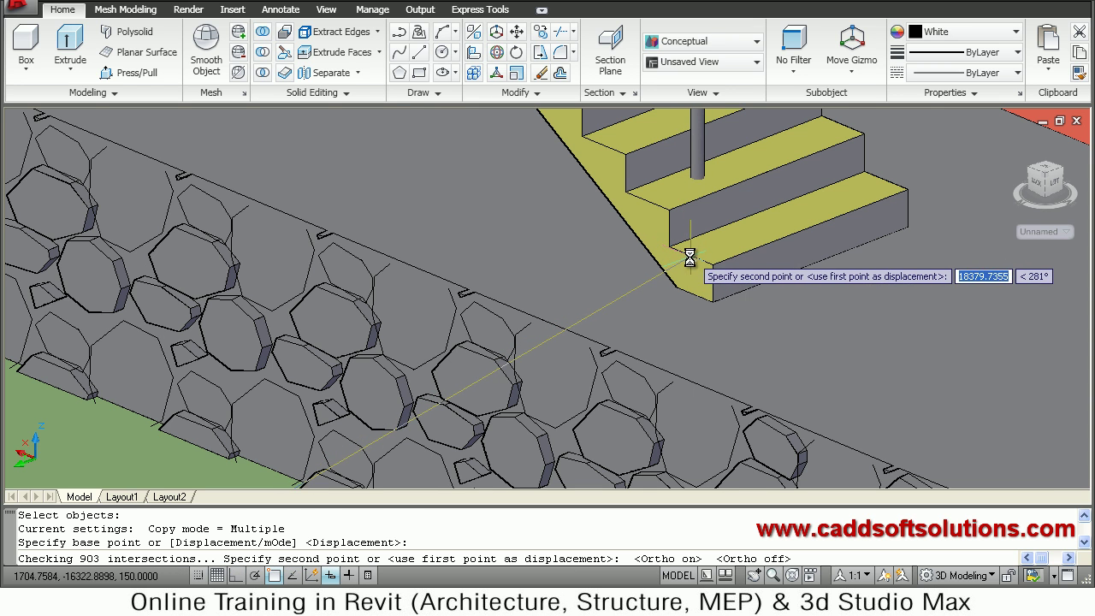
click(692, 257)
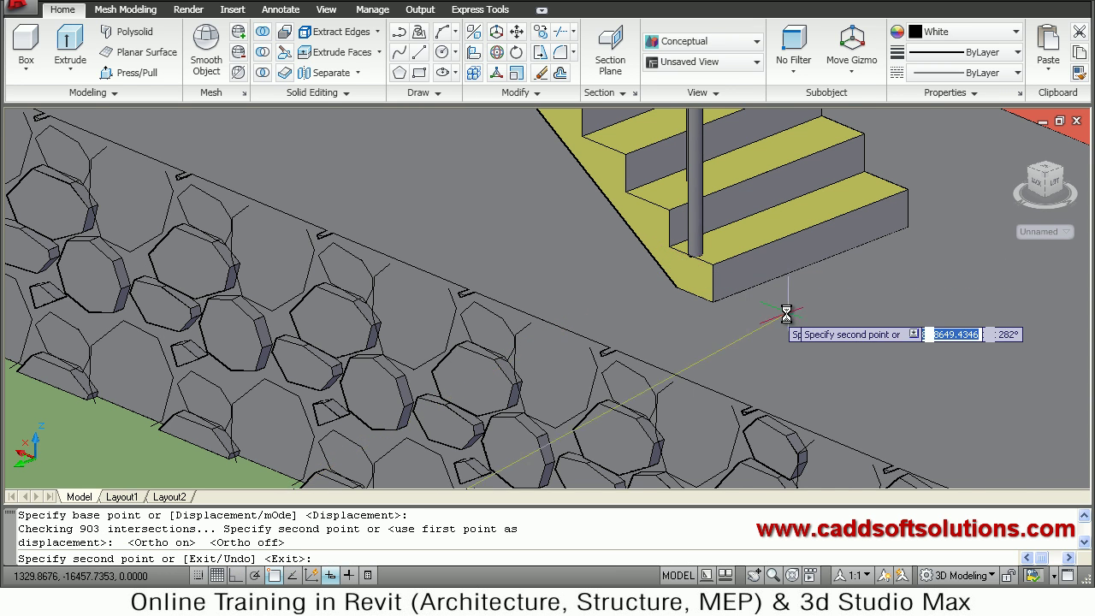
key(Escape)
key(Escape)
scroll(754, 295, down, 2)
middle_drag(738, 291, 686, 413)
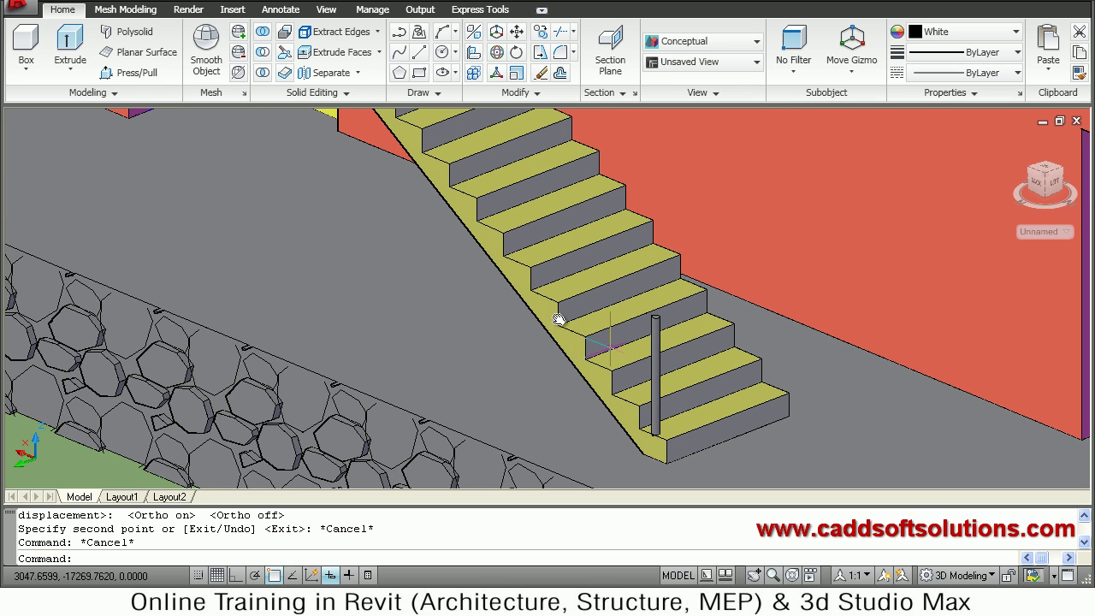
Step: Copy the bottom-step post onto successively higher steps of the lower flight
text(co)
key(Return)
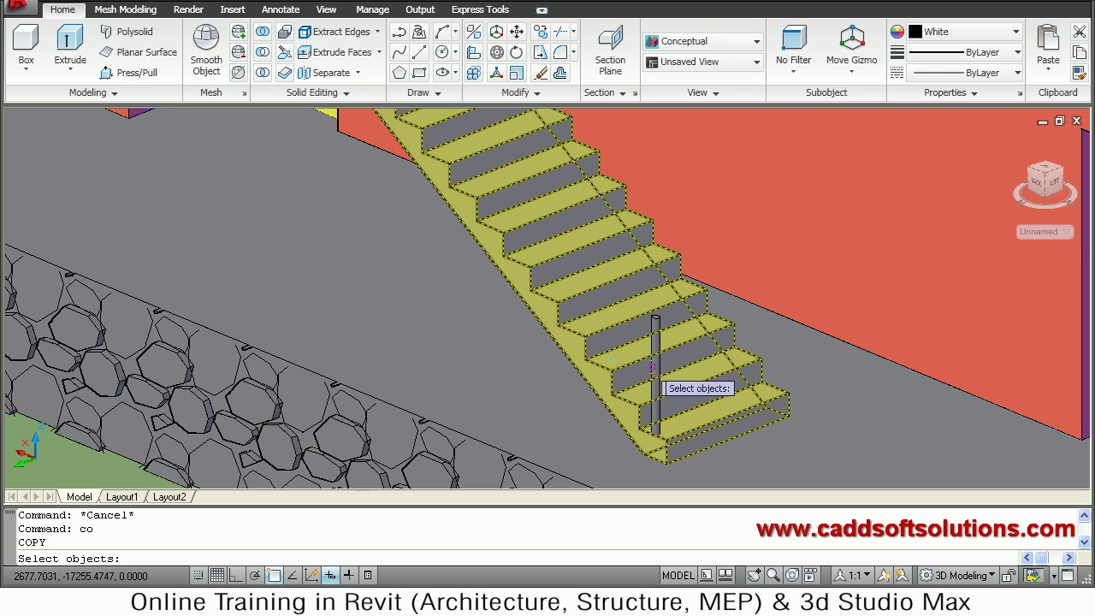
click(655, 369)
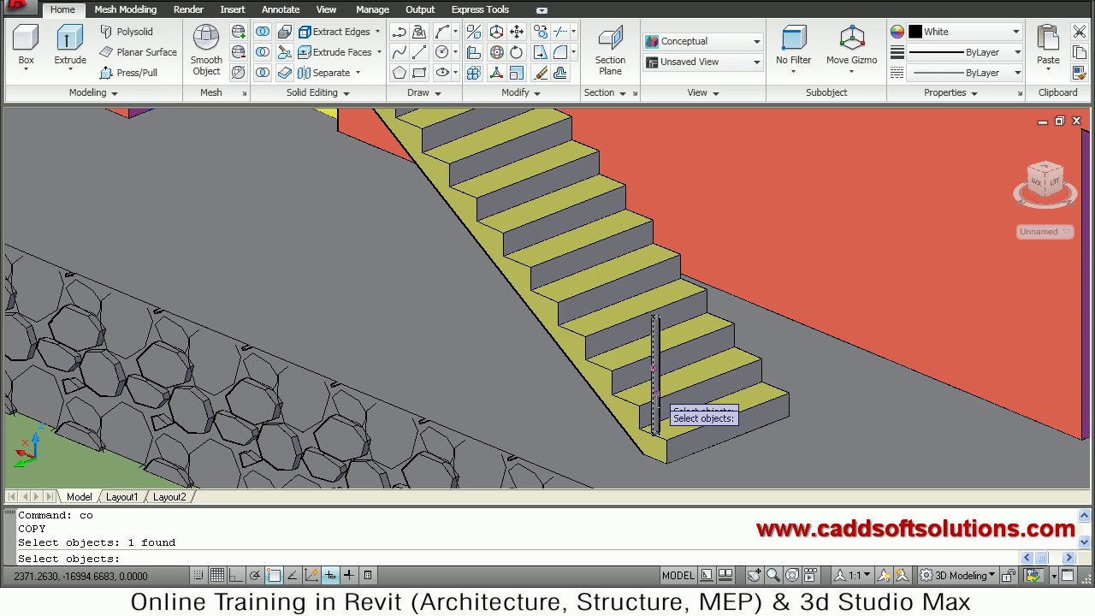
key(Return)
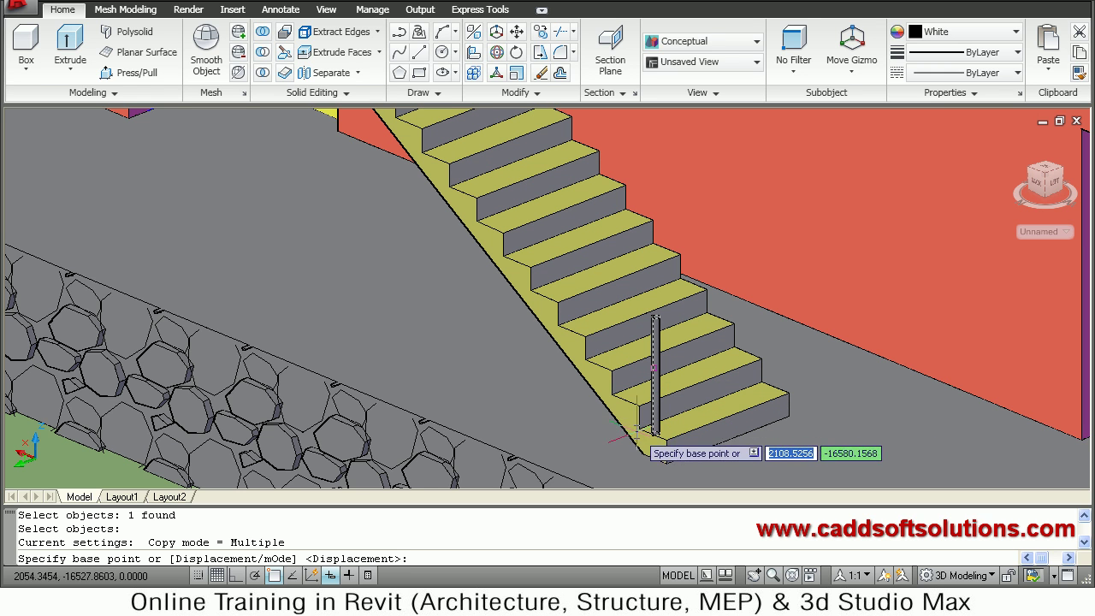
click(640, 430)
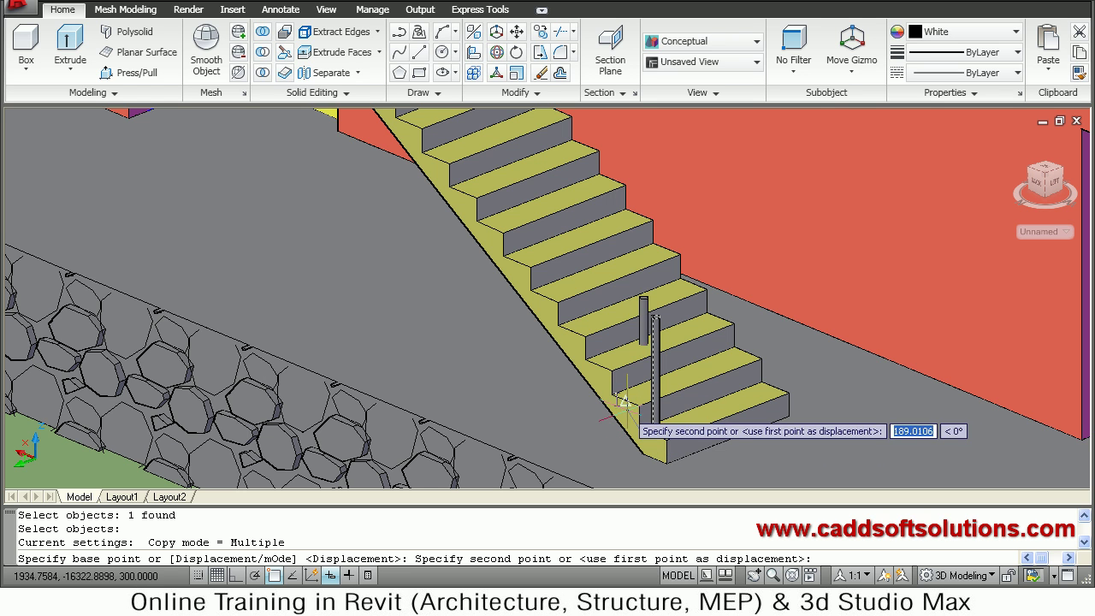
click(569, 335)
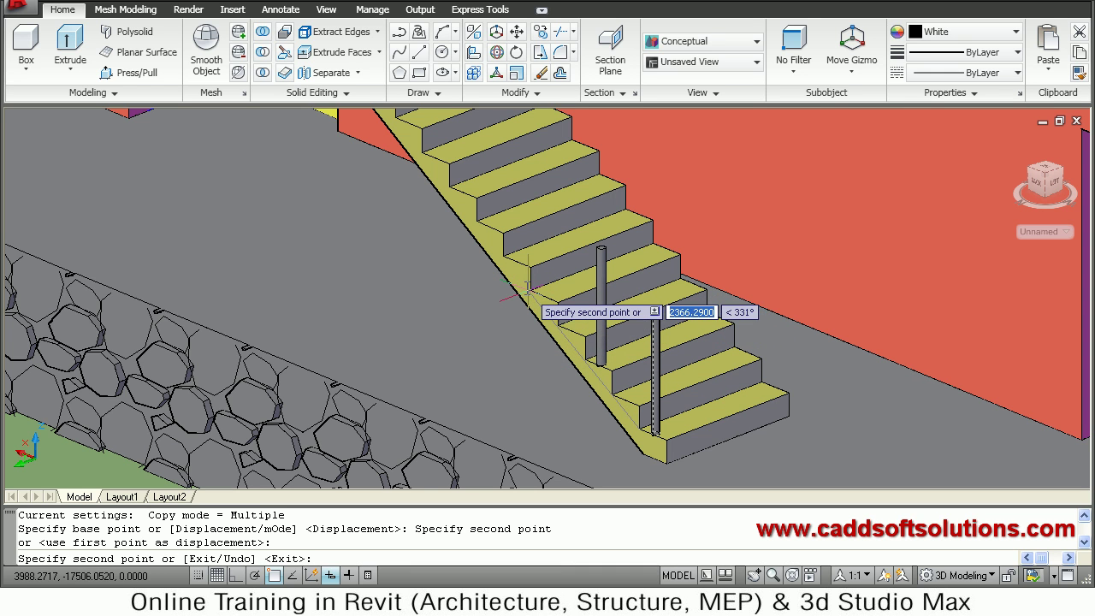
click(528, 291)
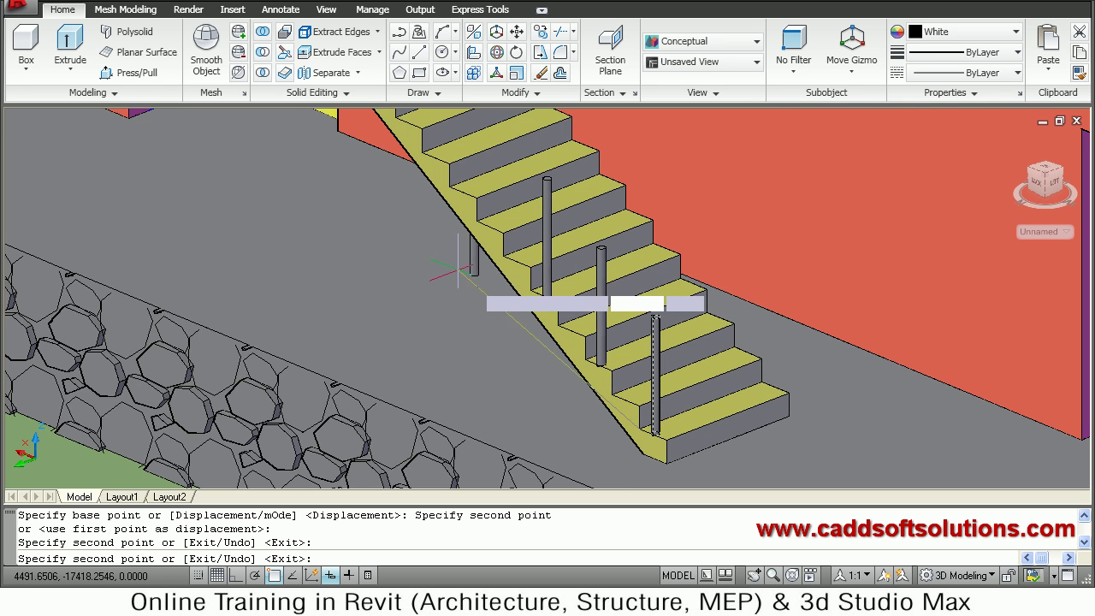
middle_drag(536, 370, 533, 318)
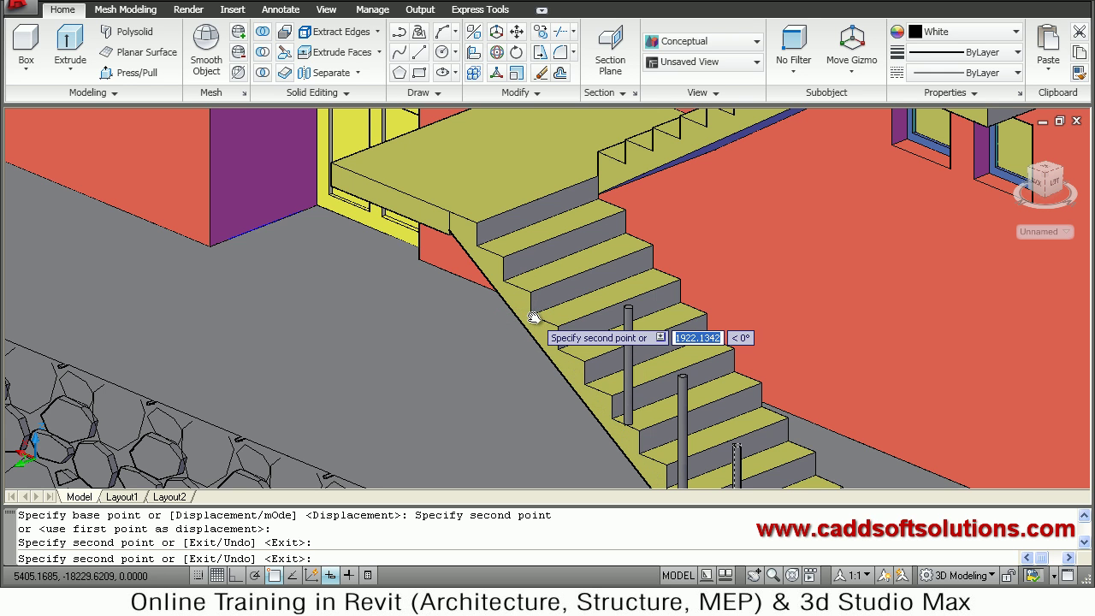
click(534, 317)
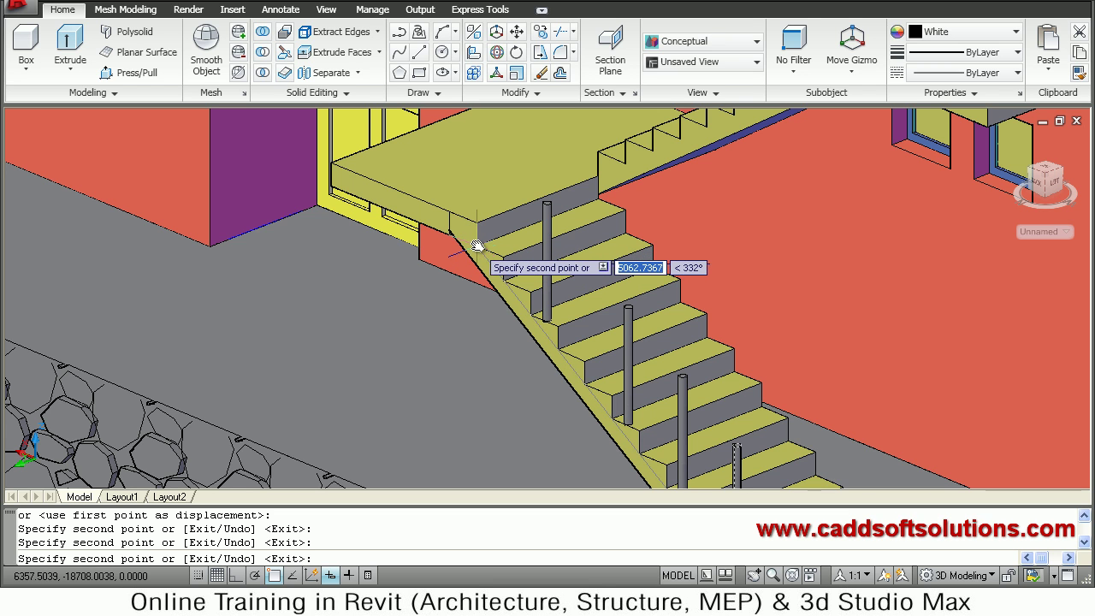
Step: Place post copies at the top of the lower flight and on the landing edge
middle_drag(393, 243, 422, 338)
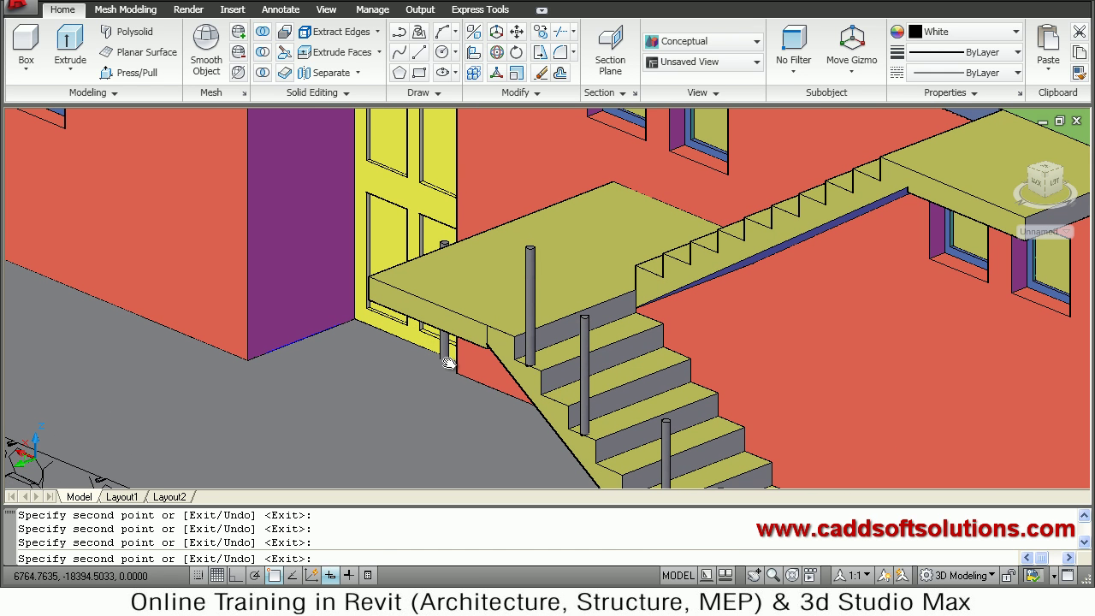
scroll(466, 321, up, 2)
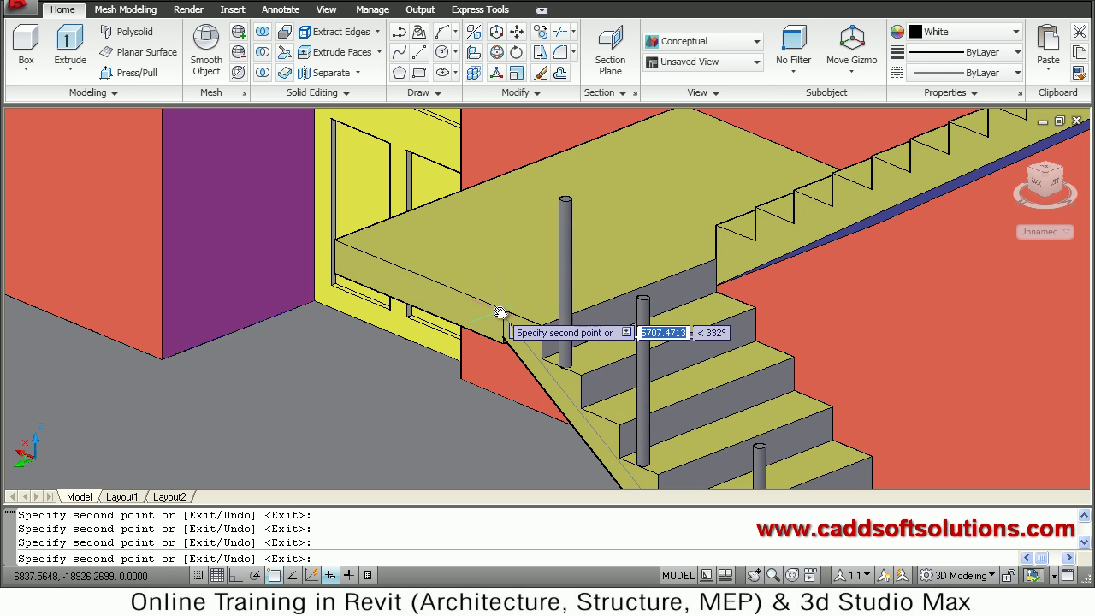
click(490, 315)
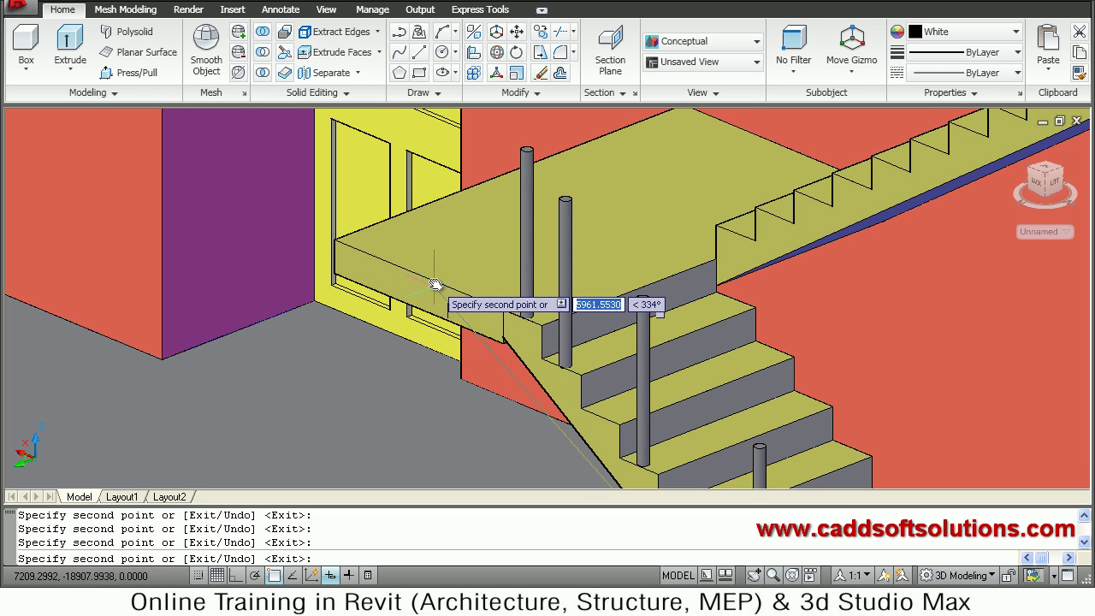
click(442, 283)
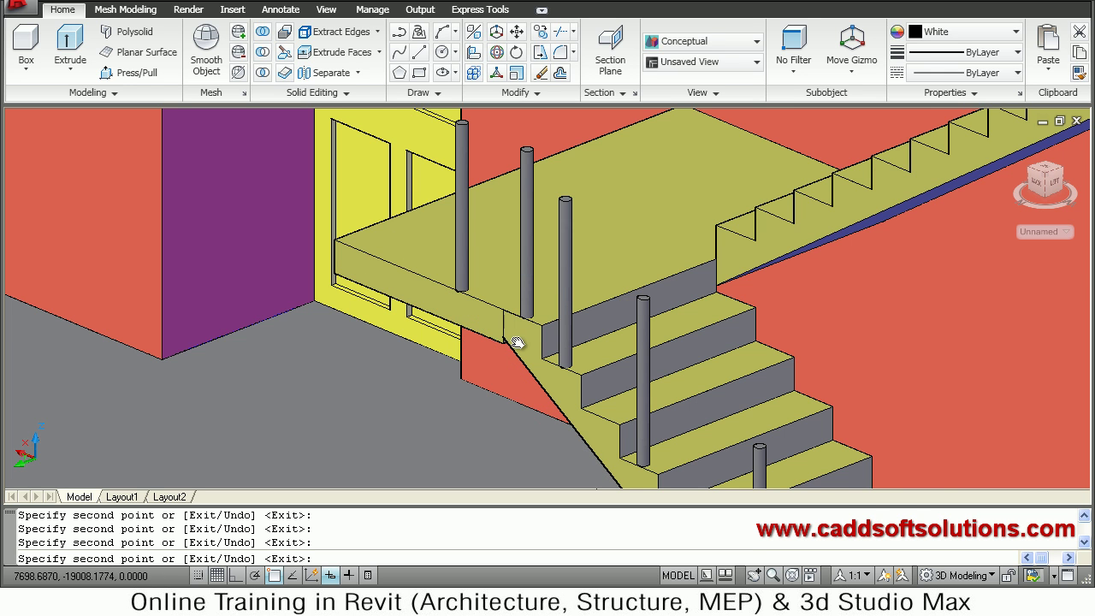
Step: Using Nearest snap, place posts along the landing's front edge up to the door corner
middle_drag(253, 283, 386, 283)
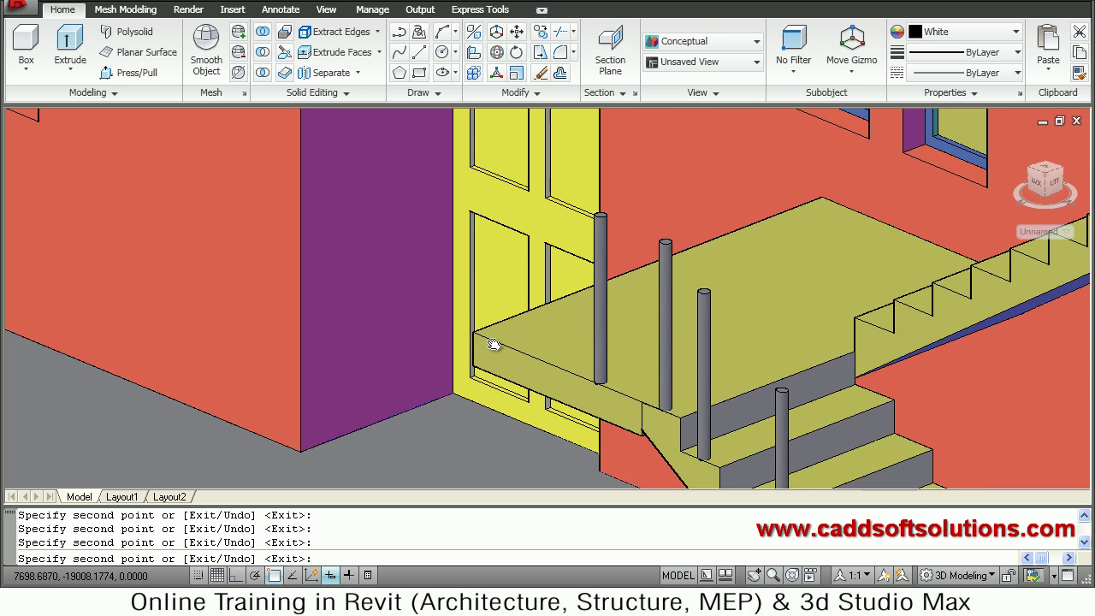
scroll(492, 338, up, 2)
middle_drag(479, 326, 460, 297)
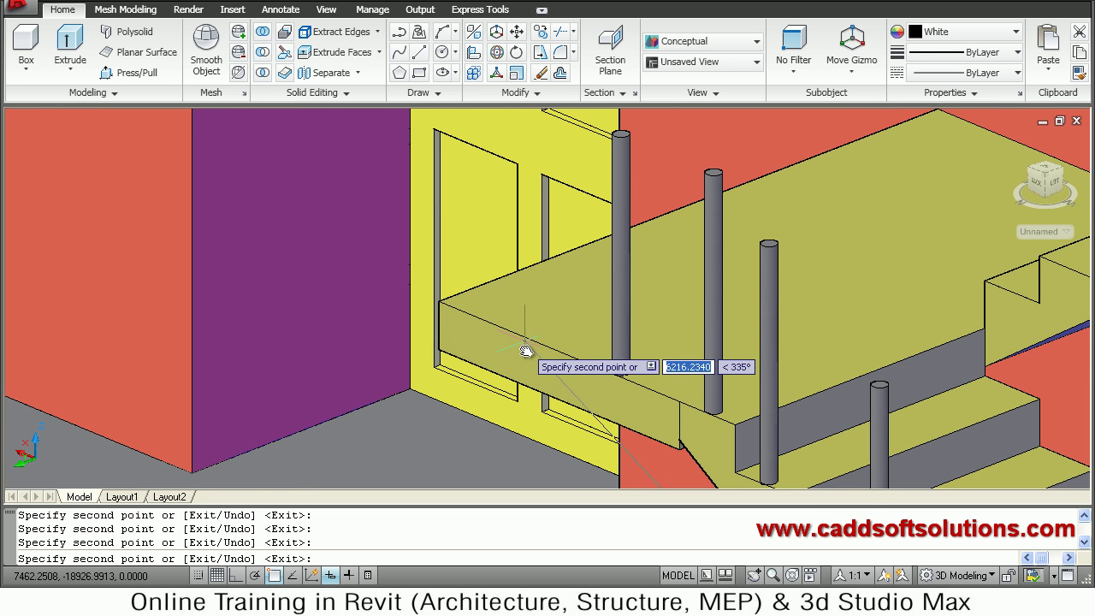
shift+right_click(518, 288)
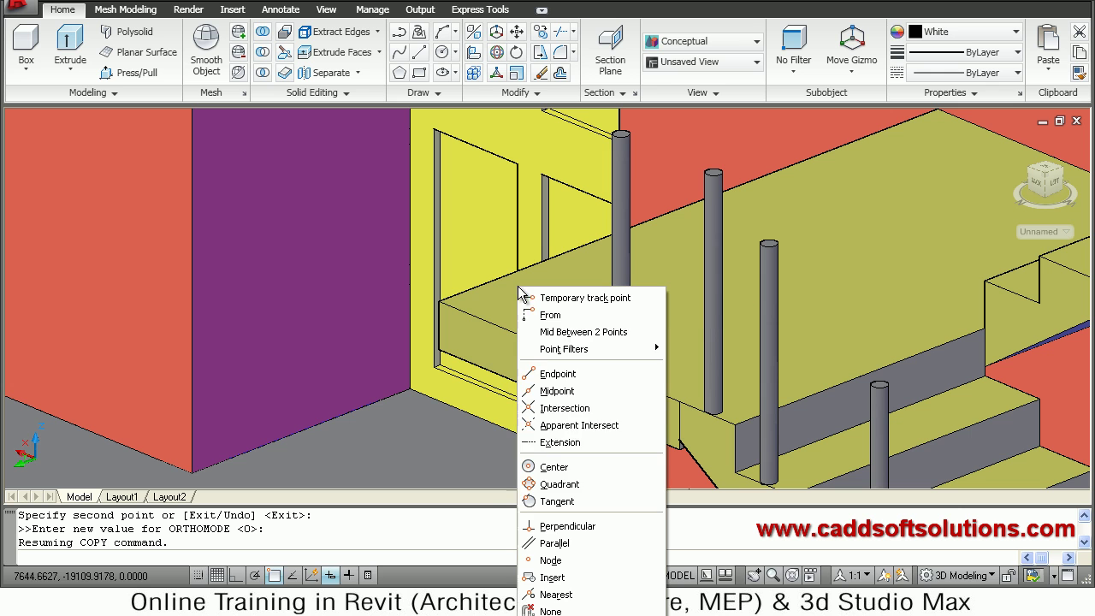
click(556, 595)
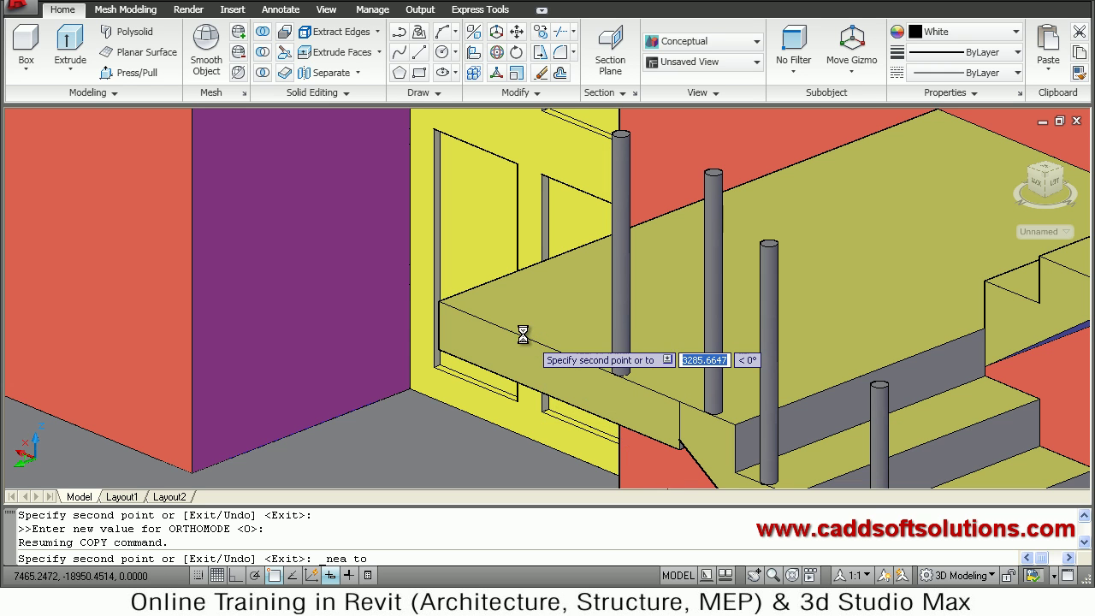
click(501, 322)
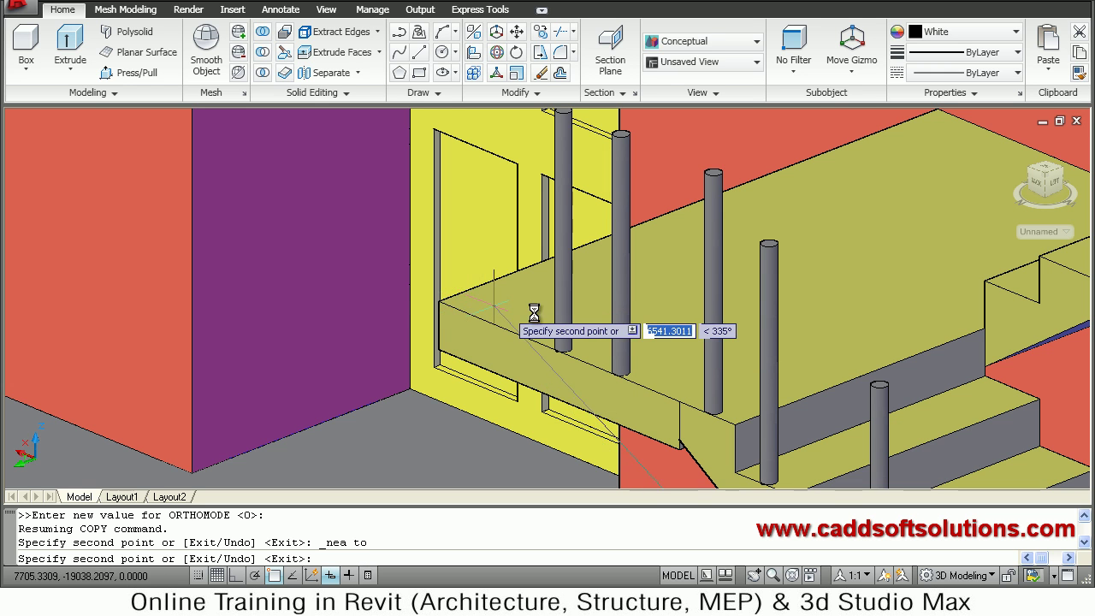
middle_drag(579, 313, 669, 322)
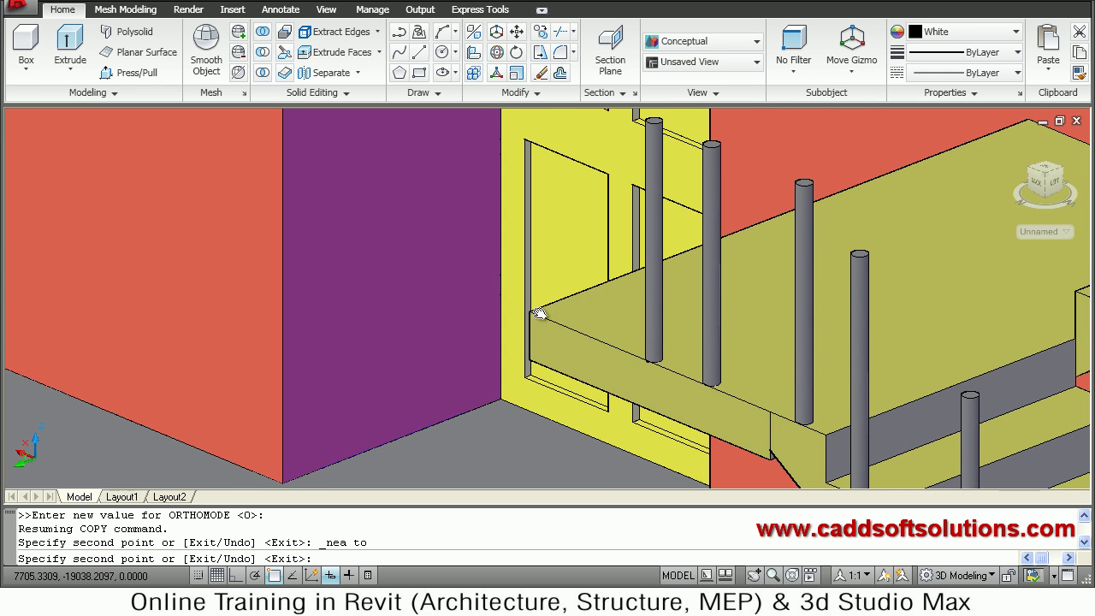
middle_drag(538, 313, 535, 313)
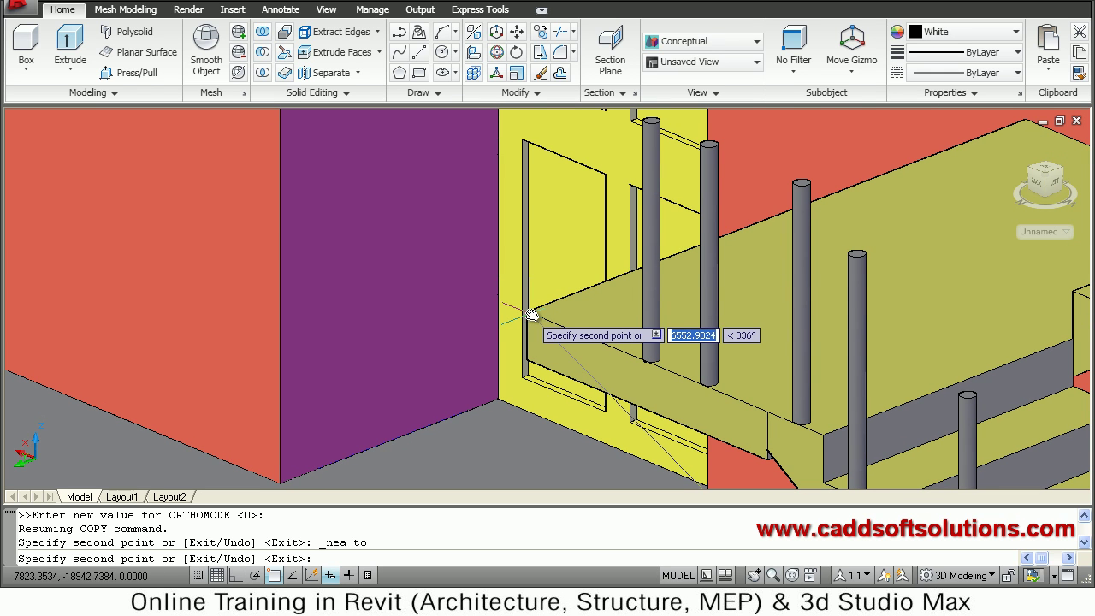
click(560, 321)
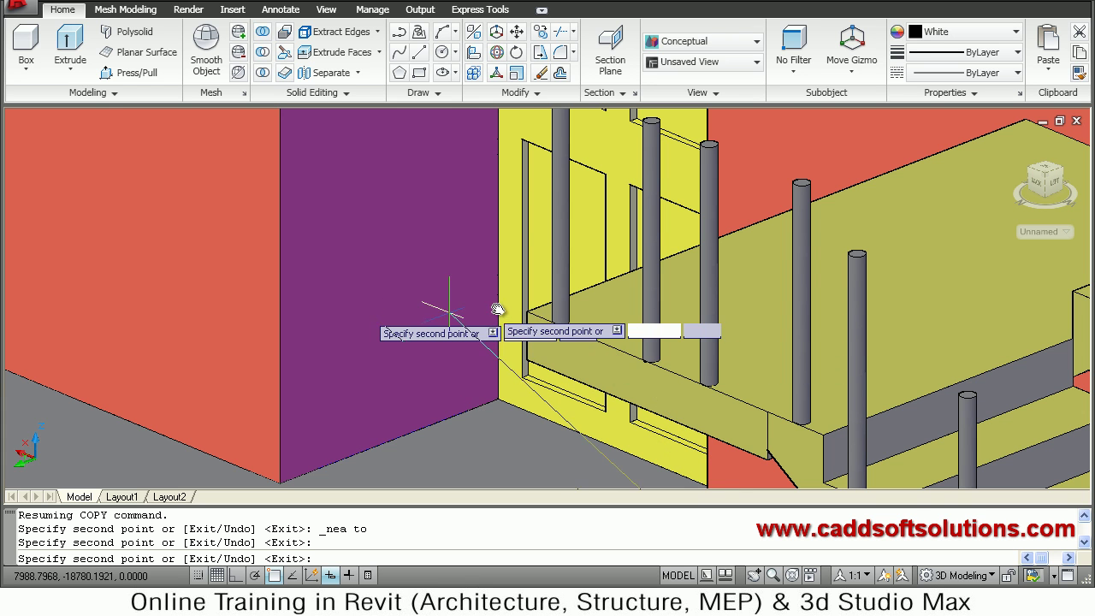
scroll(490, 286, down, 3)
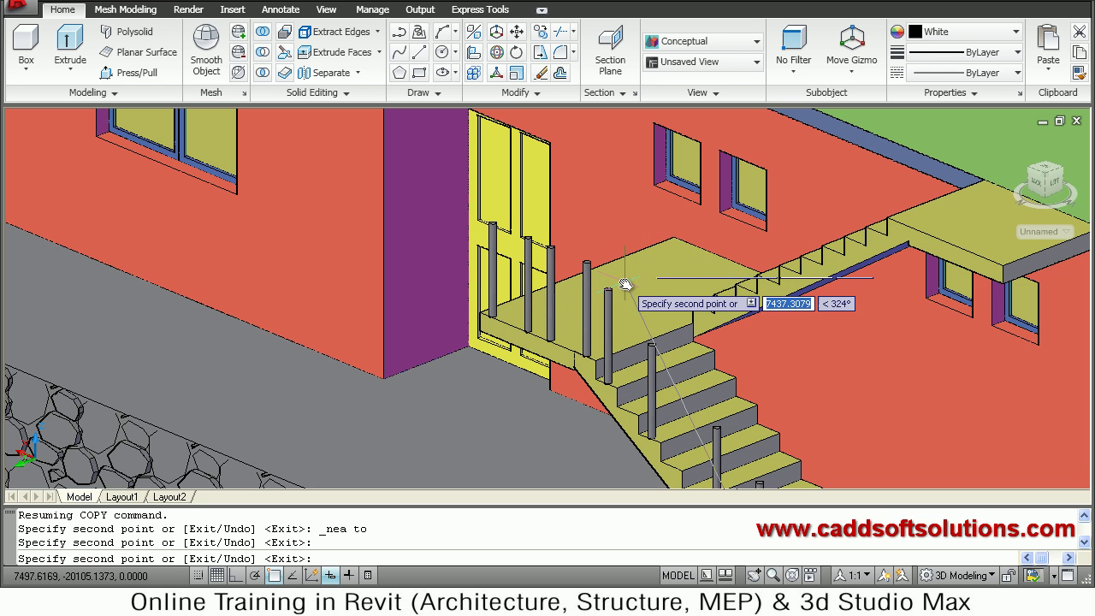
Step: Place posts at the foot of the upper flight and a little further up it
middle_drag(736, 315, 688, 307)
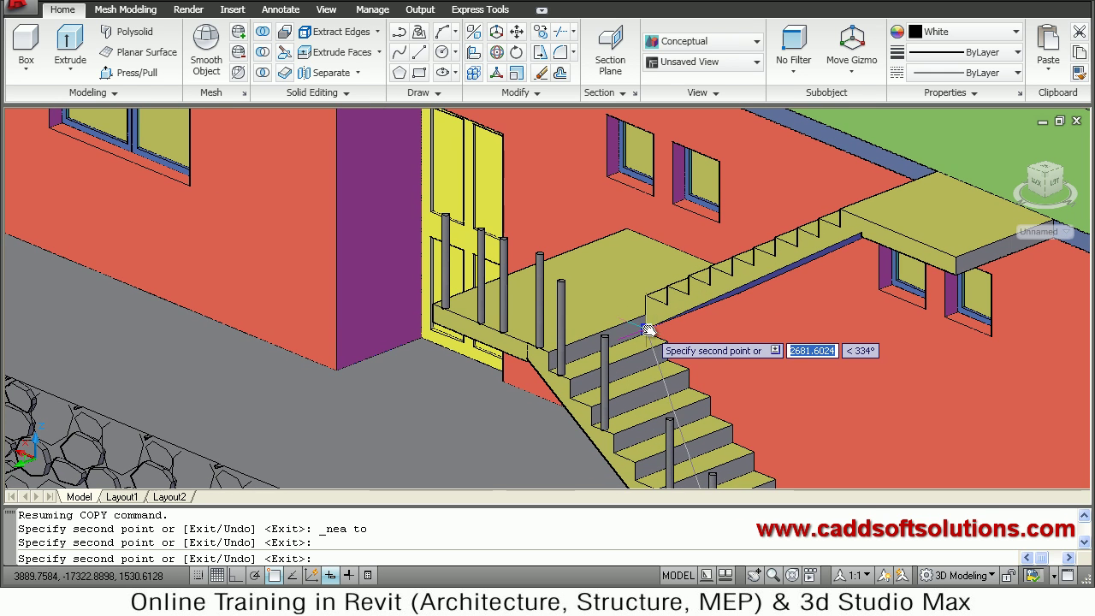
scroll(649, 330, up, 1)
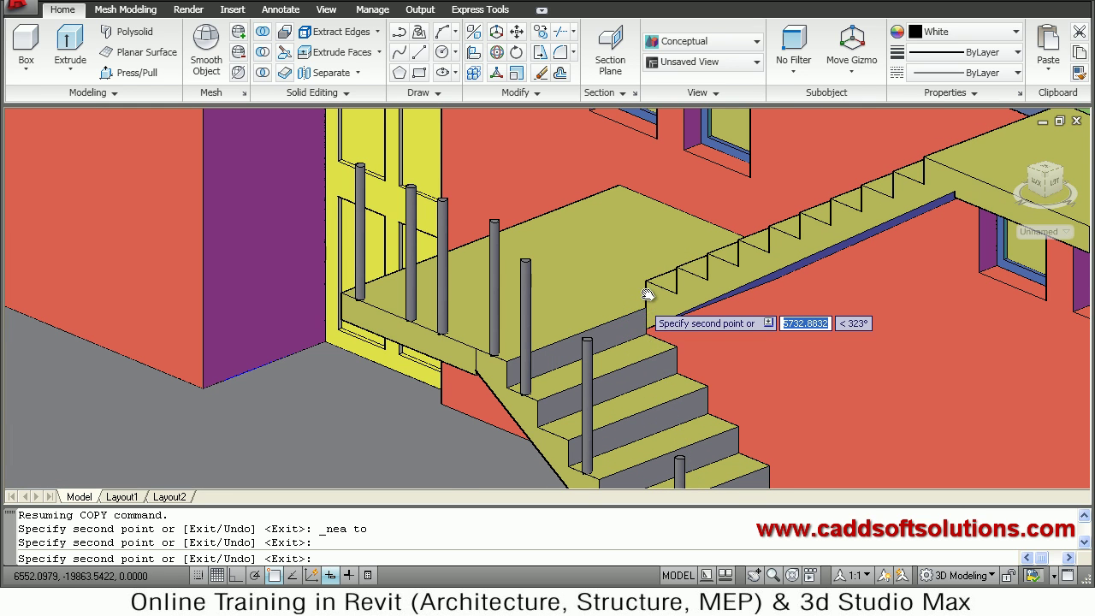
scroll(649, 273, up, 1)
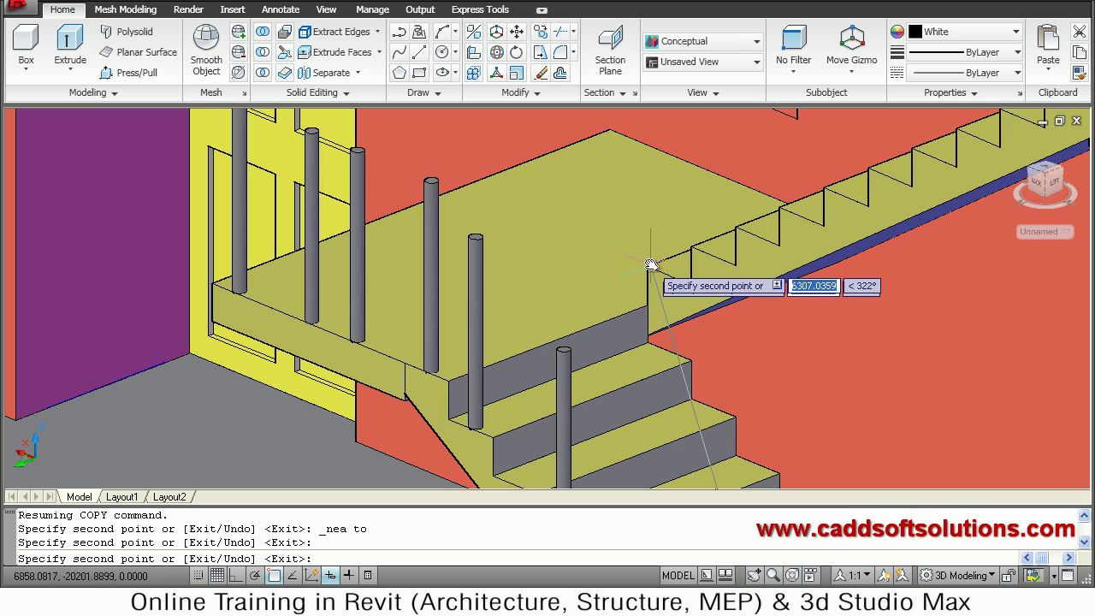
click(646, 266)
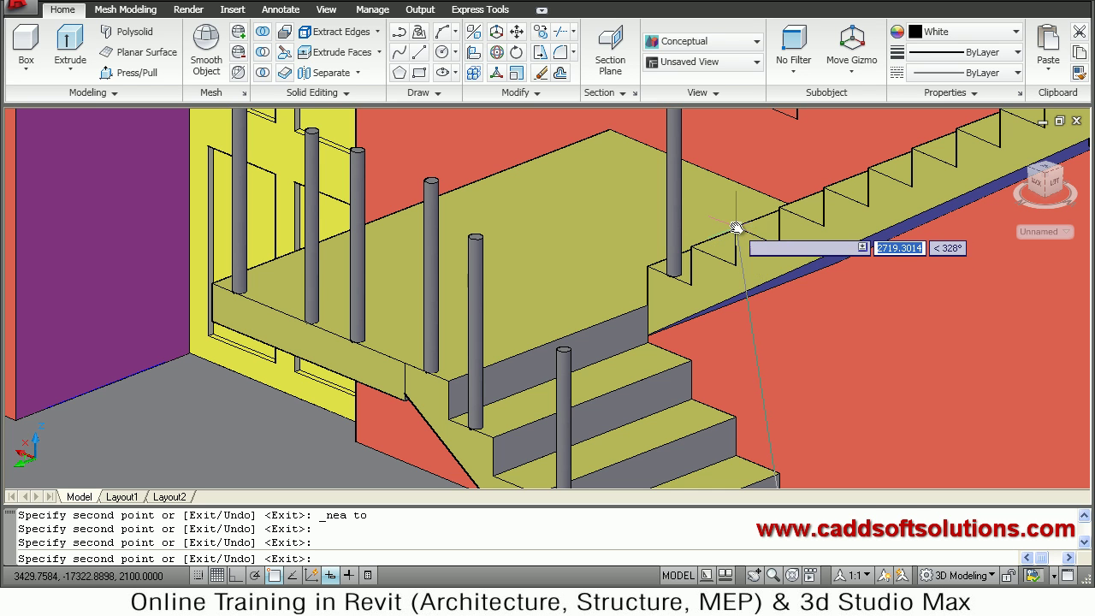
click(781, 233)
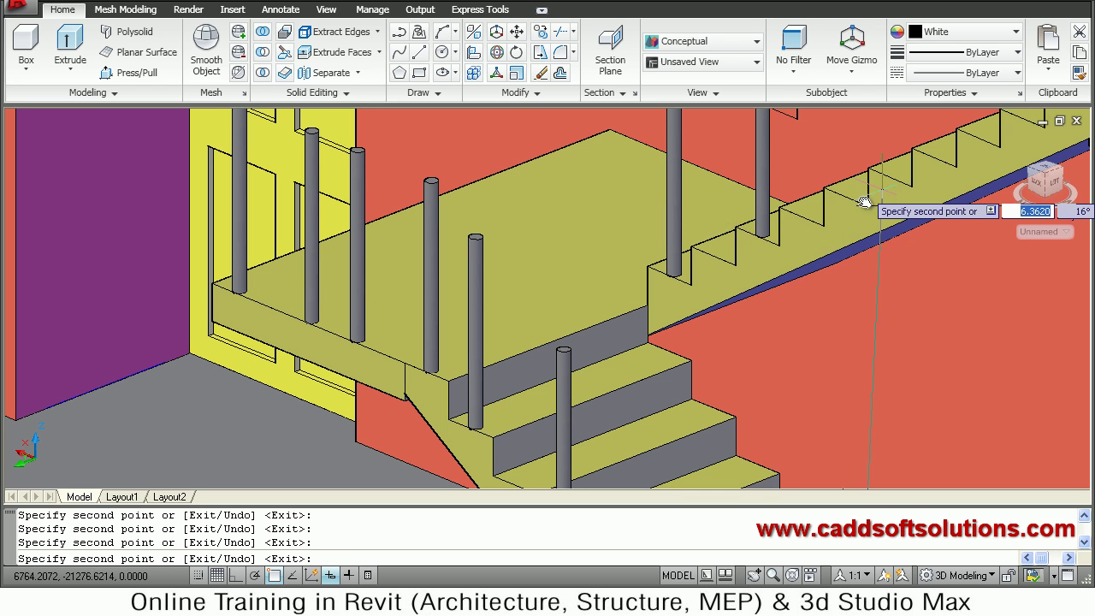
Step: Add more posts climbing the upper flight to near its top, then end the copy
middle_drag(666, 274, 617, 330)
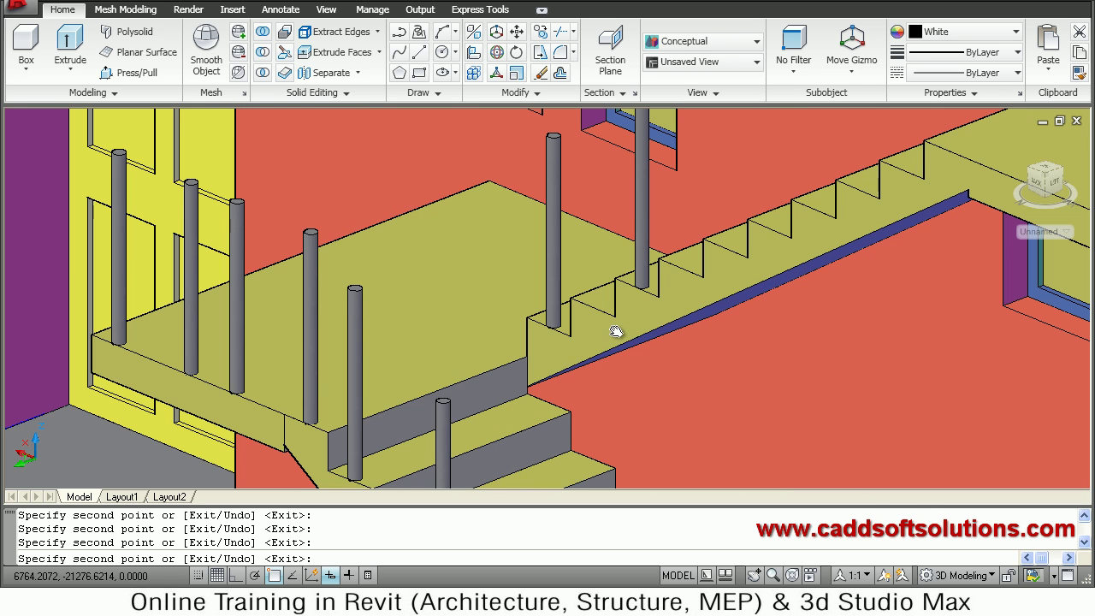
middle_drag(645, 280, 665, 268)
middle_drag(616, 295, 612, 301)
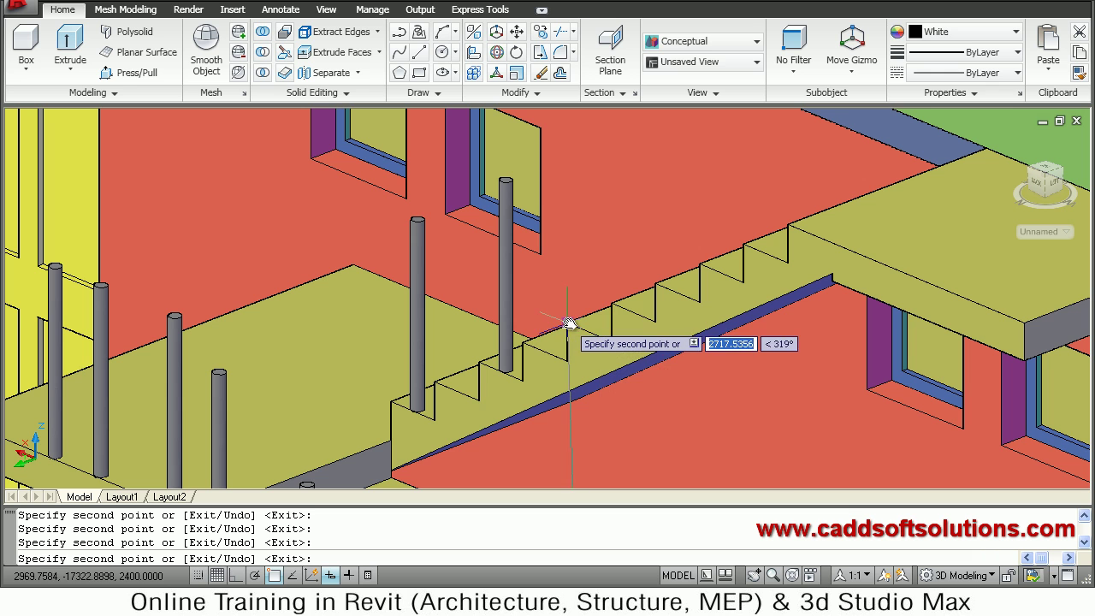
click(594, 318)
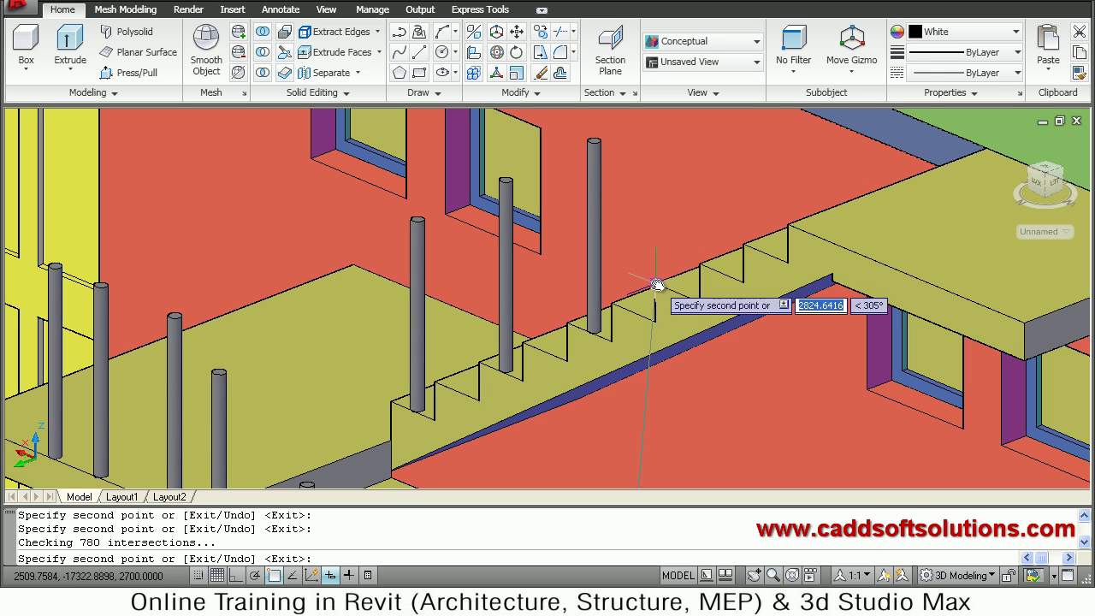
click(711, 282)
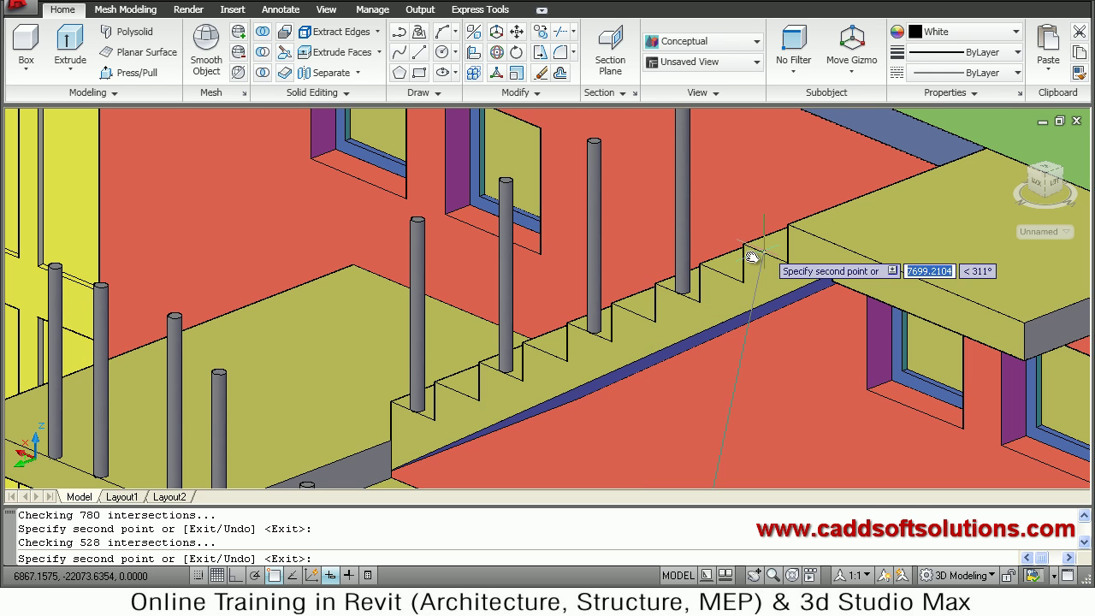
click(743, 248)
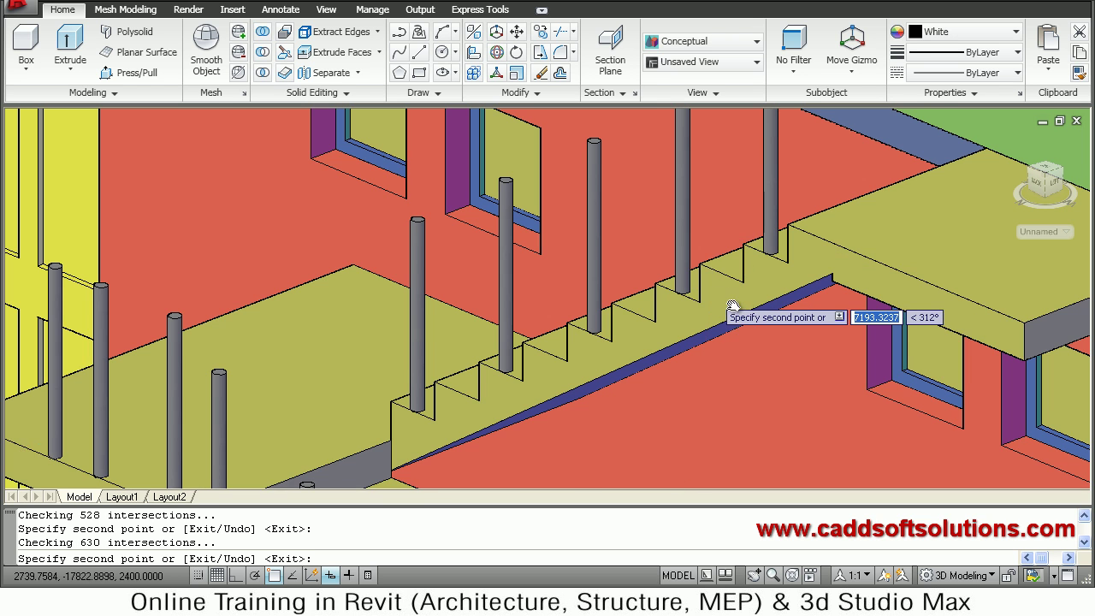
scroll(733, 307, down, 2)
middle_drag(675, 286, 725, 233)
scroll(665, 276, up, 1)
key(Escape)
key(Escape)
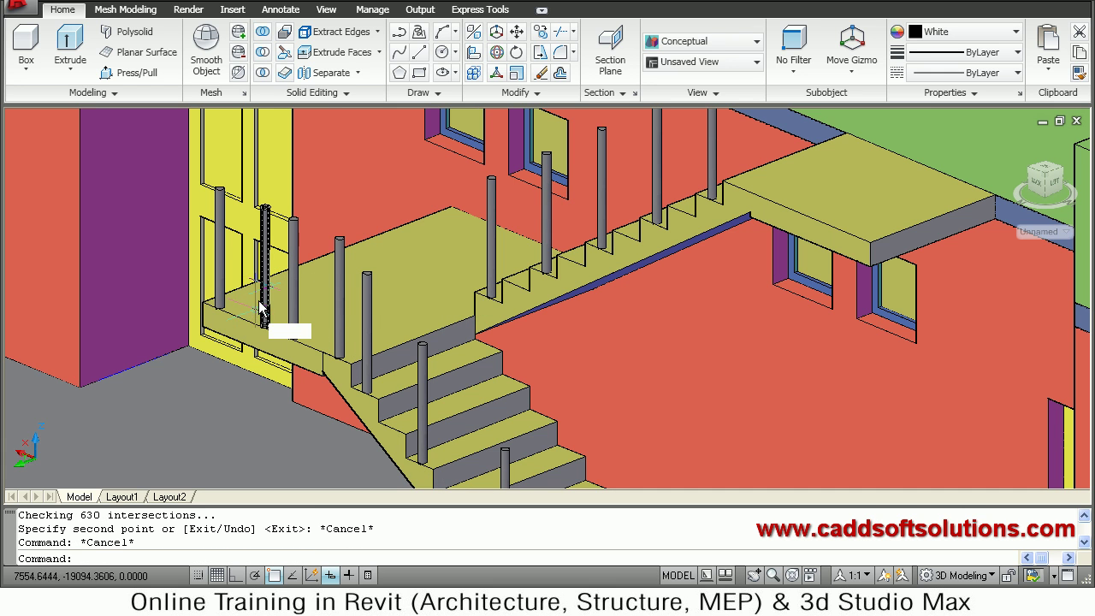
Step: Erase the extra railing post by the door
text(e)
key(Return)
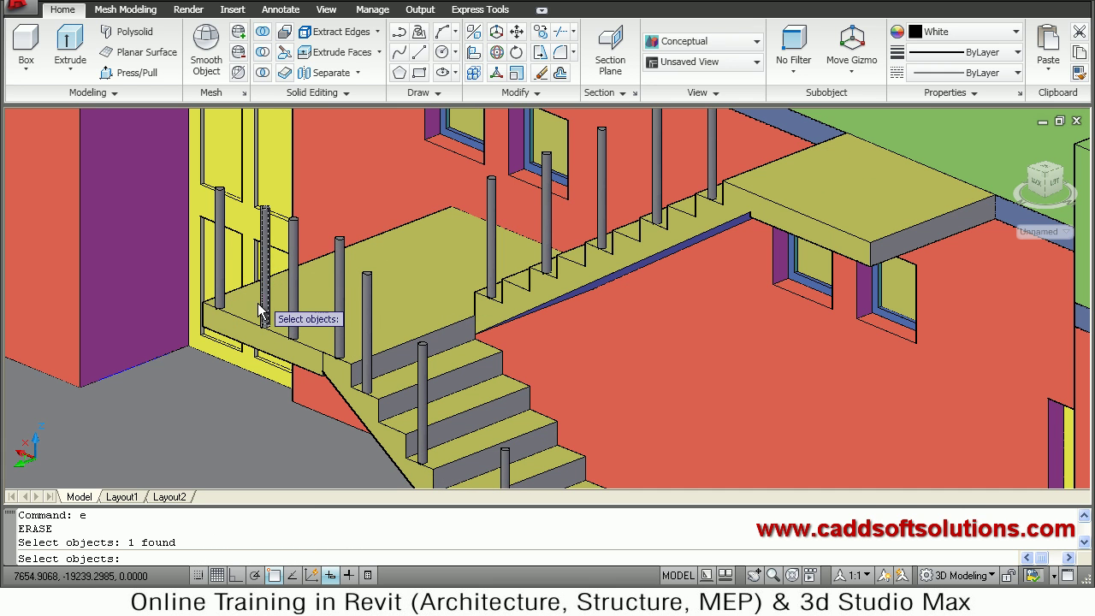
key(Return)
Step: Move the neighbouring post beside the door slightly along the landing edge with Ortho on
text(m)
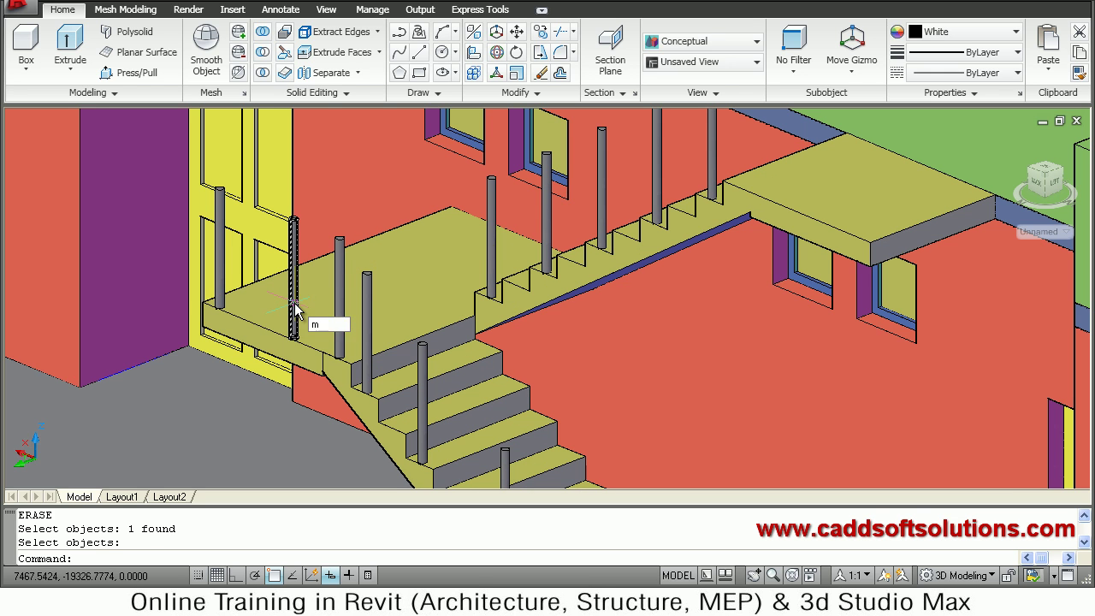
key(Return)
click(294, 314)
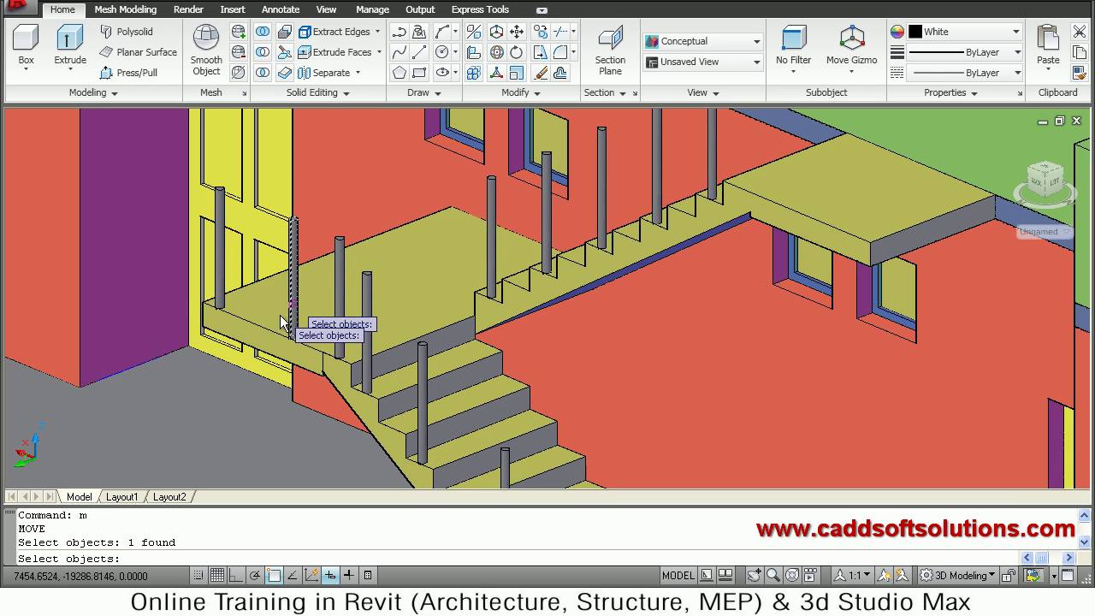
key(Return)
click(227, 443)
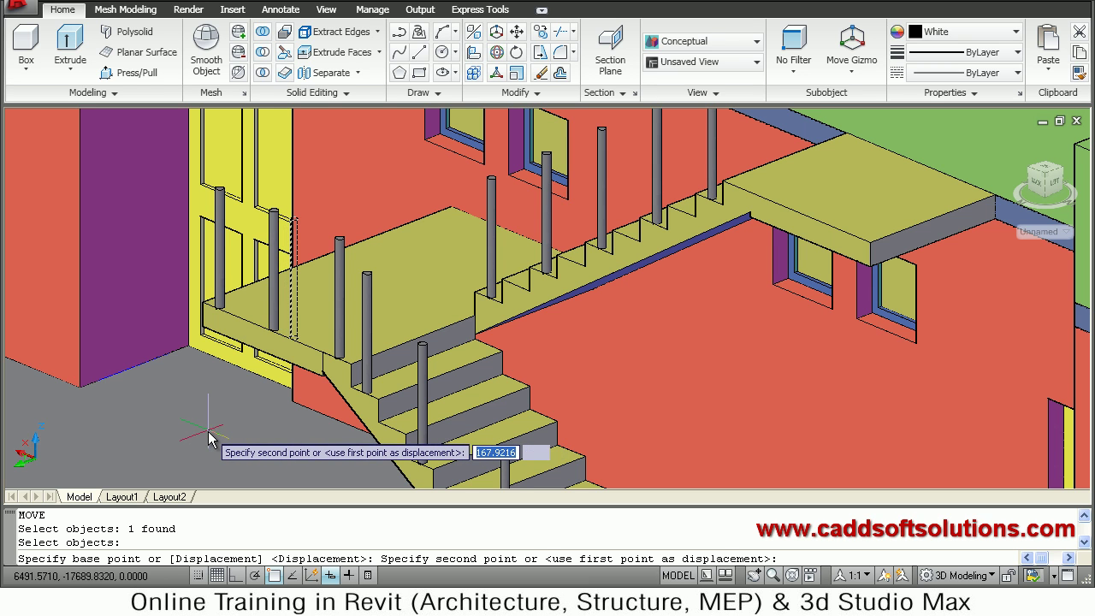
key(F8)
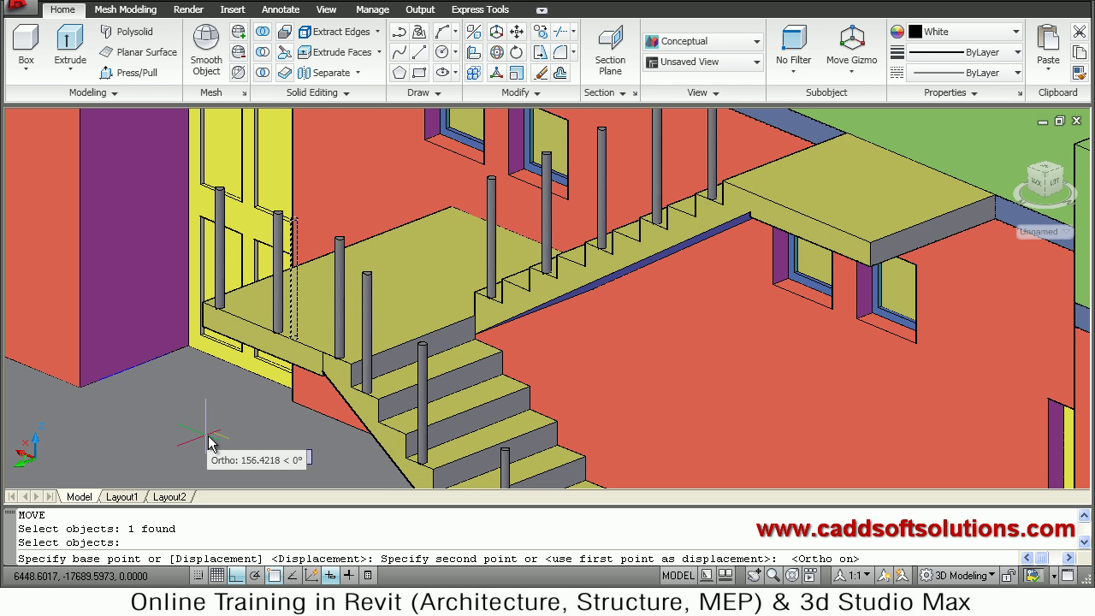
key(Escape)
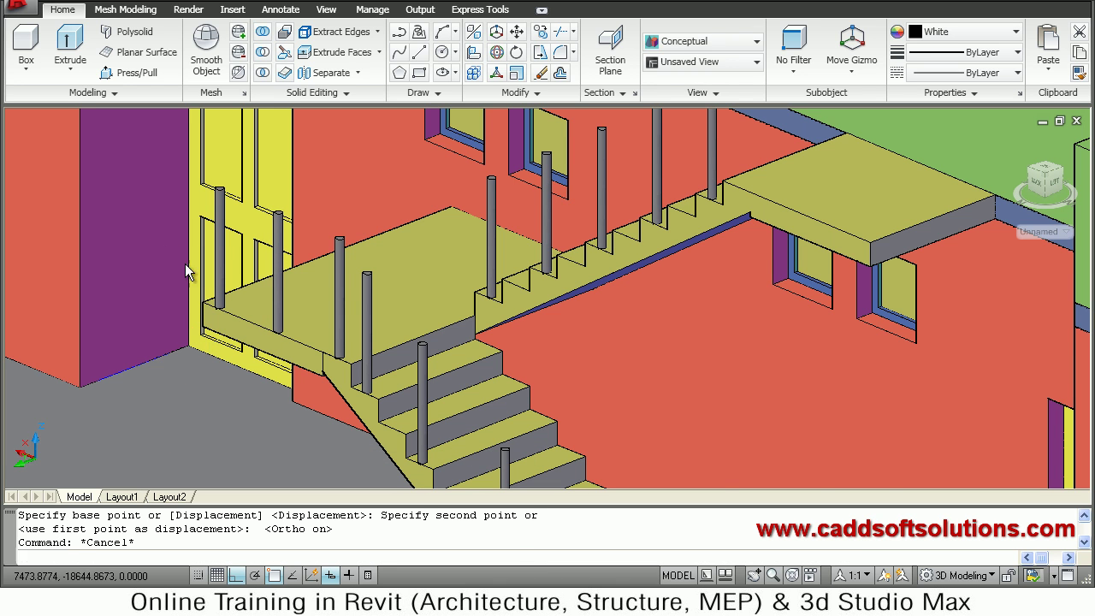
Step: Move the leftmost railing post from its foot to the landing corner by the yellow wall
key(ctrl+a)
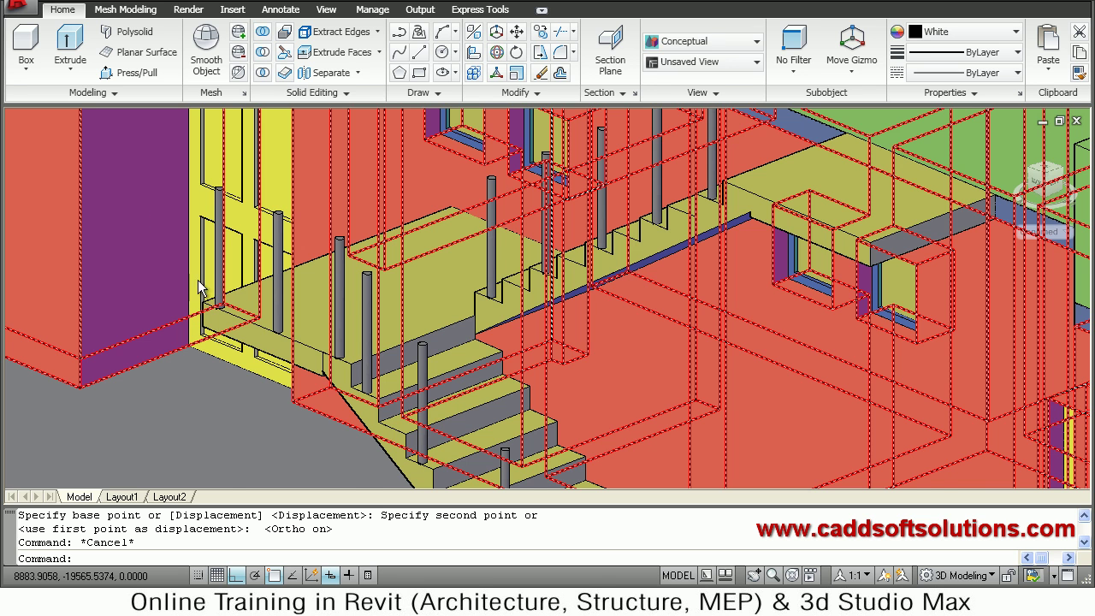
scroll(165, 275, up, 2)
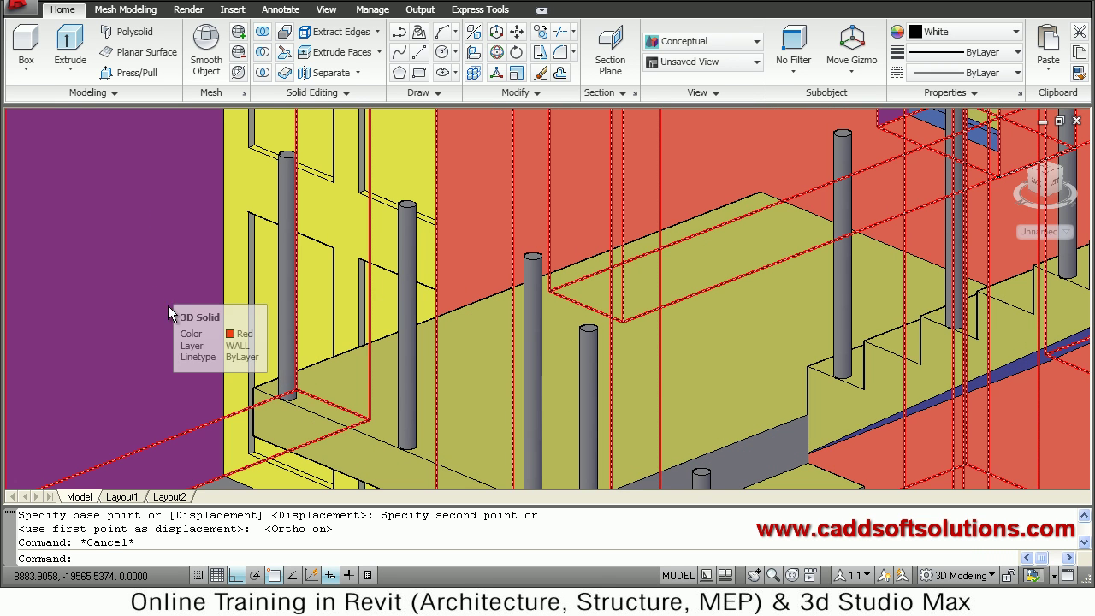
key(Return)
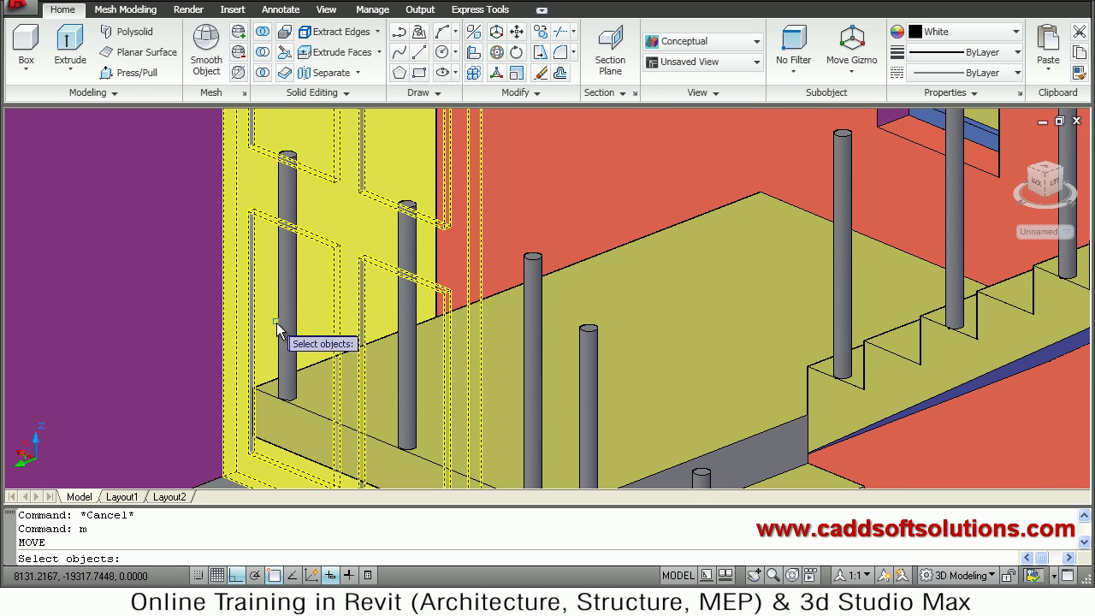
click(289, 333)
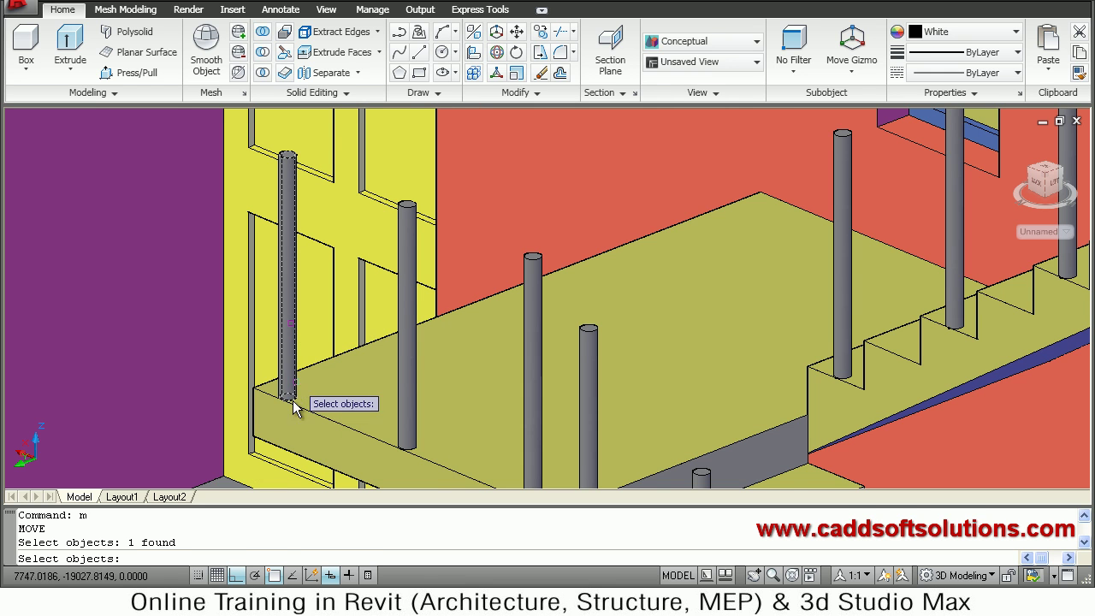
key(Return)
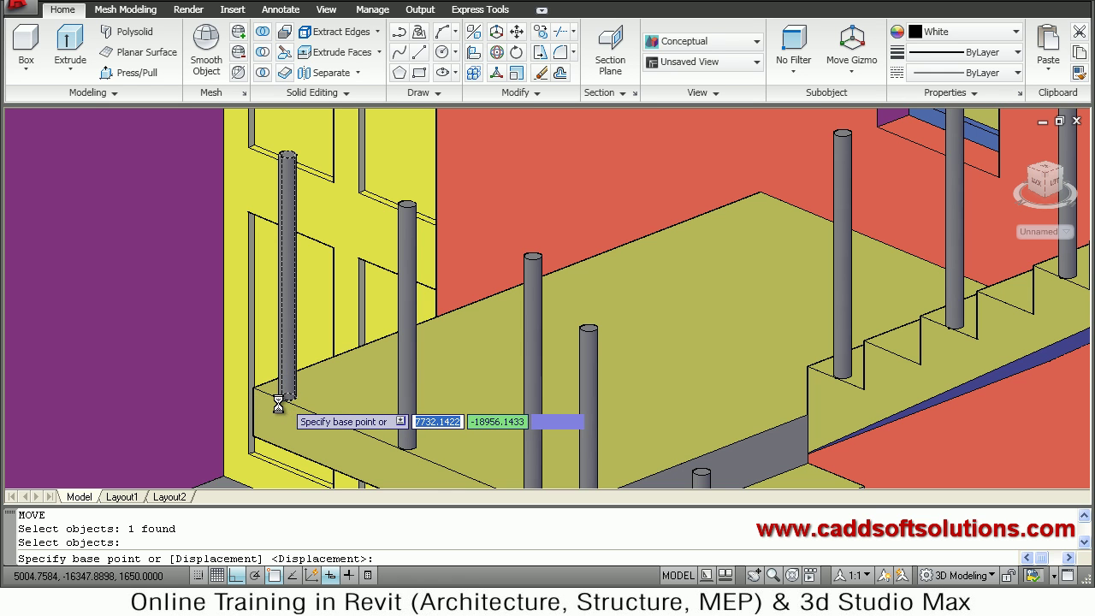
scroll(280, 403, up, 2)
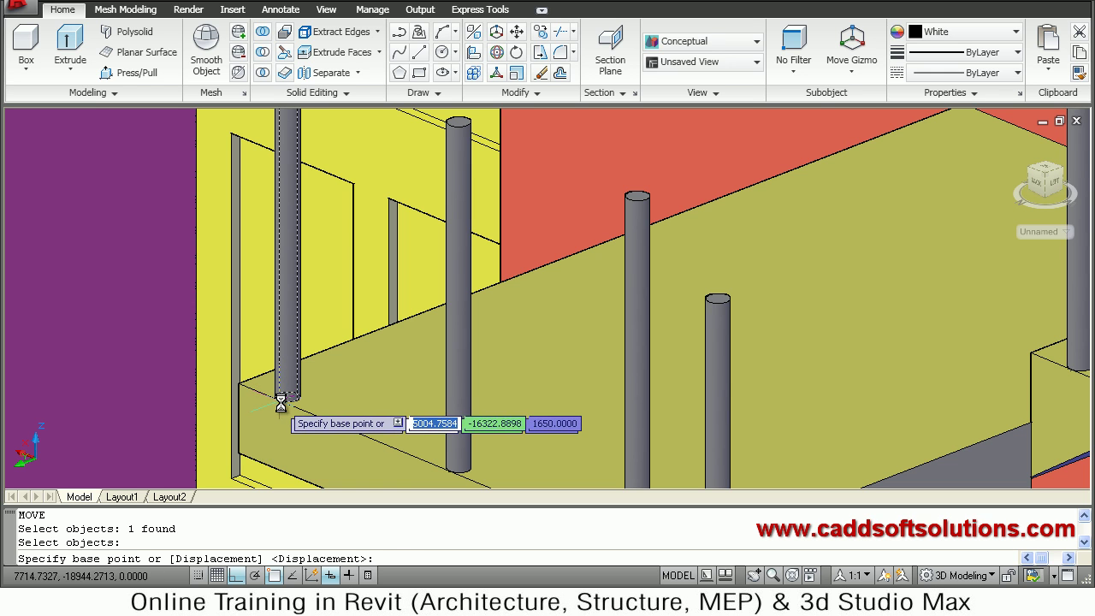
click(280, 403)
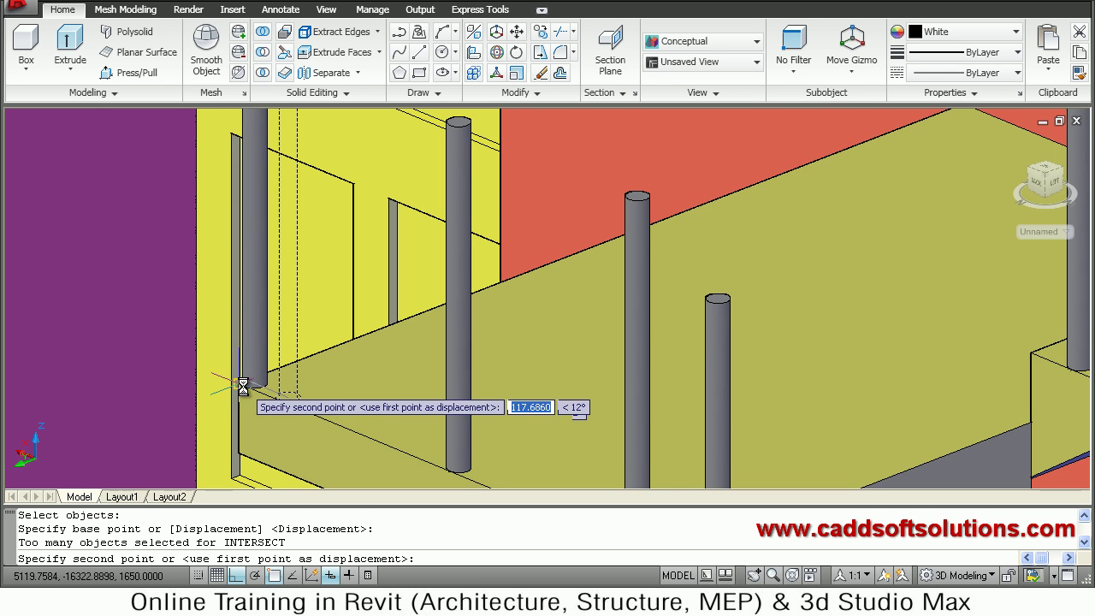
click(233, 386)
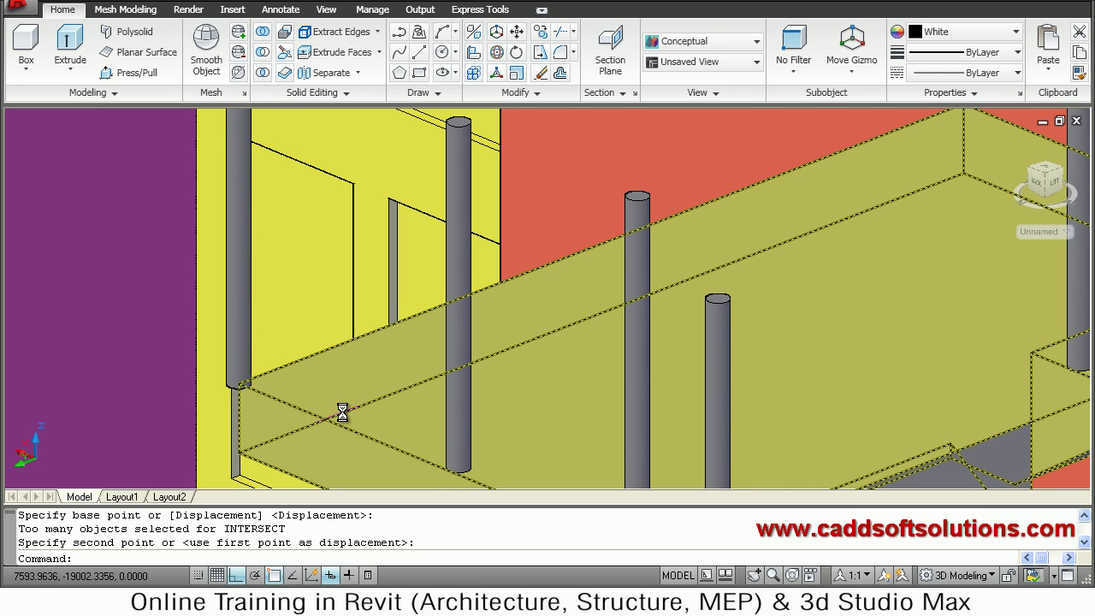
scroll(291, 417, down, 3)
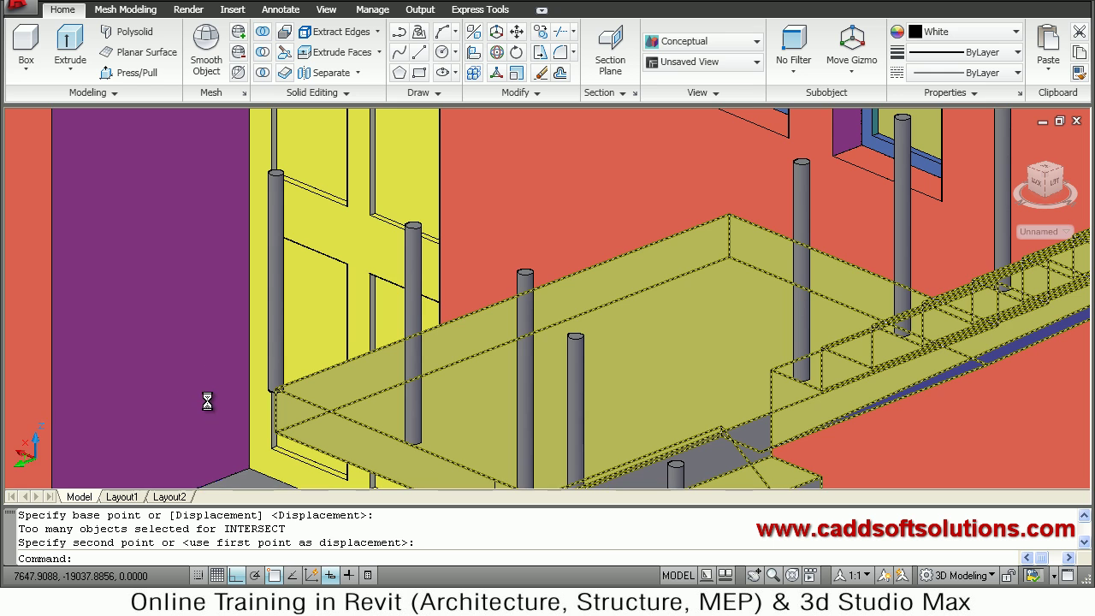
key(Escape)
scroll(221, 386, up, 6)
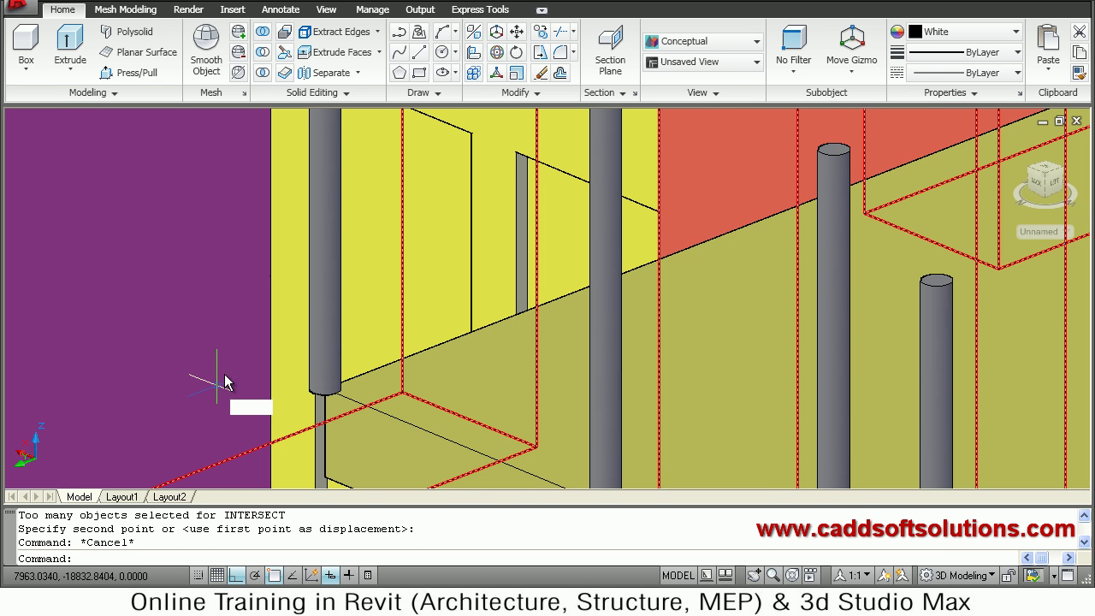
Step: Shift the corner railing post 50 units
text(m)
key(Return)
click(315, 332)
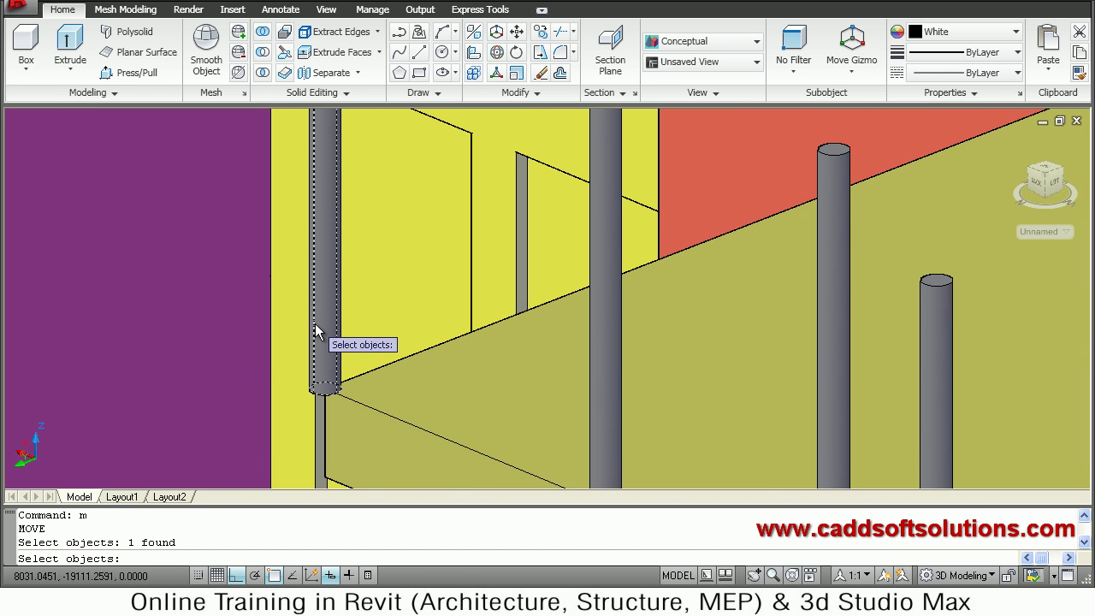
key(Return)
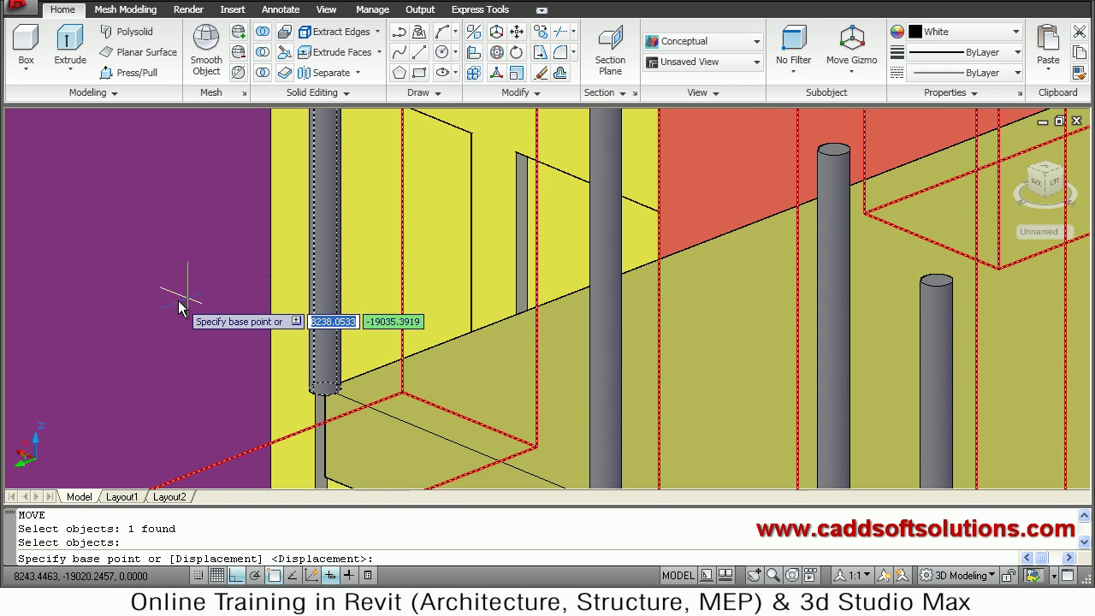
click(210, 322)
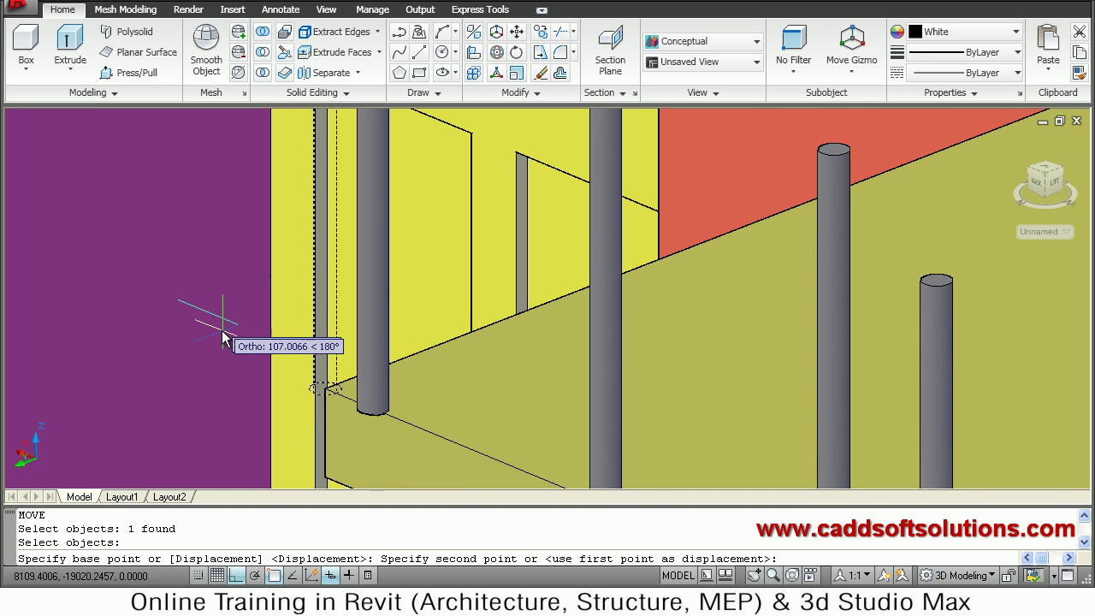
text(50)
key(Return)
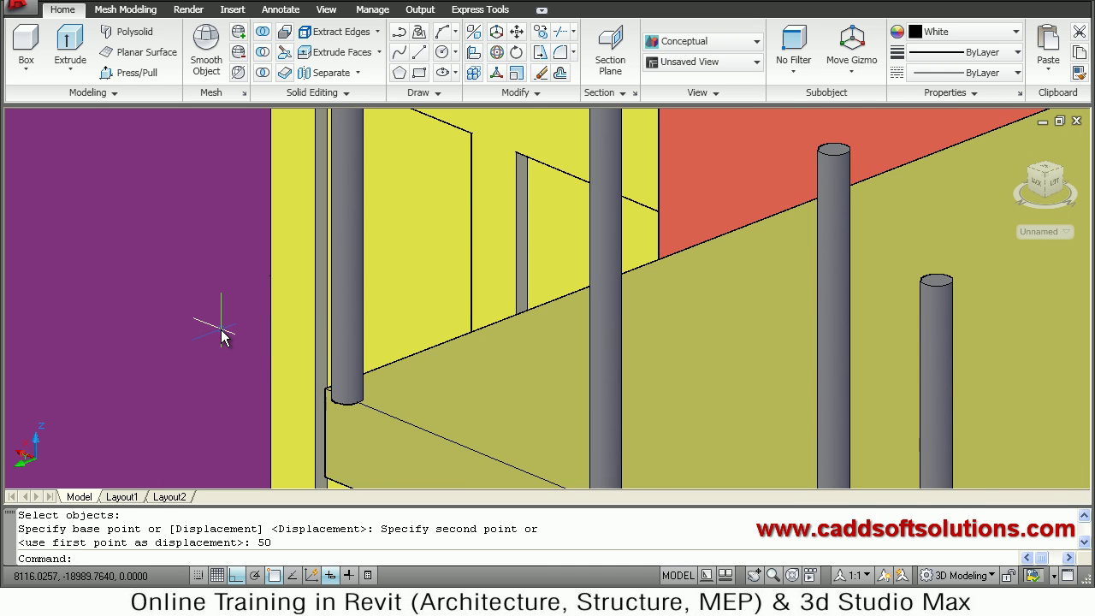
key(Escape)
Step: Move the corner post a further 25 units
scroll(304, 374, up, 2)
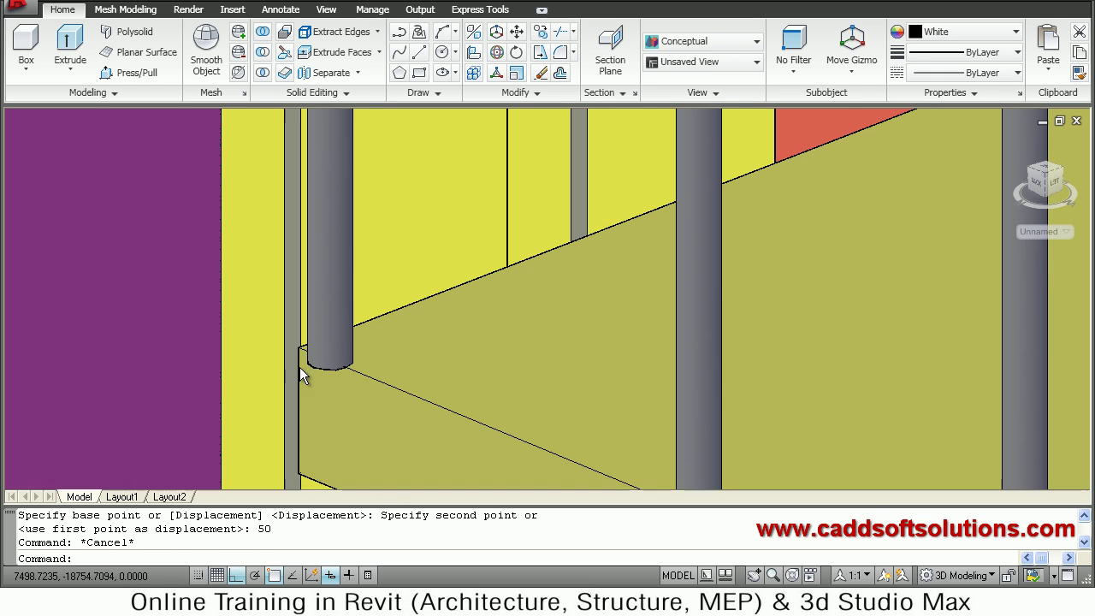
text(m)
key(Return)
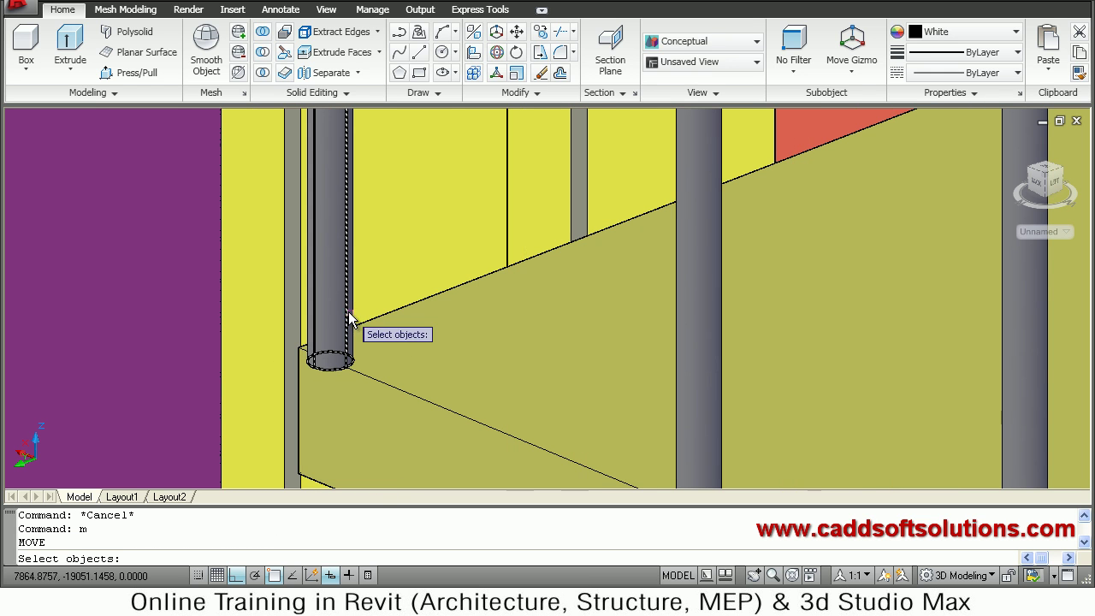
click(334, 312)
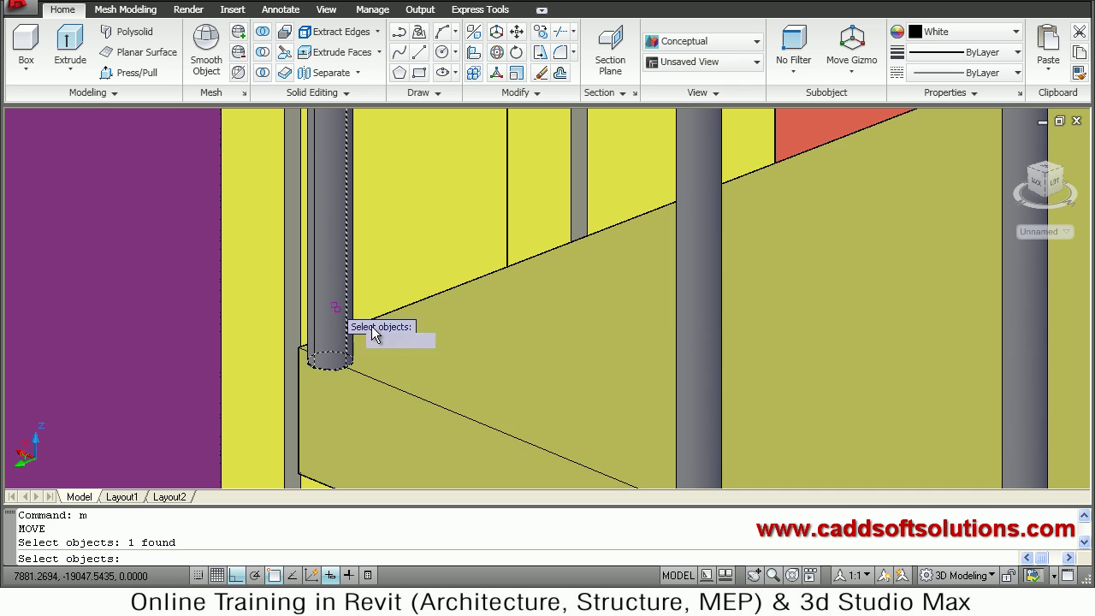
key(Return)
click(511, 310)
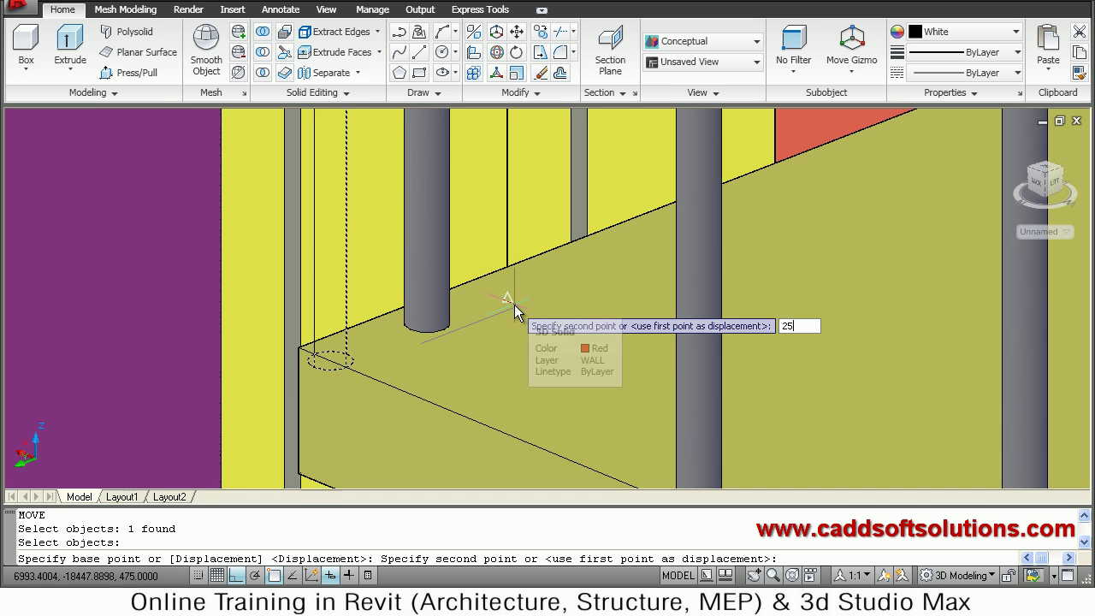
text(25)
key(Return)
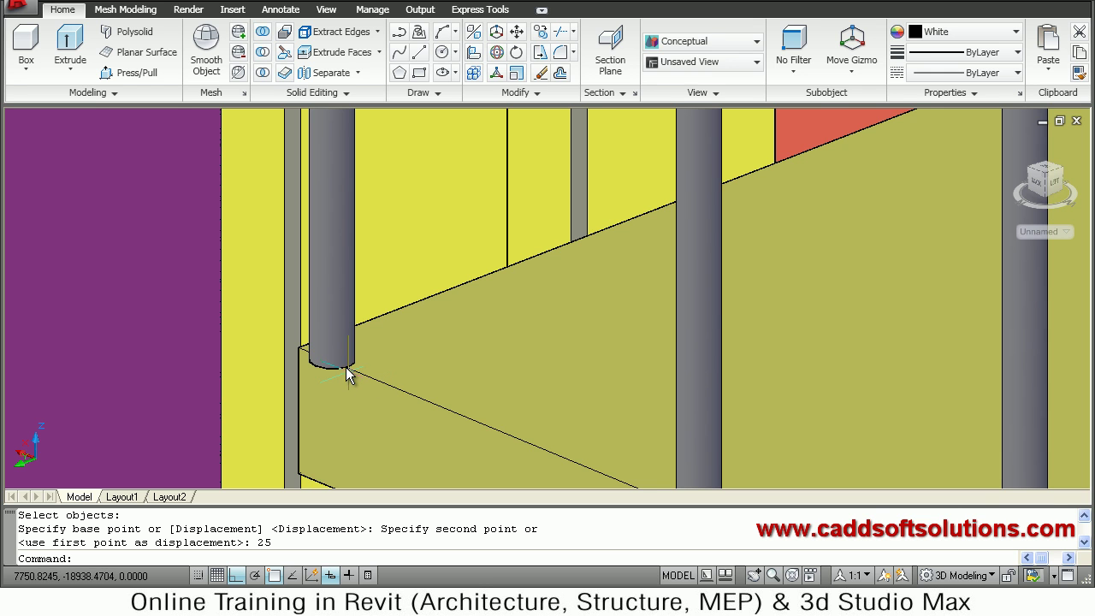
Step: Nudge the corner post another 25 units along the landing
text(m)
key(Return)
click(341, 319)
key(Return)
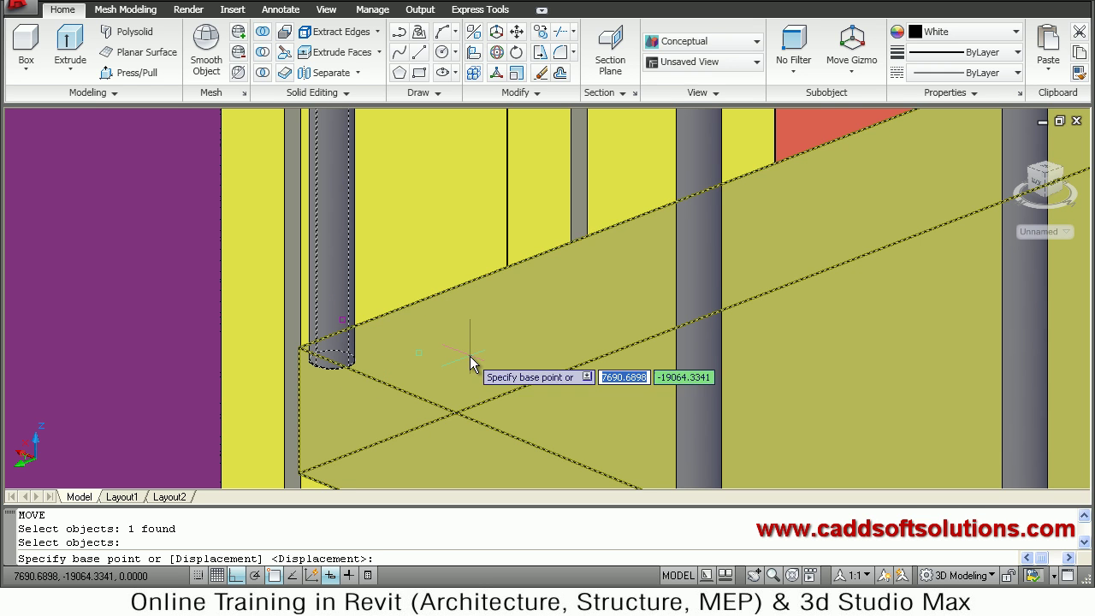
click(477, 351)
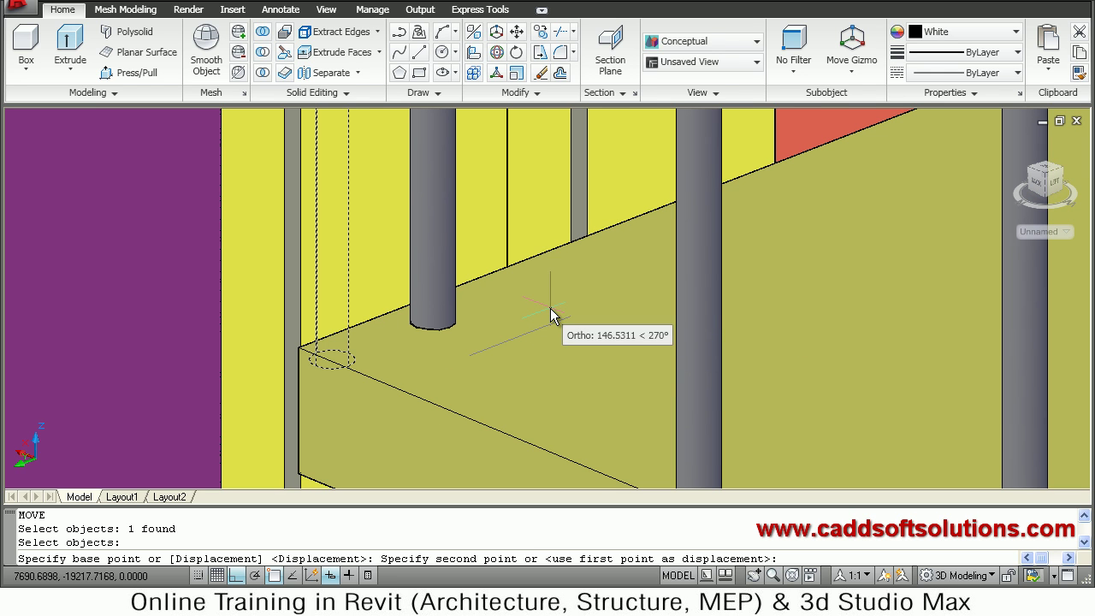
text(25)
key(Return)
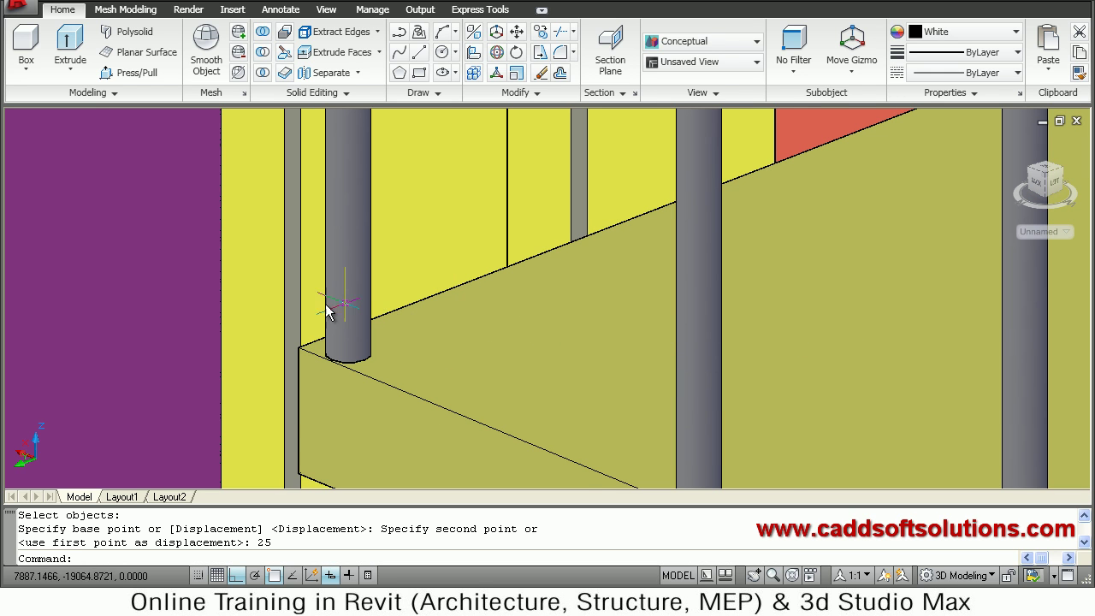
Step: Raise the corner post 25 units upward along +Z
text(m)
key(Return)
click(339, 286)
key(Return)
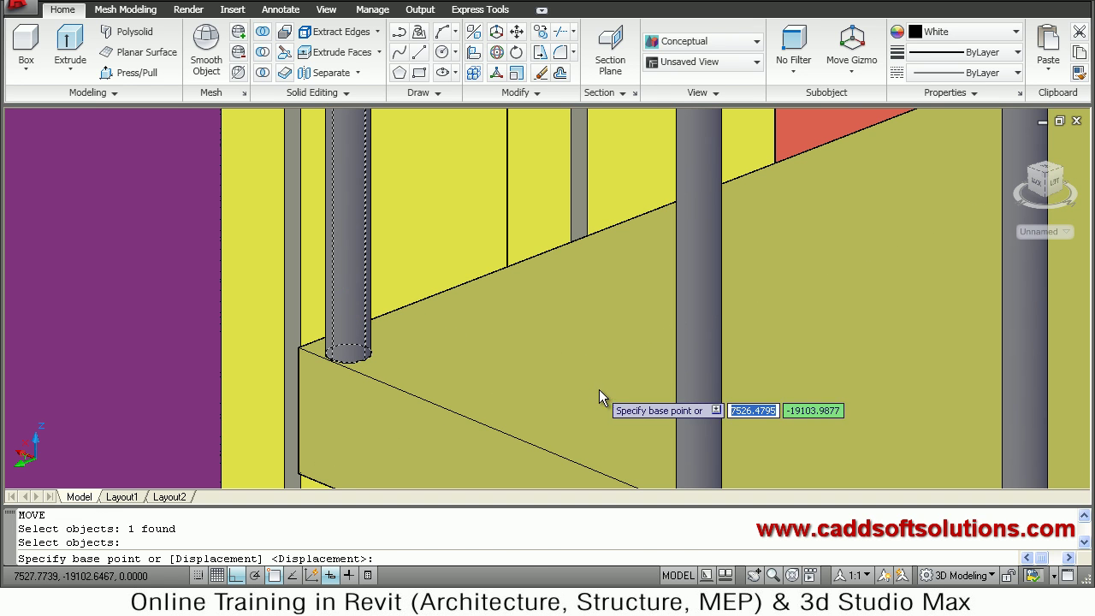
click(600, 432)
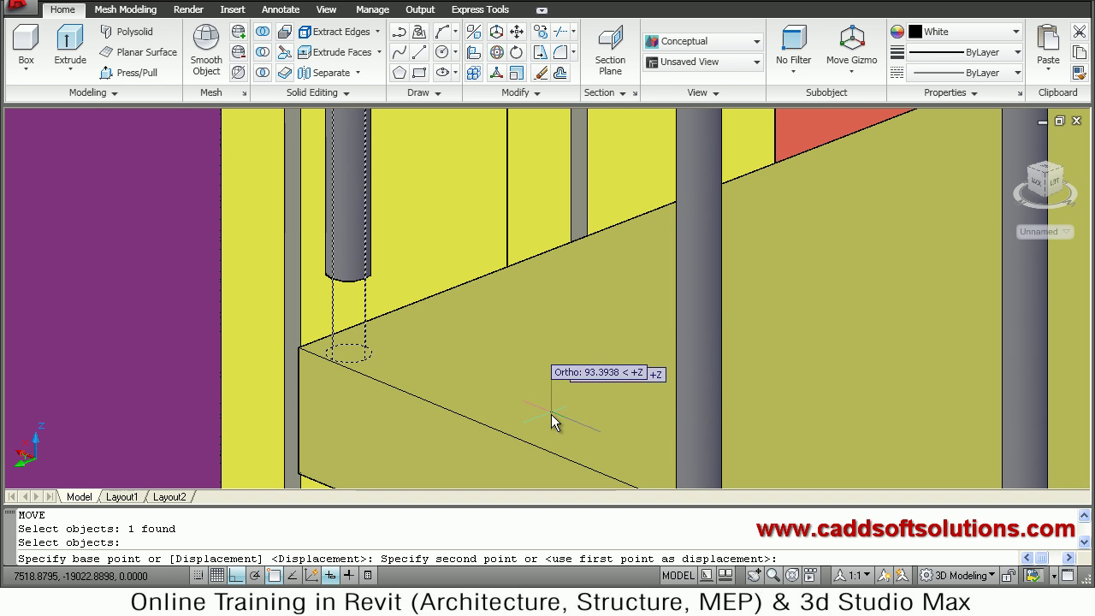
text(25)
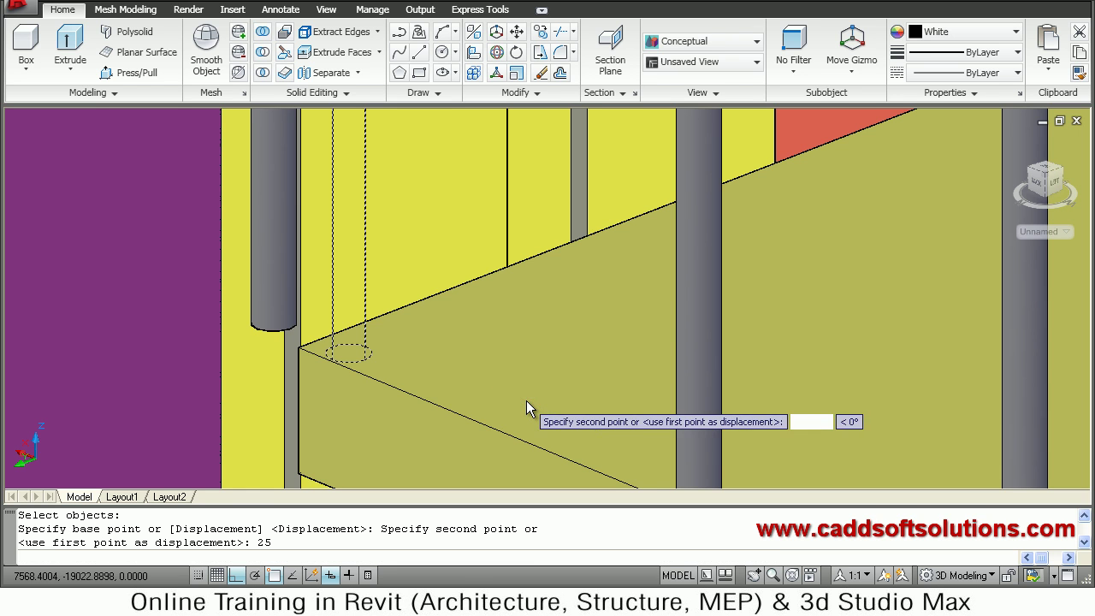
key(Return)
key(Escape)
key(Escape)
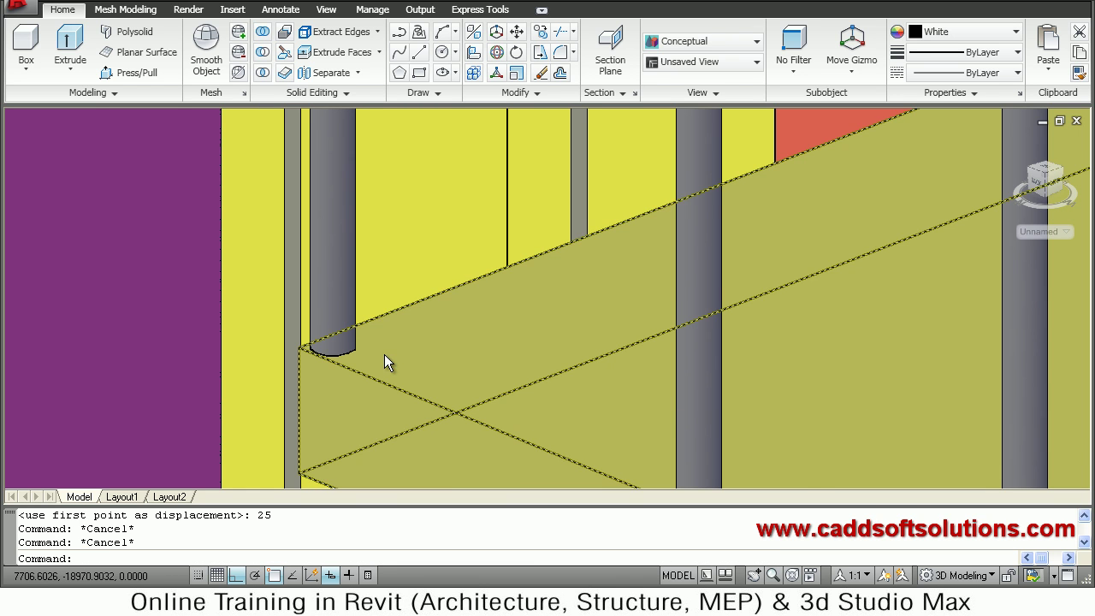
Step: Copy the leftmost railing post to two new positions along the landing
scroll(384, 354, down, 4)
middle_drag(392, 360, 384, 360)
text(co)
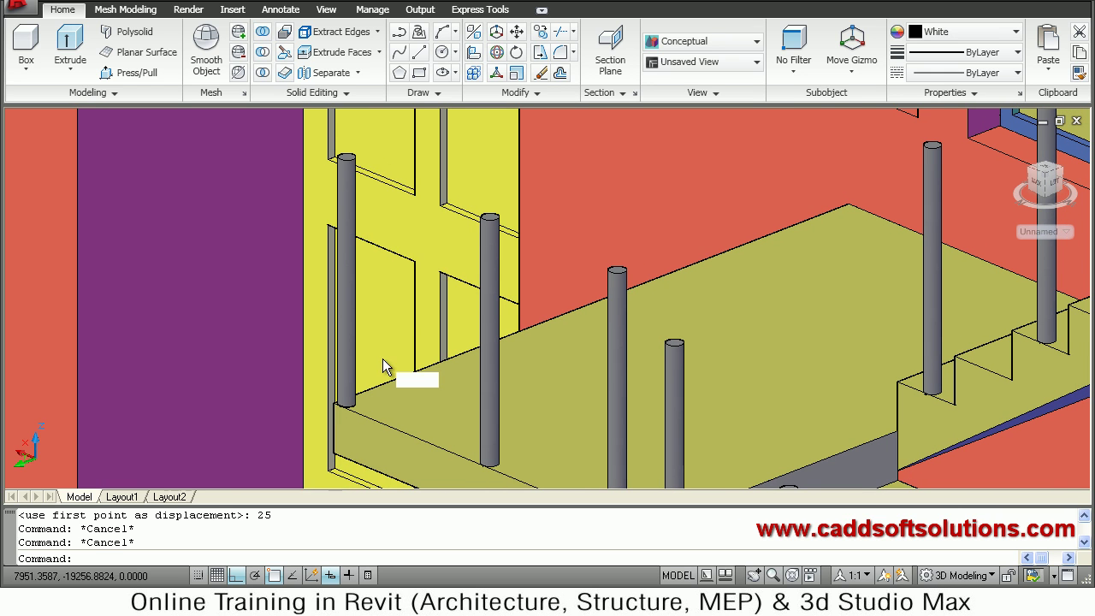
key(Return)
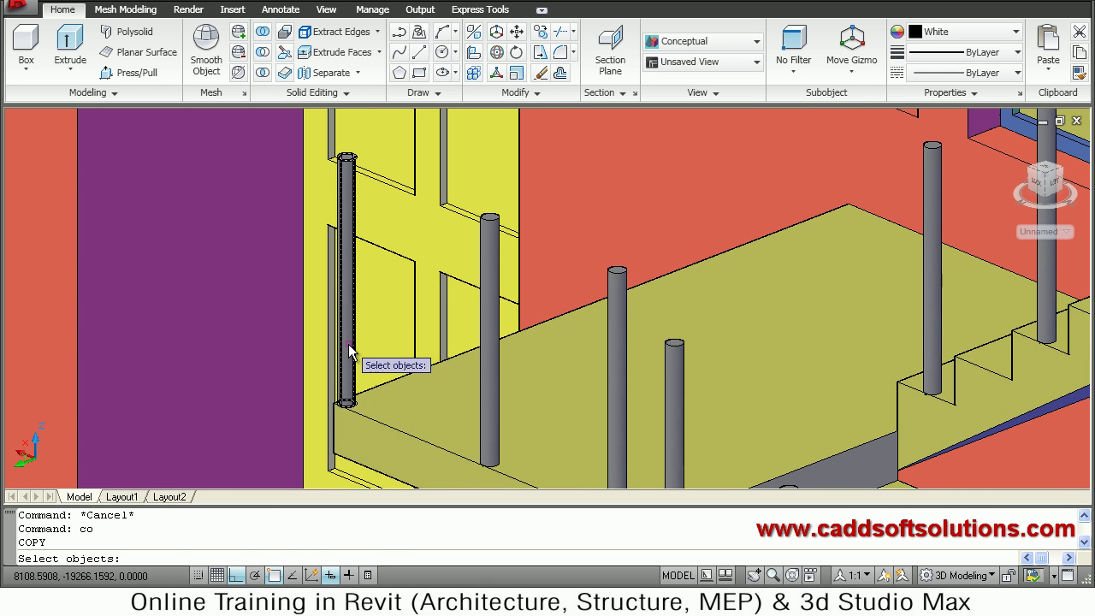
click(348, 344)
key(Return)
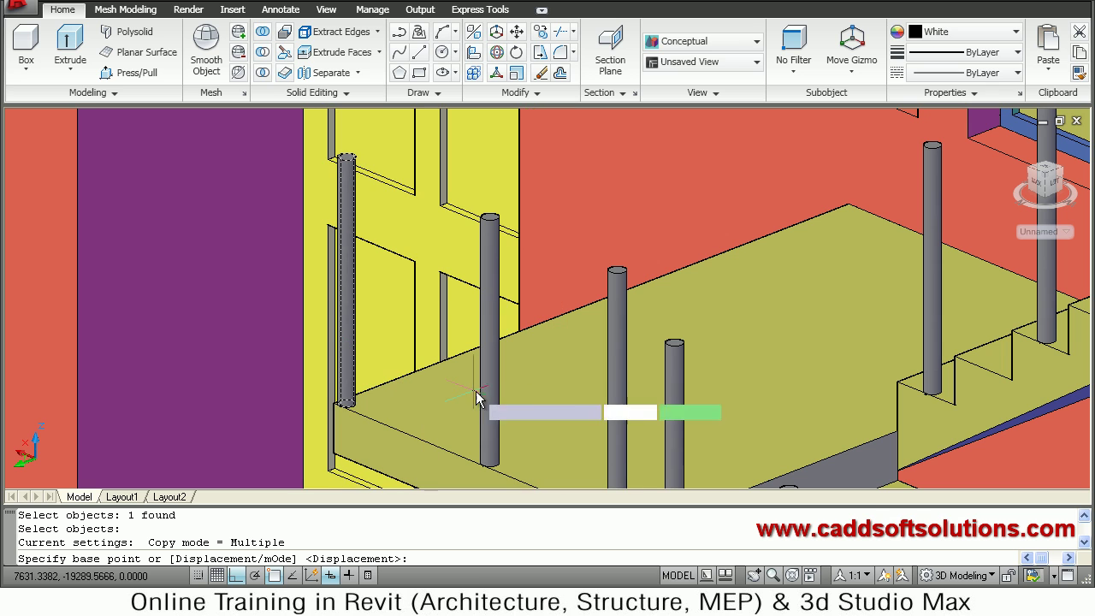
click(761, 393)
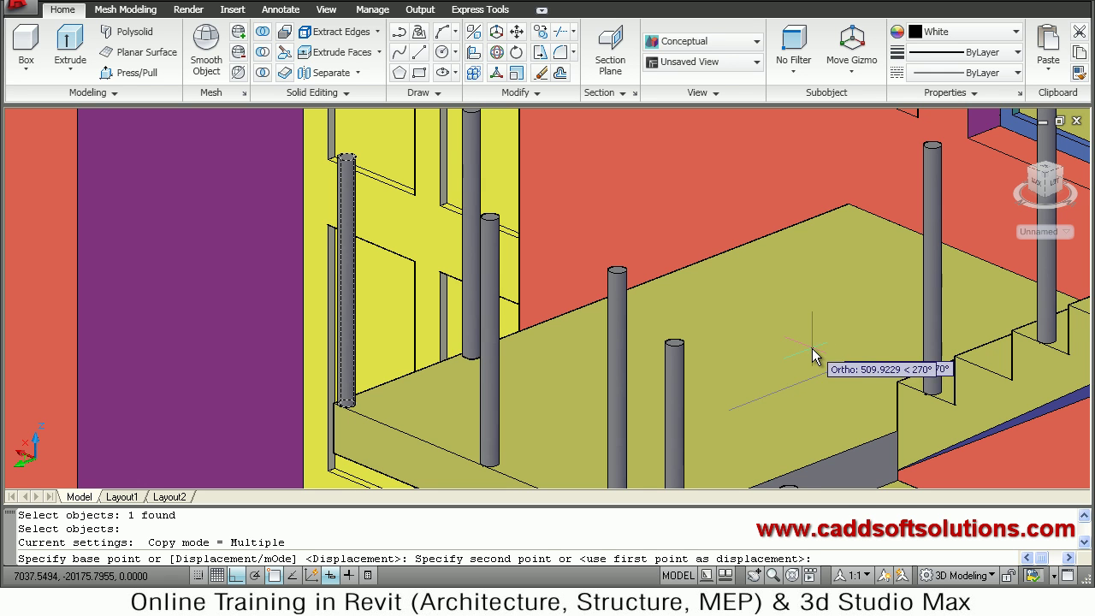
click(876, 303)
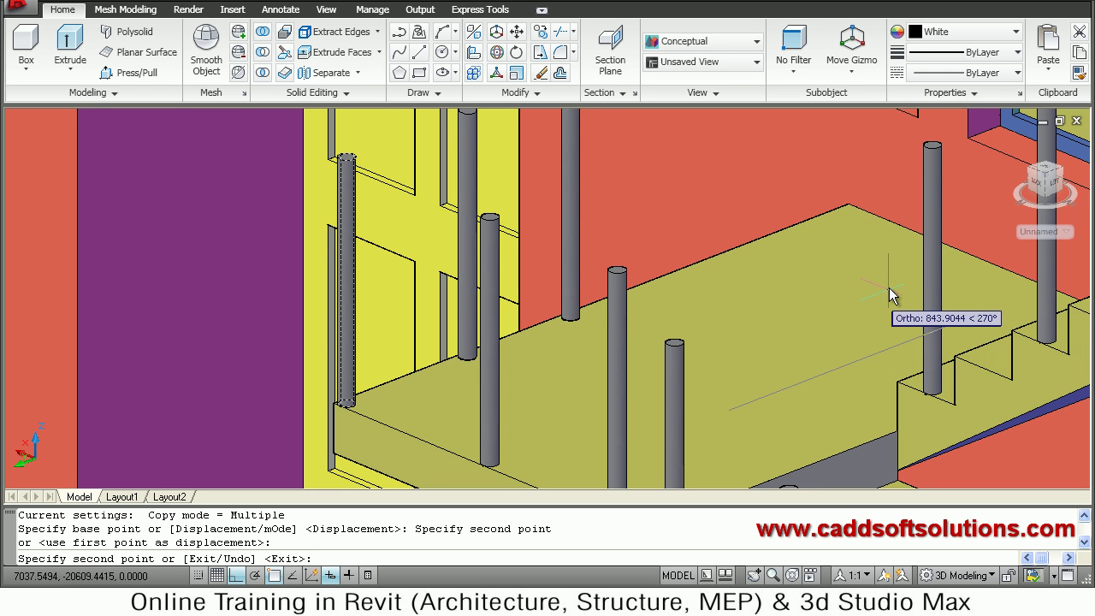
click(909, 275)
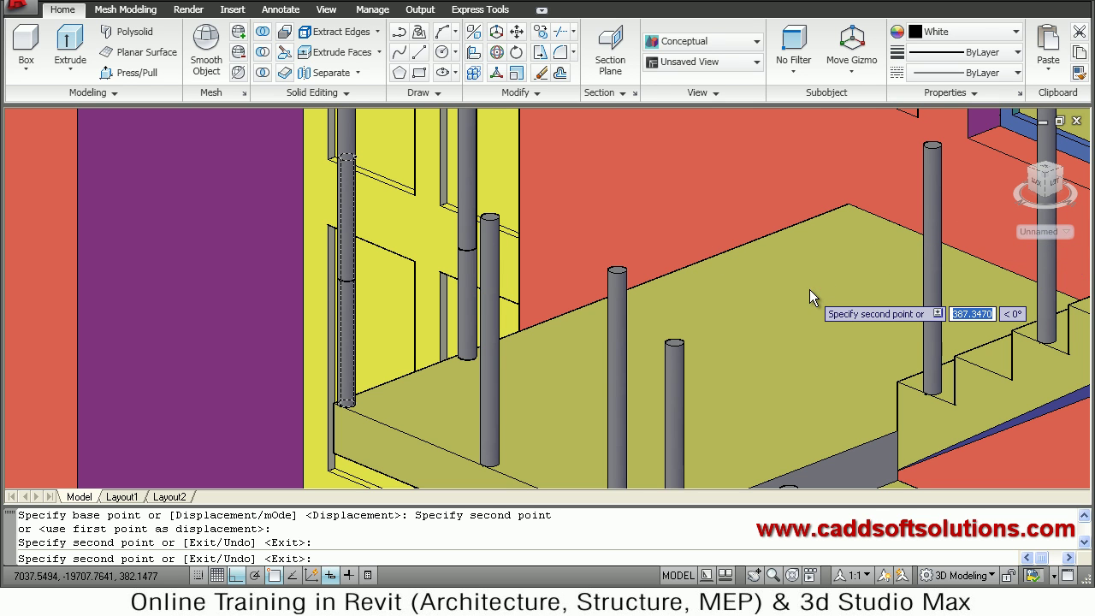
Step: Place two more post copies on the landing, then end copying with Osnap off
scroll(746, 291, down, 5)
scroll(725, 302, down, 2)
middle_drag(633, 315, 593, 321)
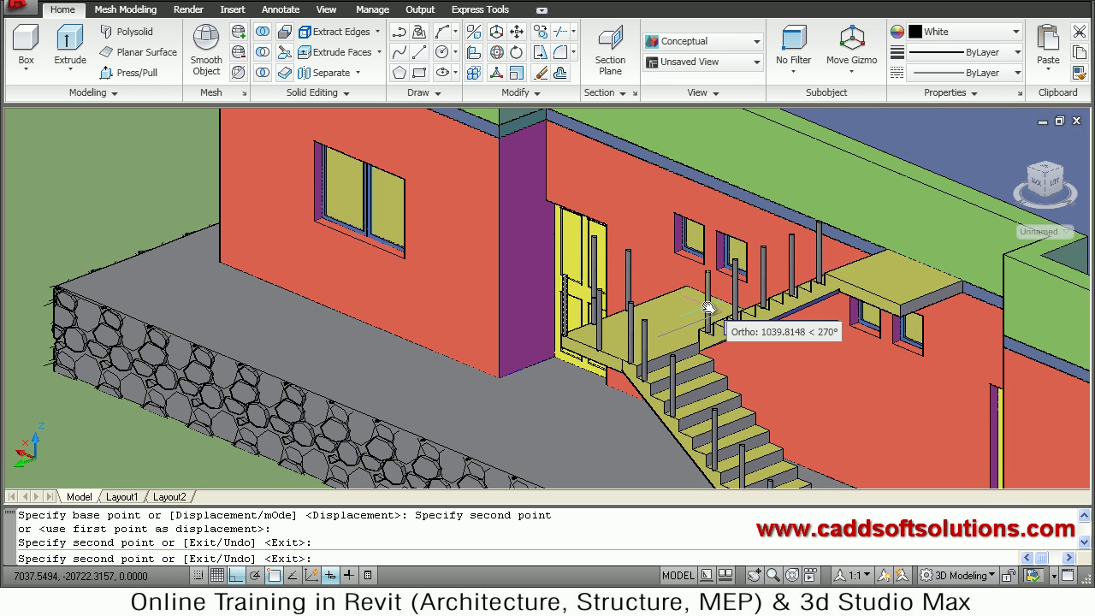
click(707, 308)
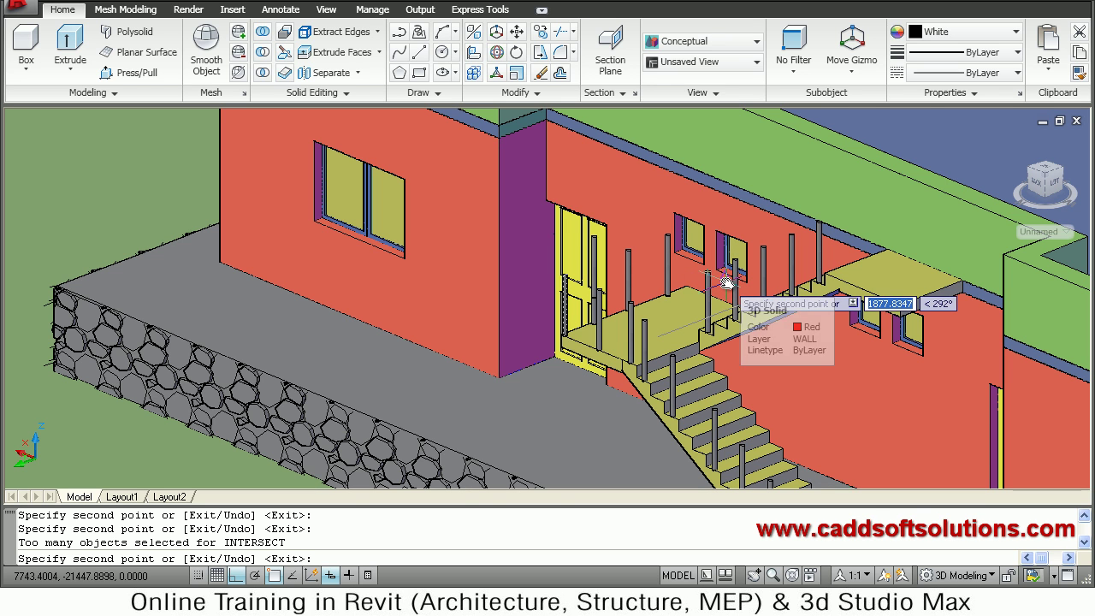
click(729, 282)
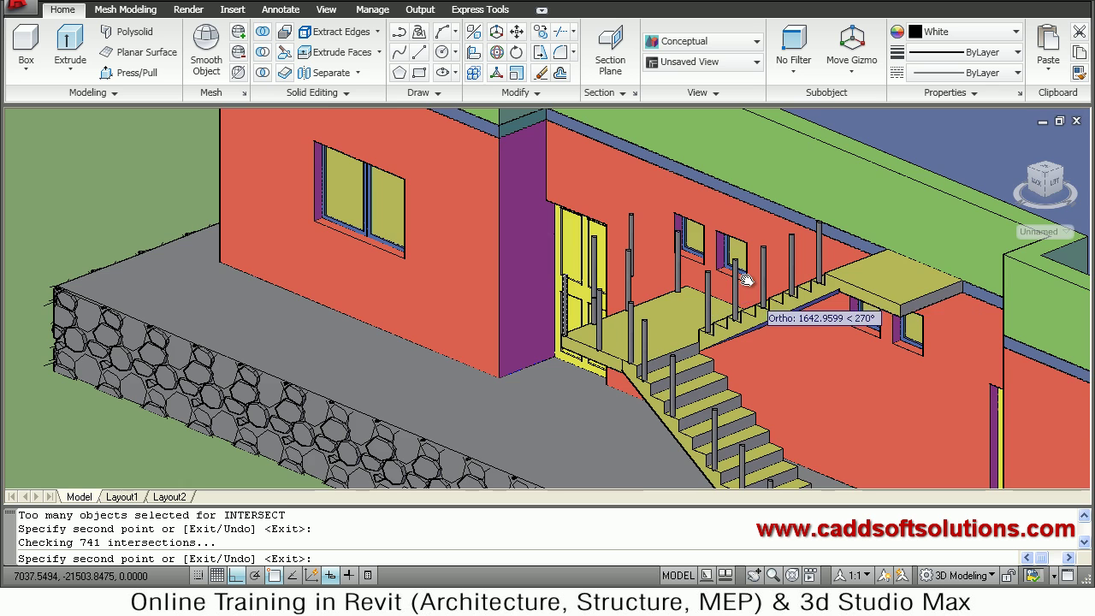
scroll(744, 281, up, 3)
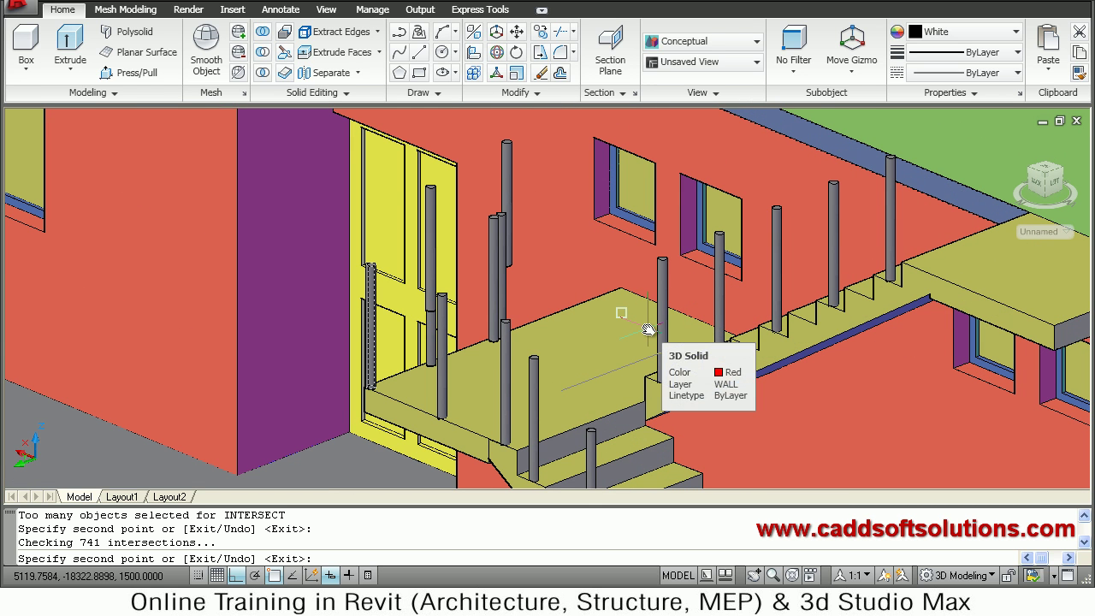
key(F3)
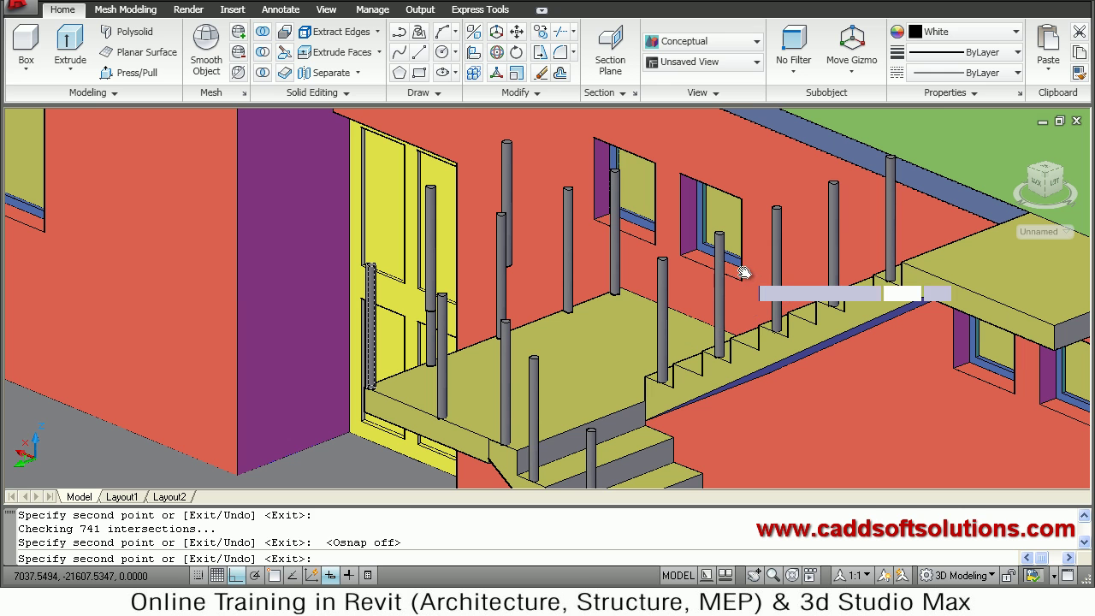
key(Escape)
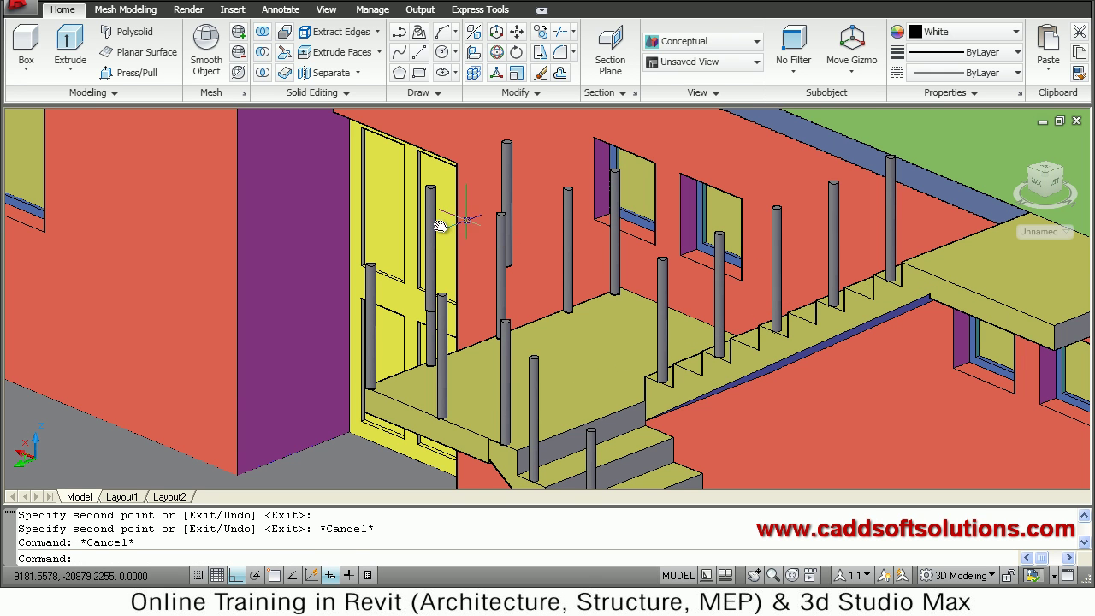
text(e)
key(Return)
Step: Erase the two stray post copies standing by the doorway
click(467, 214)
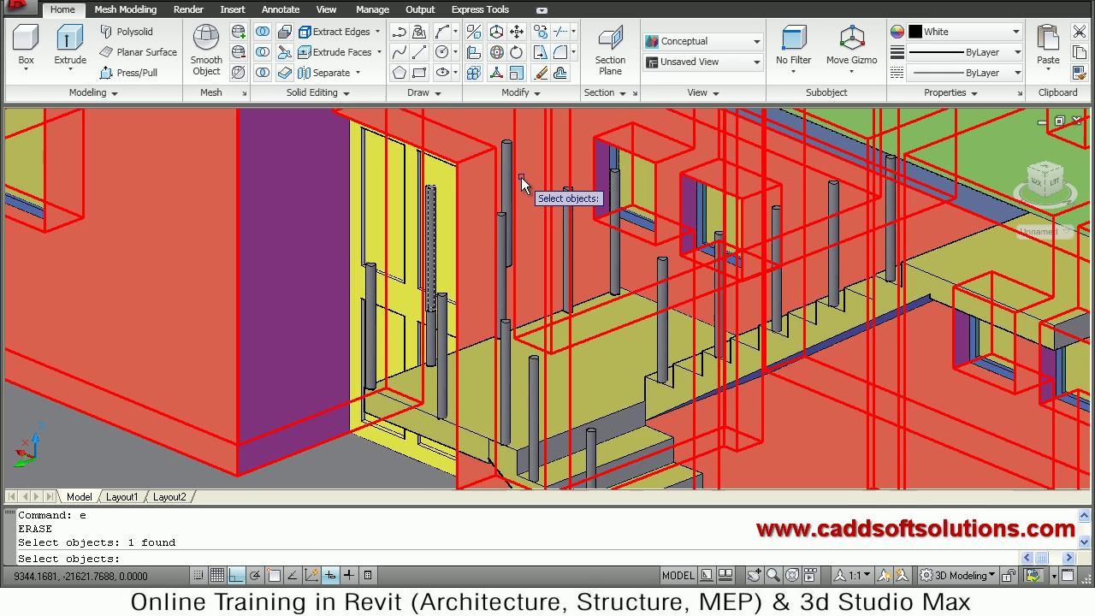
click(508, 184)
key(Return)
scroll(615, 269, down, 5)
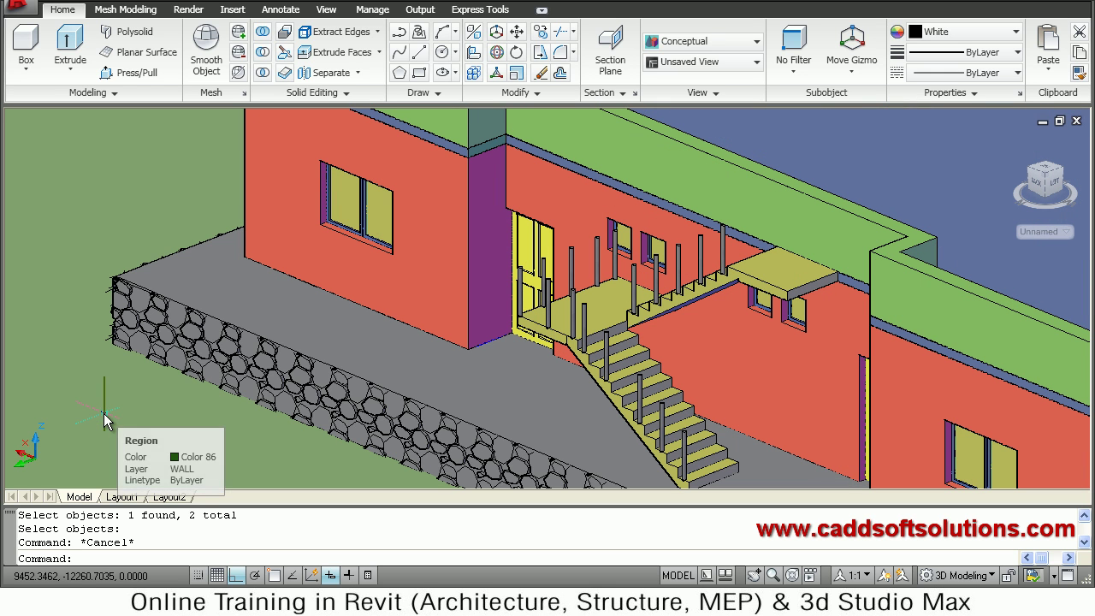
middle_drag(580, 385, 505, 364)
Step: Begin copying the lower-flight balusters, then abandon the copy and clear the selection
scroll(566, 416, up, 2)
middle_drag(566, 416, 510, 350)
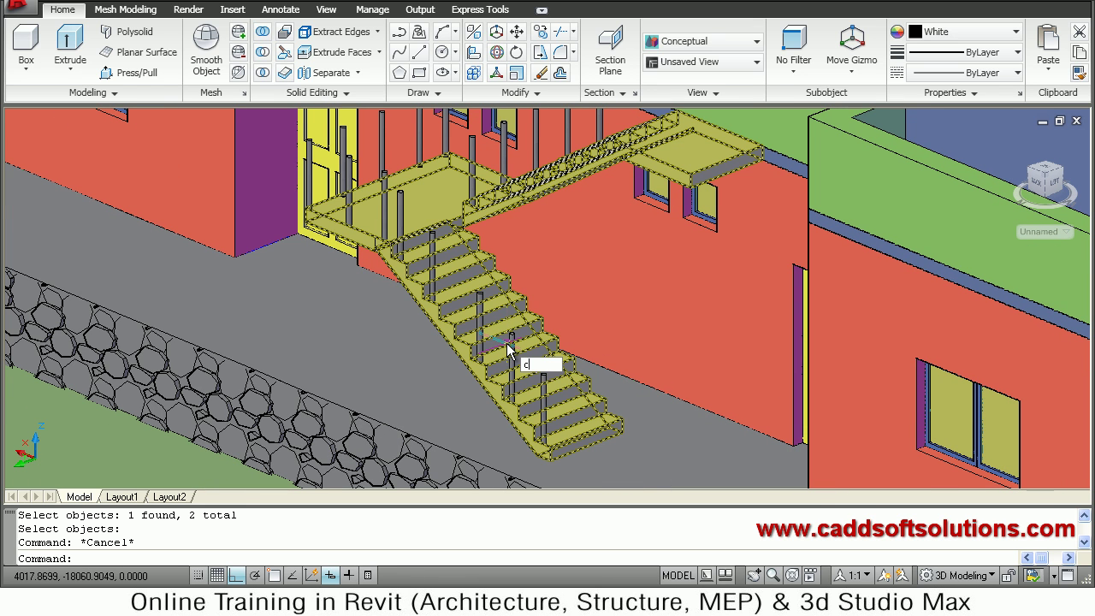
key(Return)
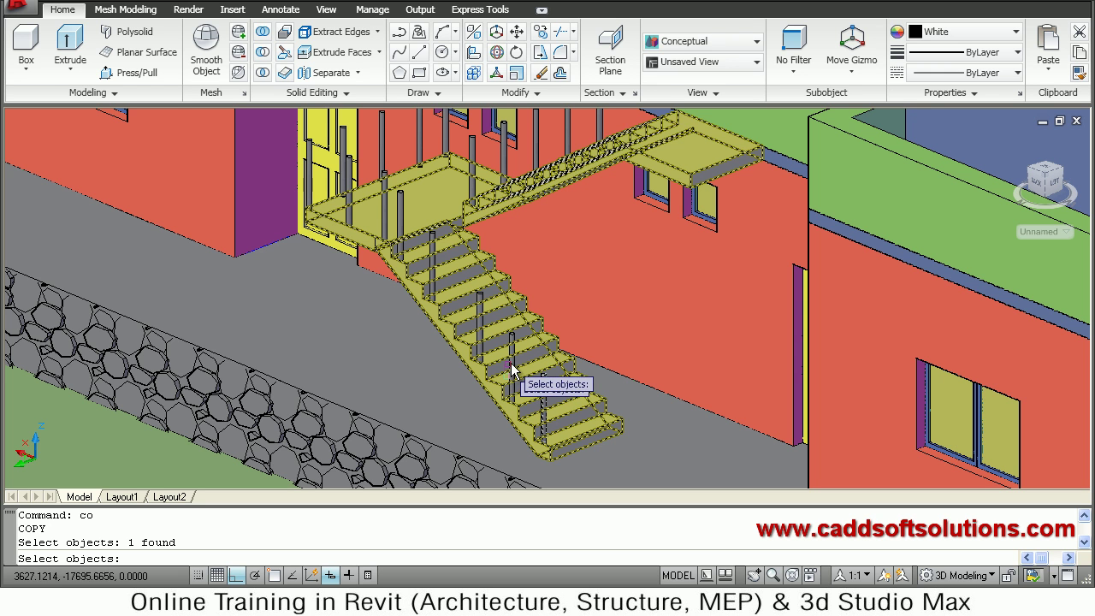
click(480, 326)
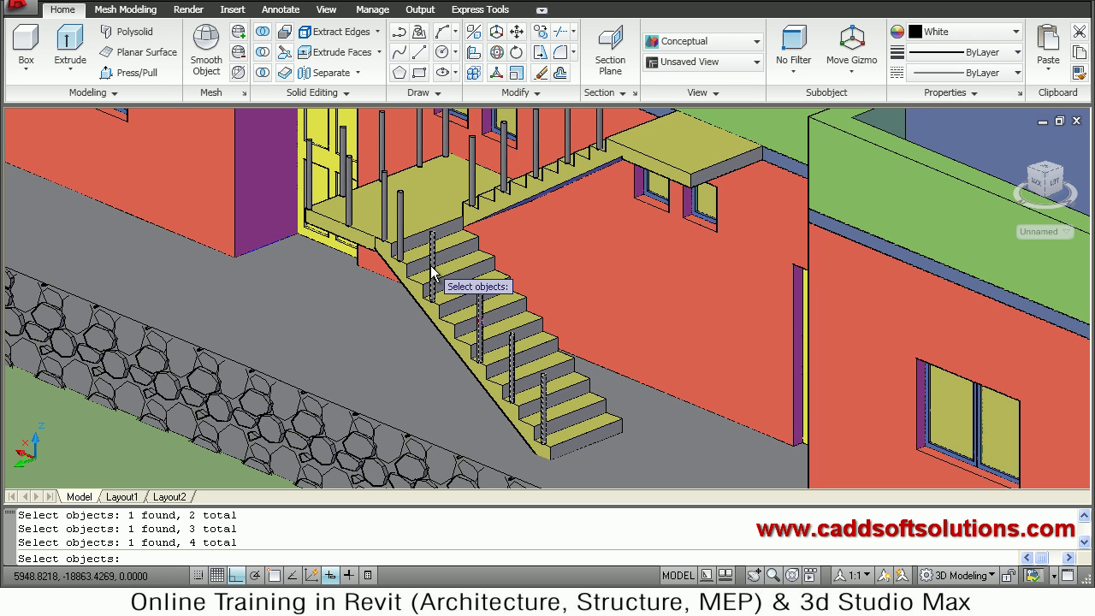
key(Escape)
key(Escape)
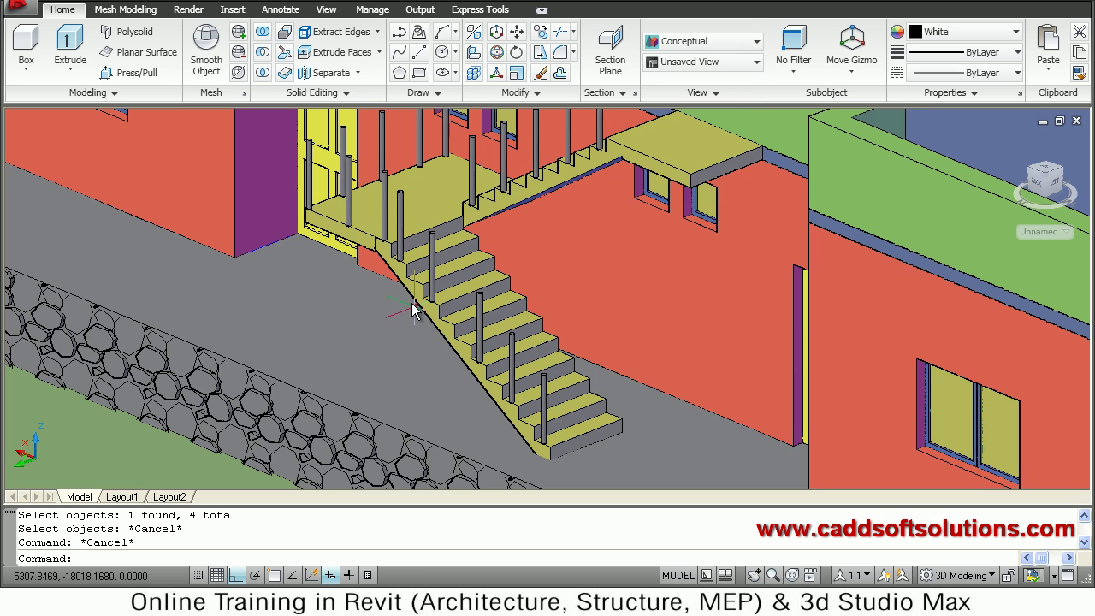
Step: Move the upper post of the lower flight down onto its step, with Osnap back on
scroll(412, 310, up, 2)
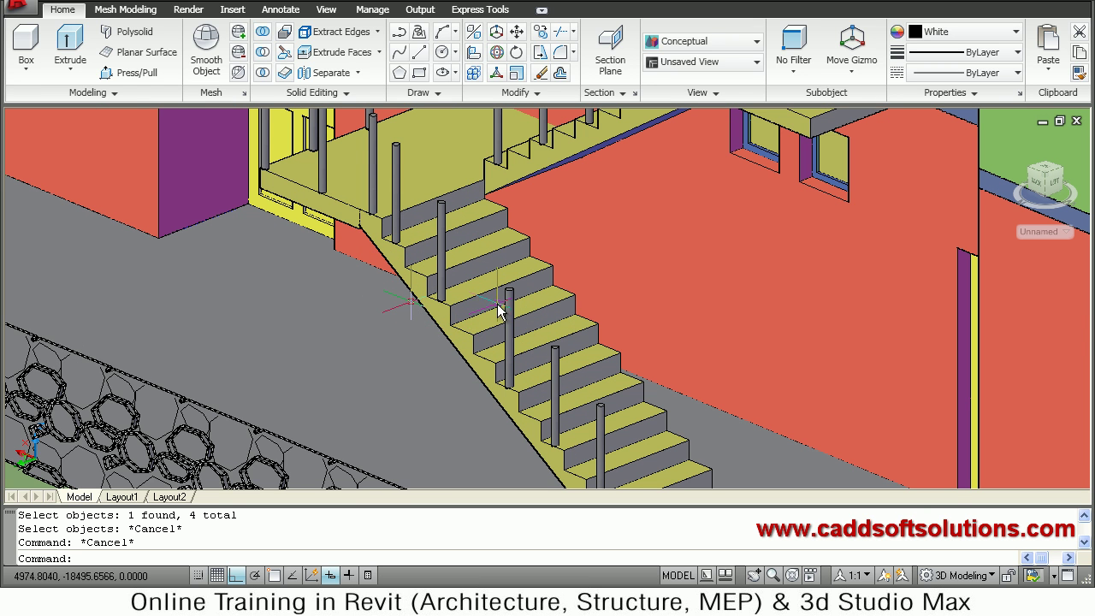
text(m)
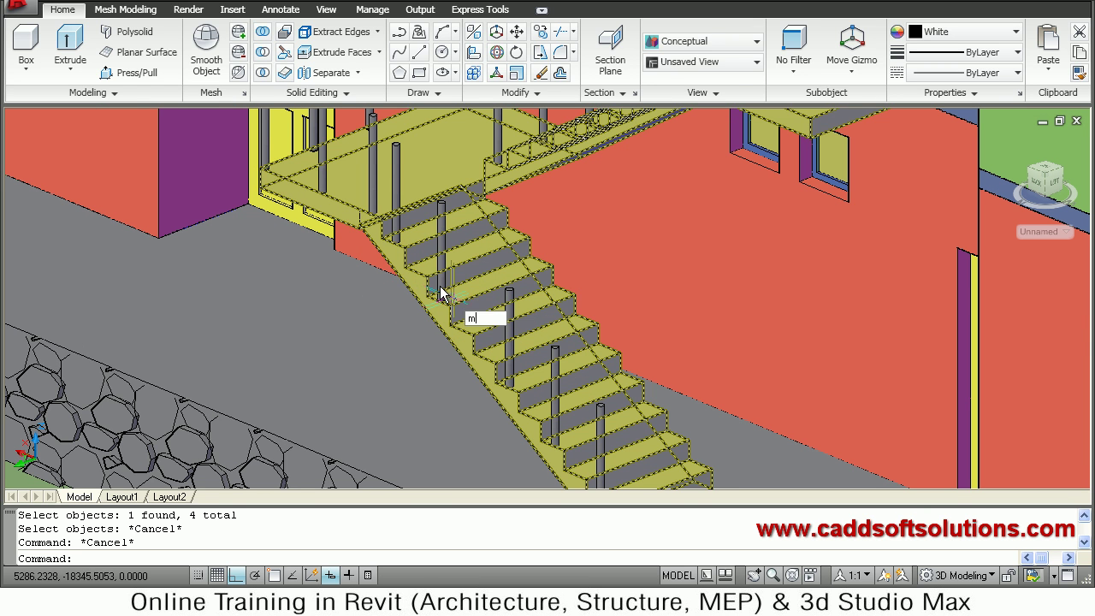
key(Return)
click(439, 294)
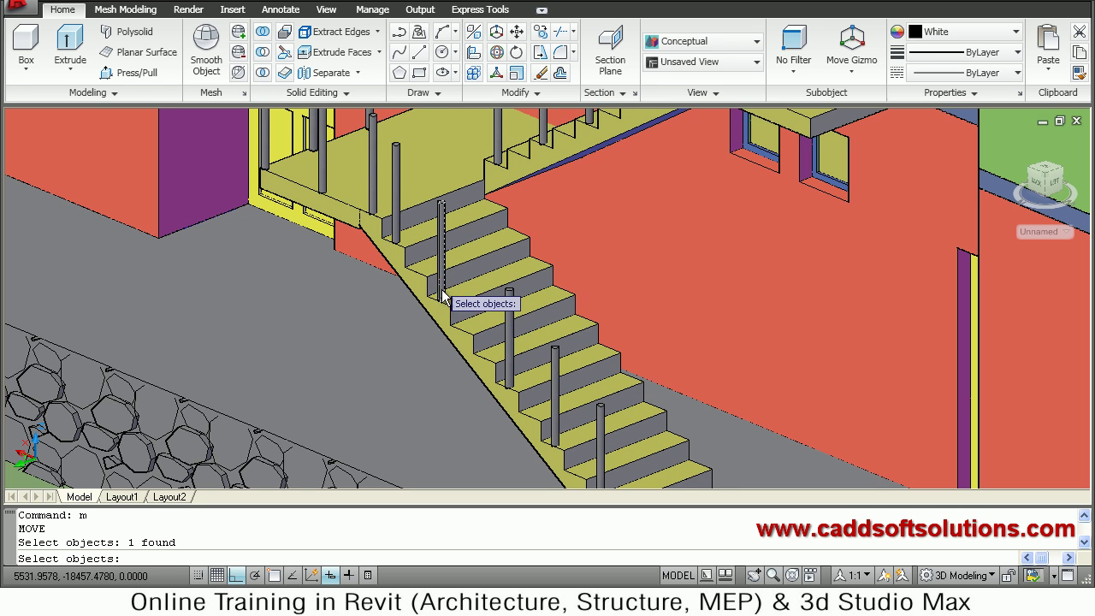
key(Return)
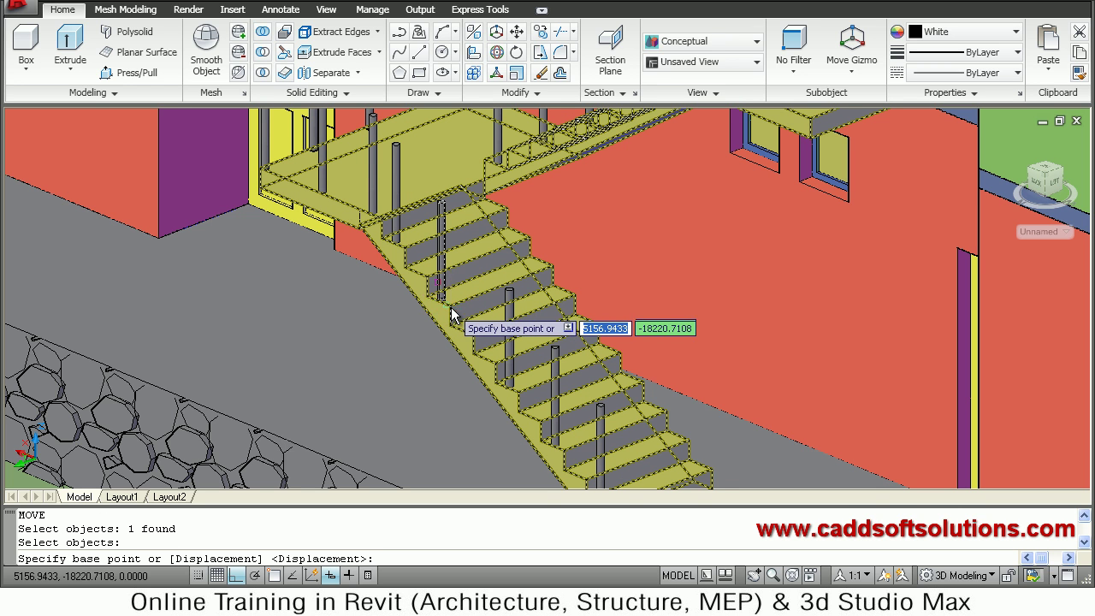
scroll(449, 310, up, 2)
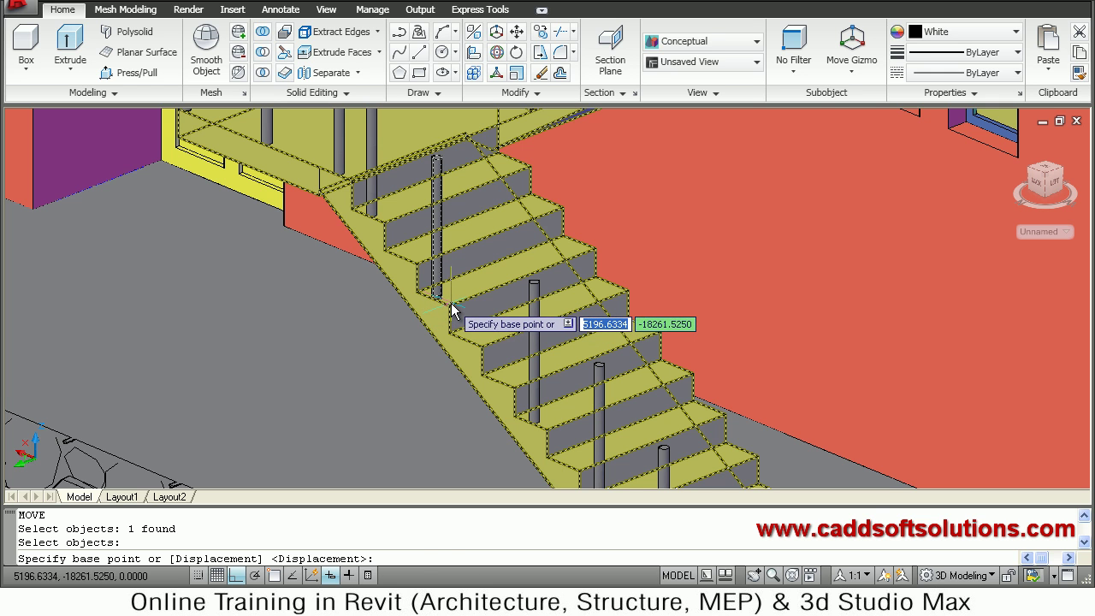
key(F3)
click(448, 310)
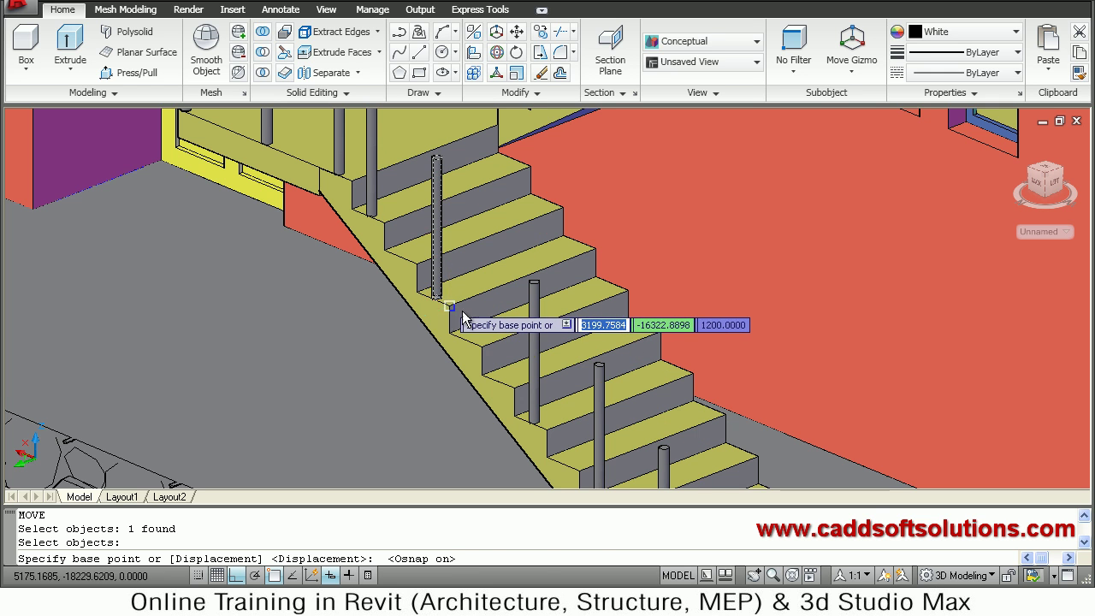
click(482, 360)
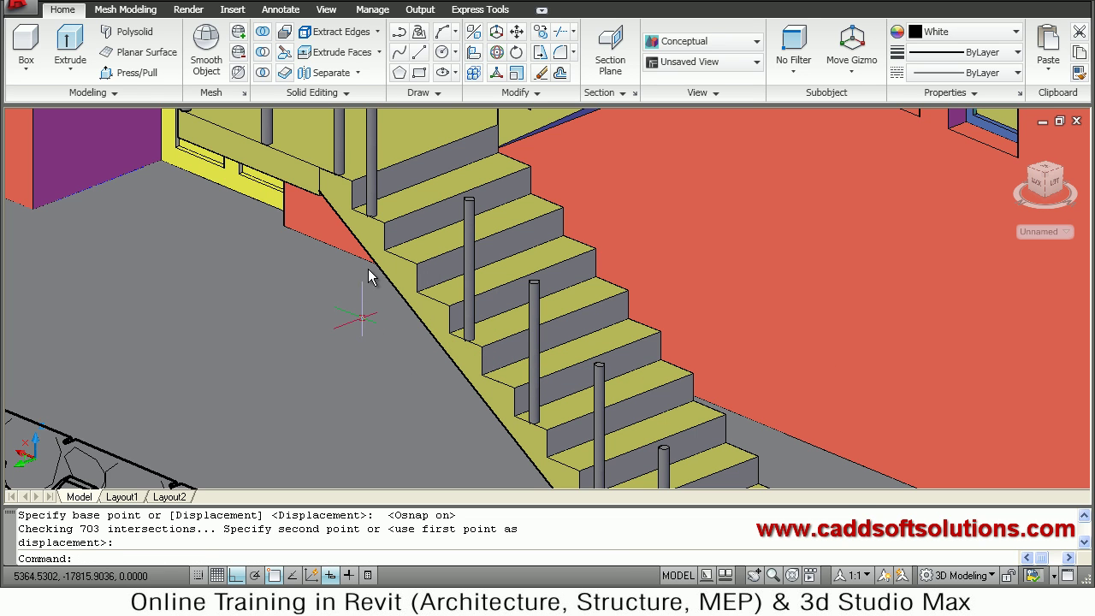
Step: Move the top post of the lower flight onto the step below
text(m)
key(Return)
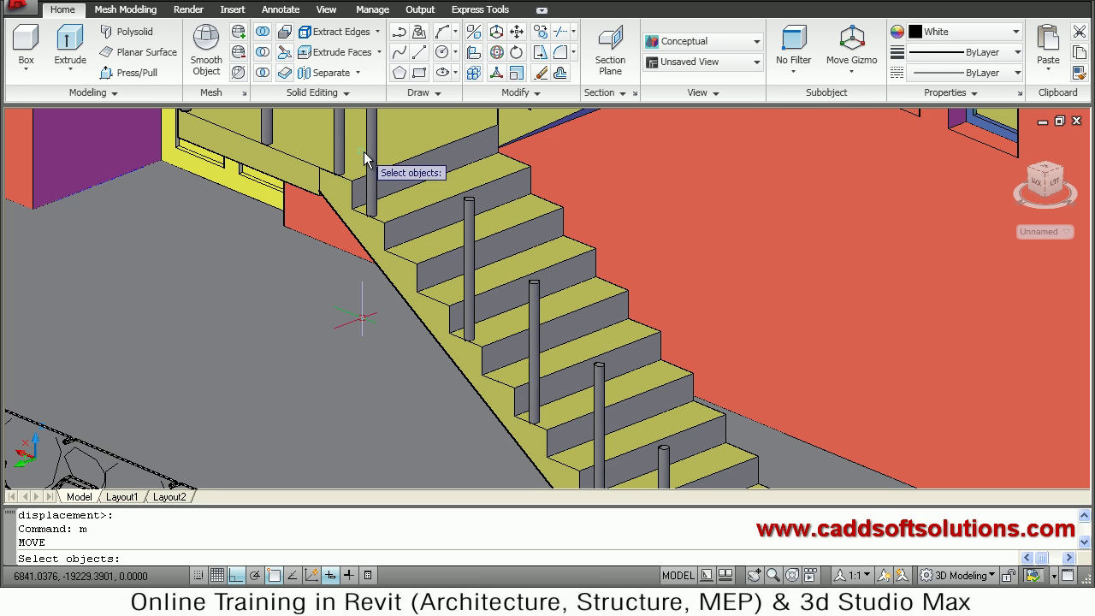
click(377, 218)
key(Return)
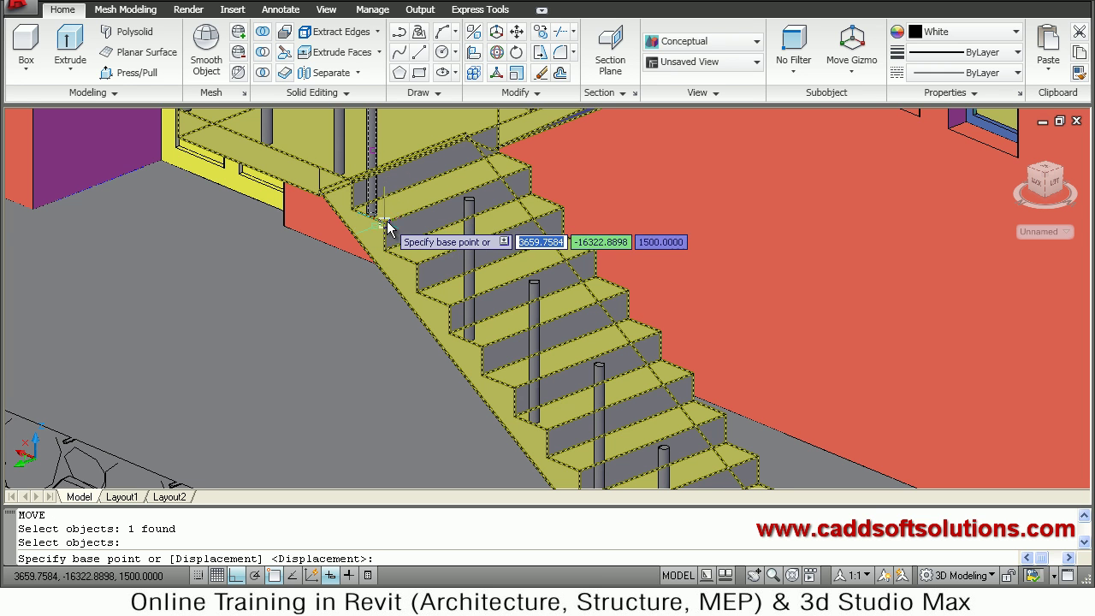
click(417, 264)
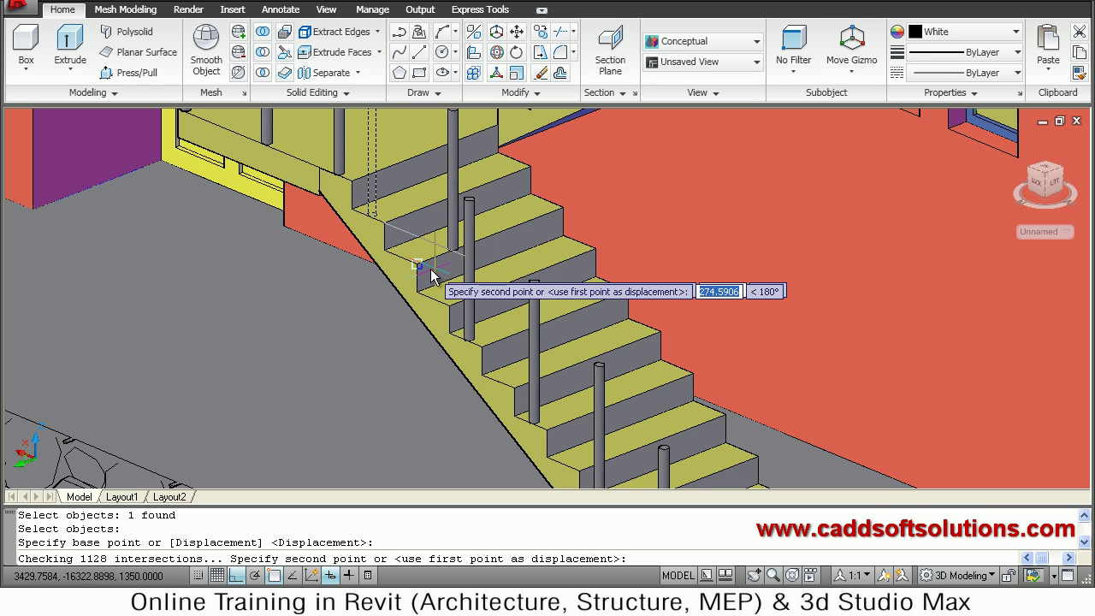
click(433, 274)
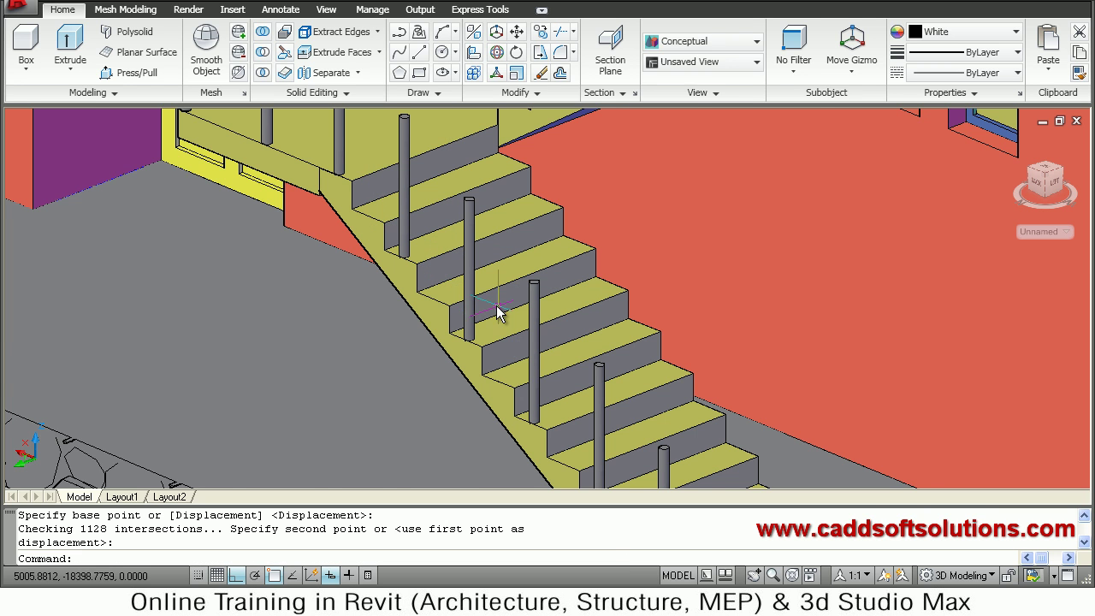
scroll(492, 313, down, 3)
middle_drag(496, 318, 462, 261)
Step: Copy the five lower-flight posts 950 units across to form the opposite railing row
text(co)
key(Return)
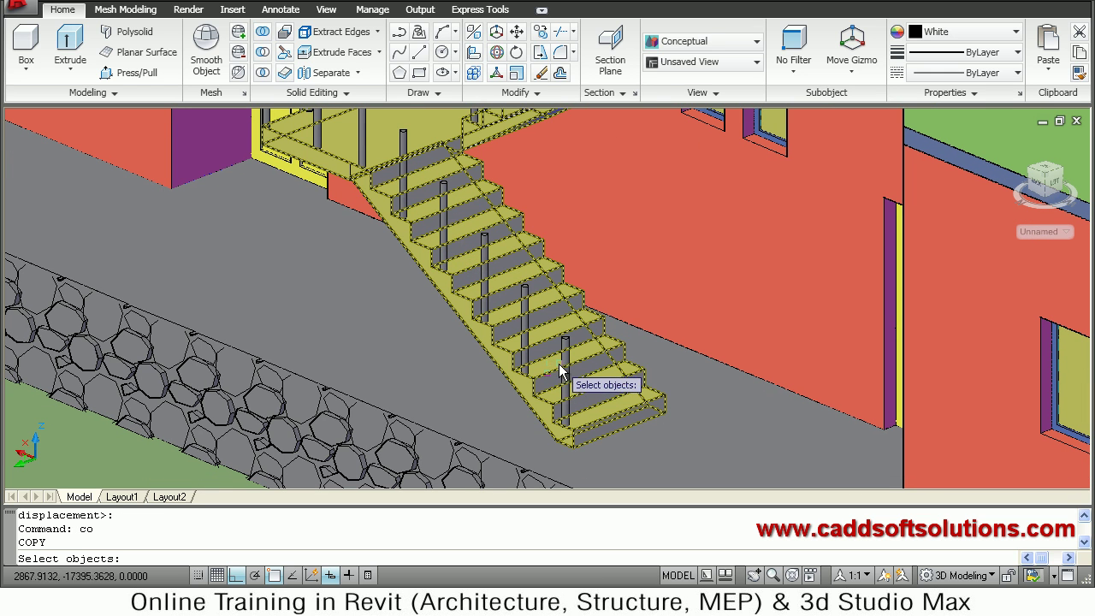
click(525, 321)
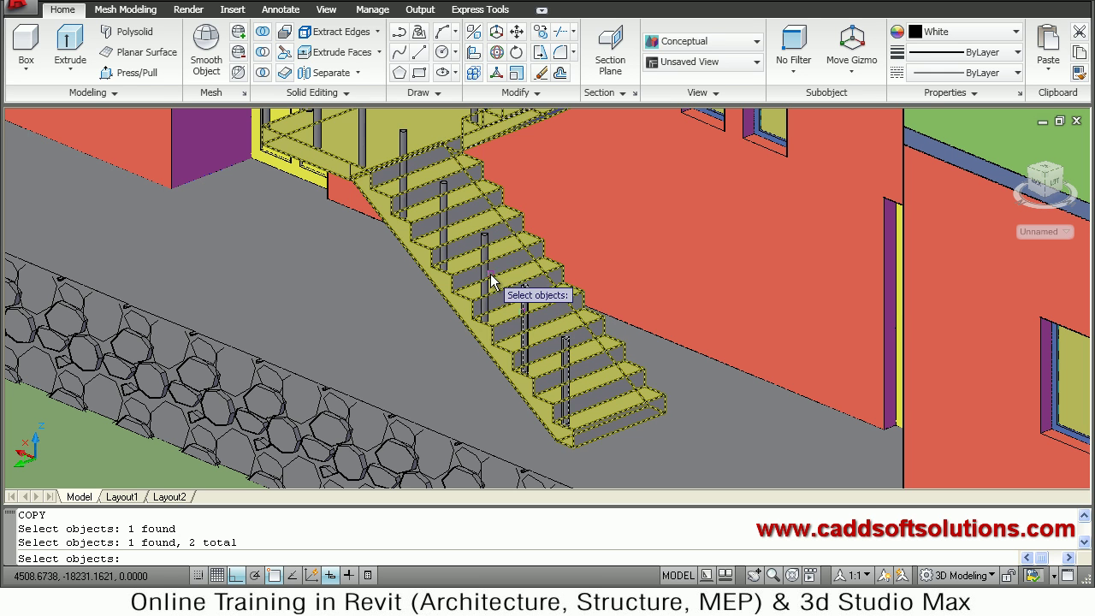
click(445, 230)
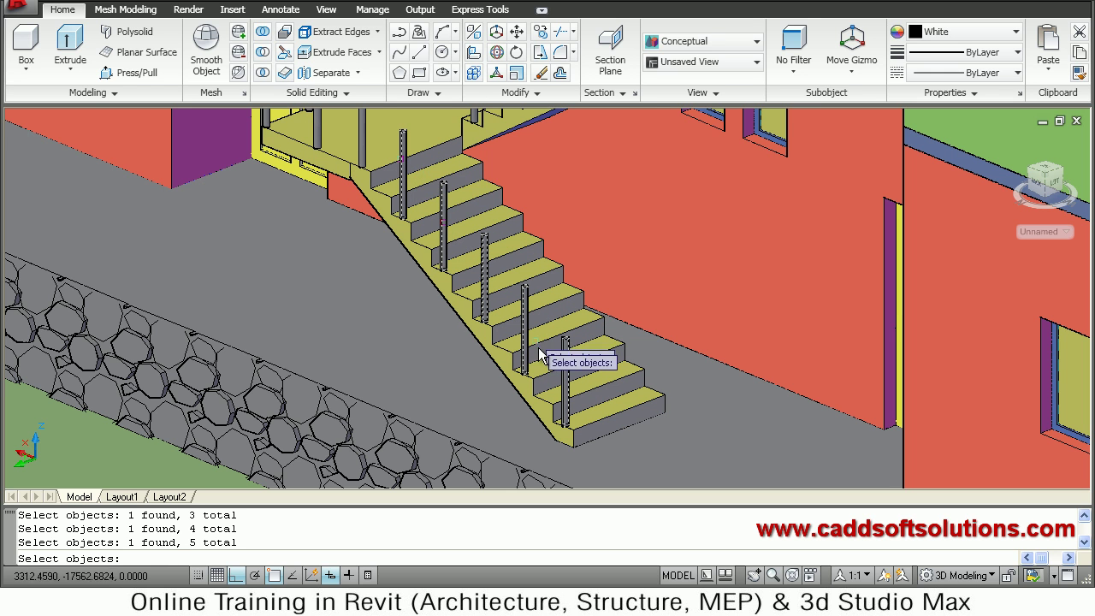
click(547, 377)
key(Return)
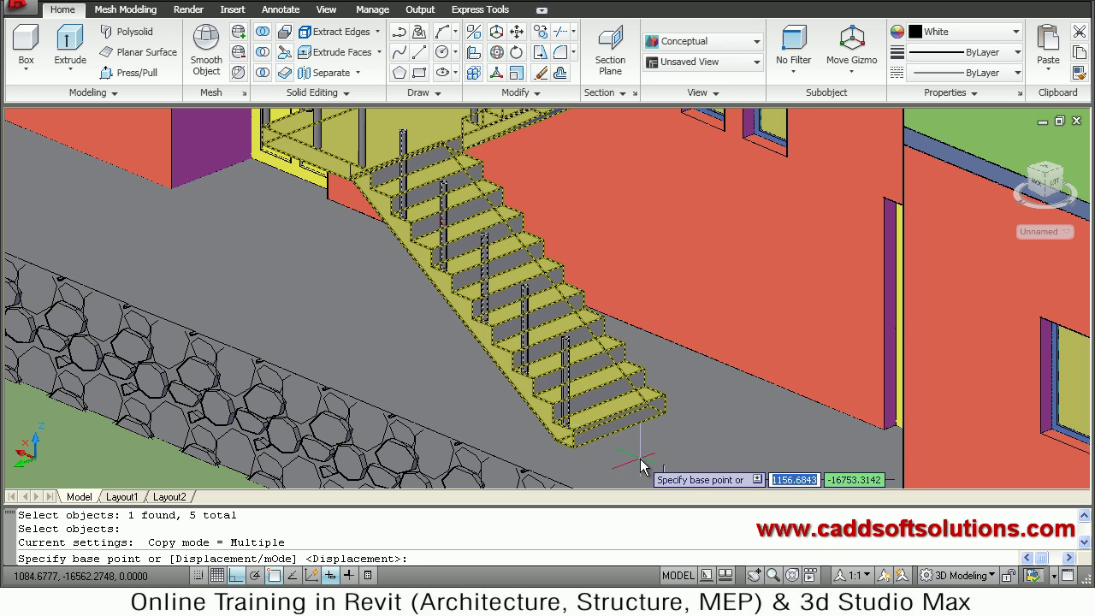
click(657, 453)
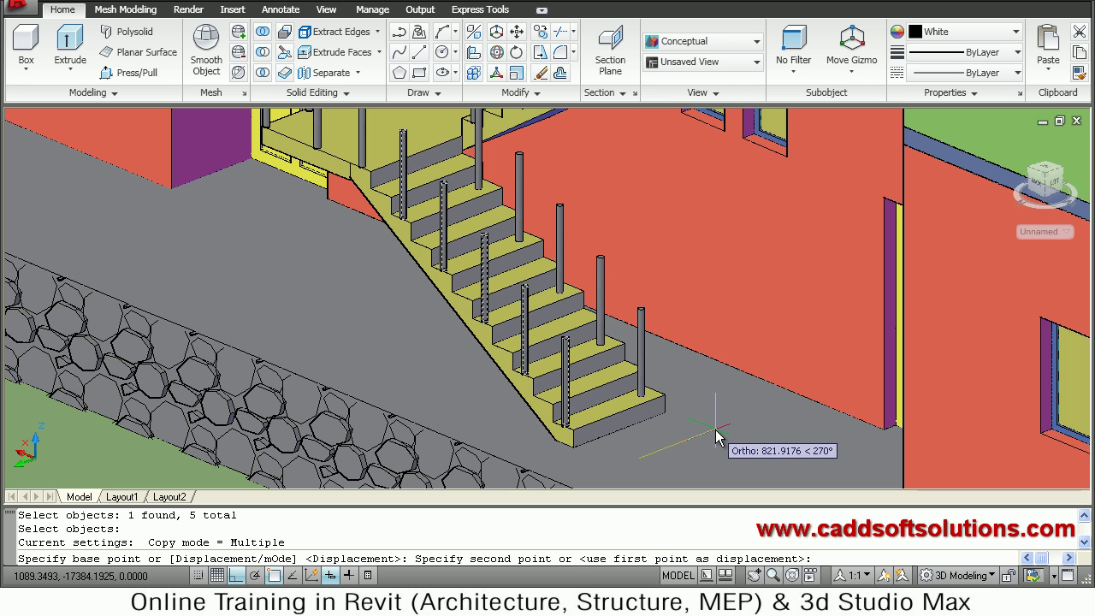
text(950)
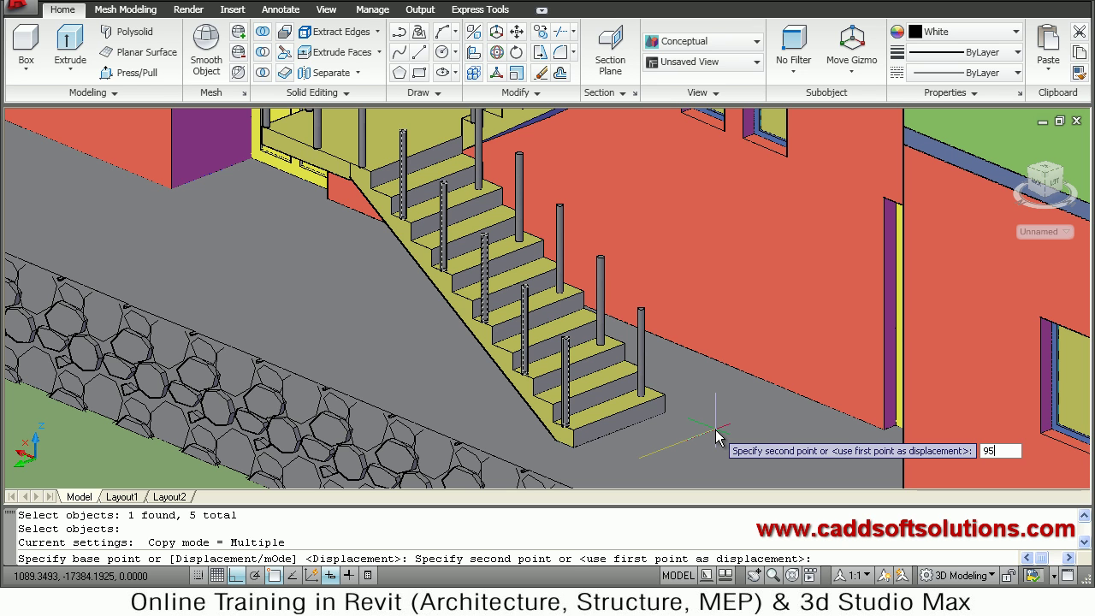
key(Return)
key(Escape)
key(Escape)
middle_drag(583, 271, 573, 244)
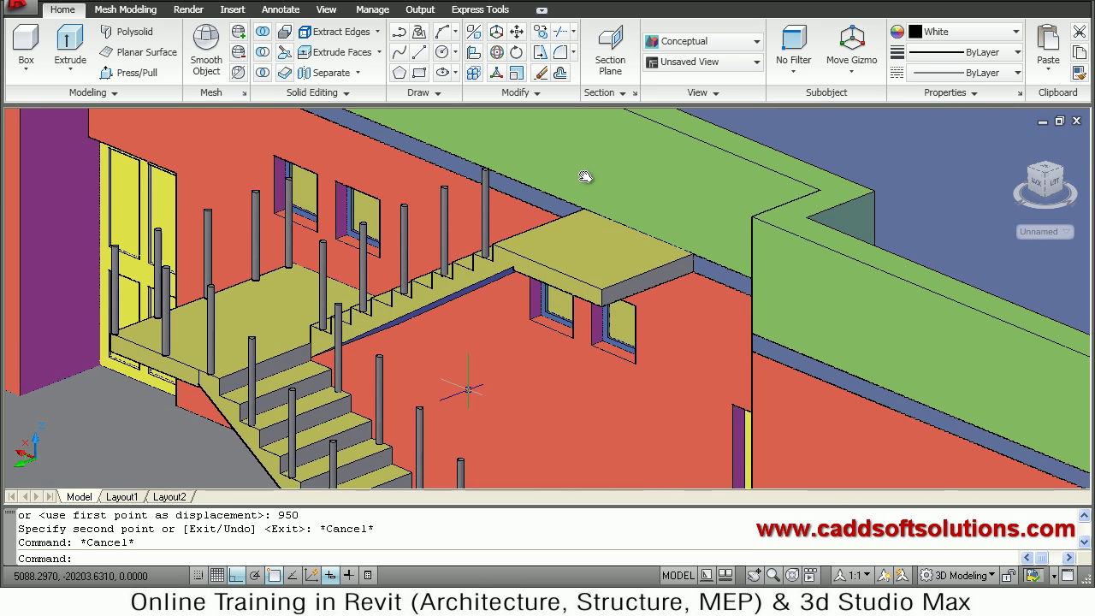
scroll(601, 261, up, 2)
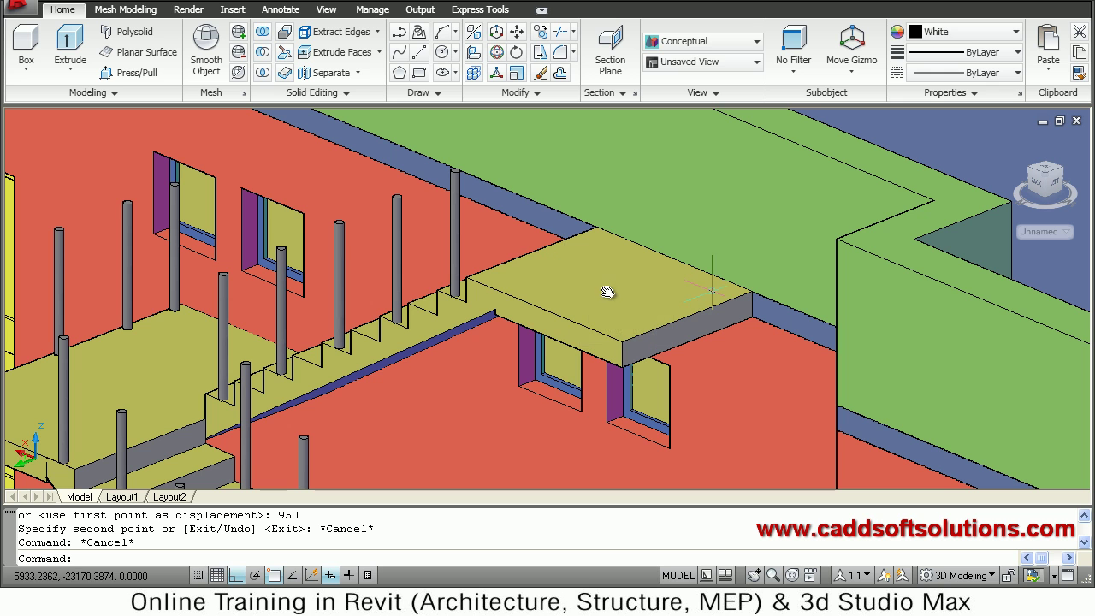
Step: Restart COPY with the post at the flight's top step selected, zooming in on its base
text(co)
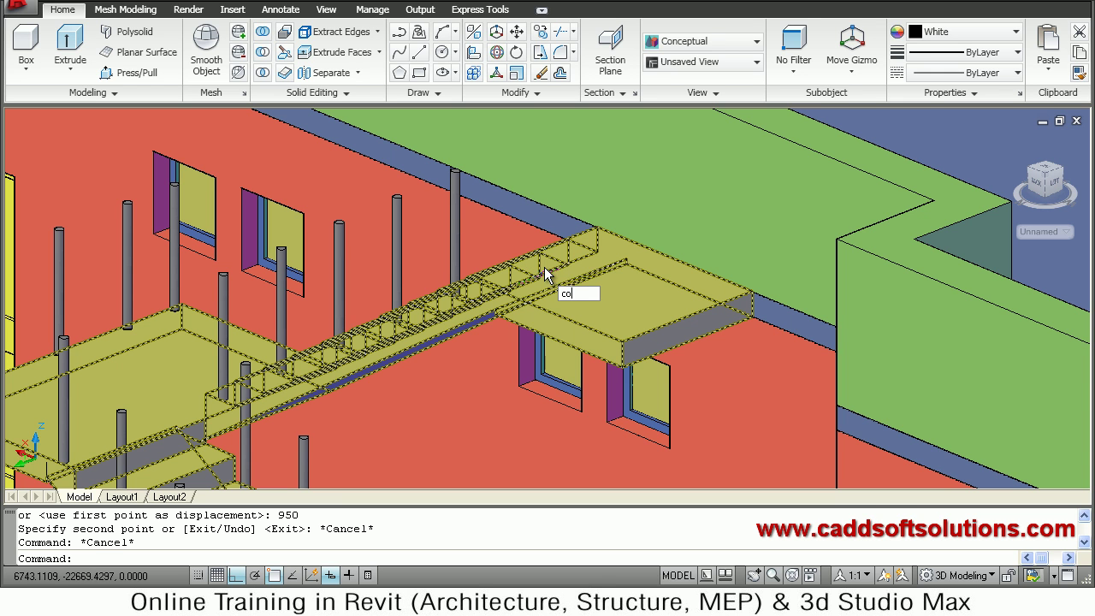
key(Return)
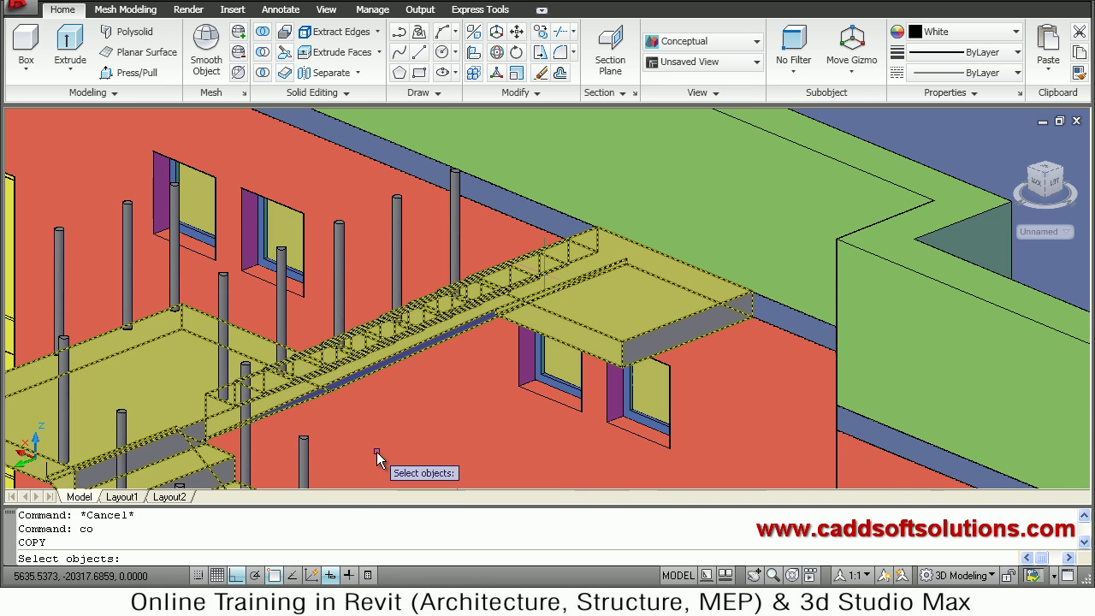
key(Escape)
key(Escape)
key(Escape)
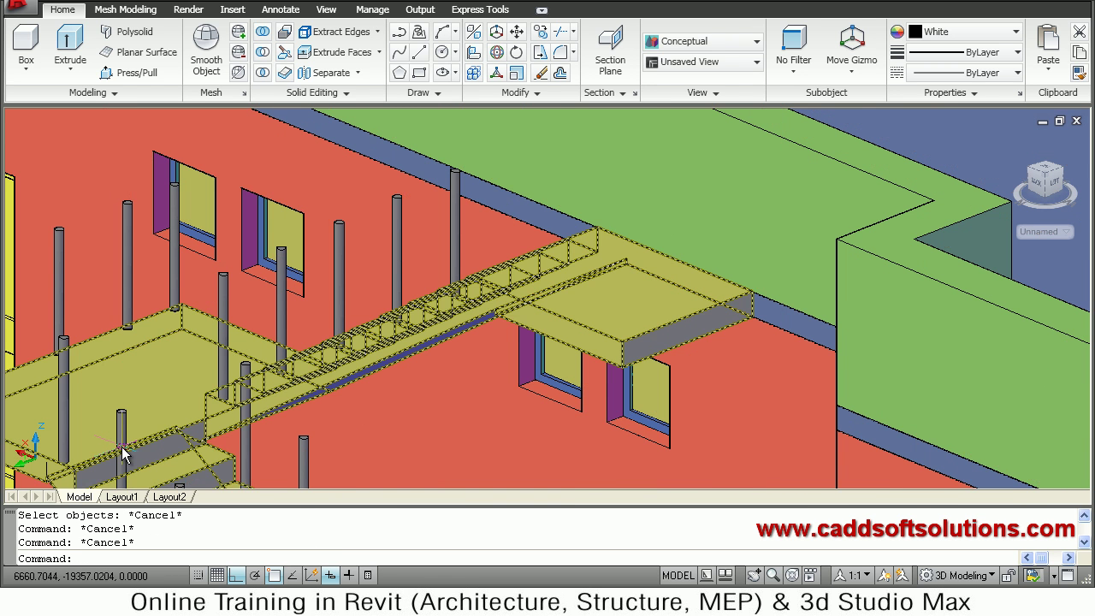
mouse_move(122, 441)
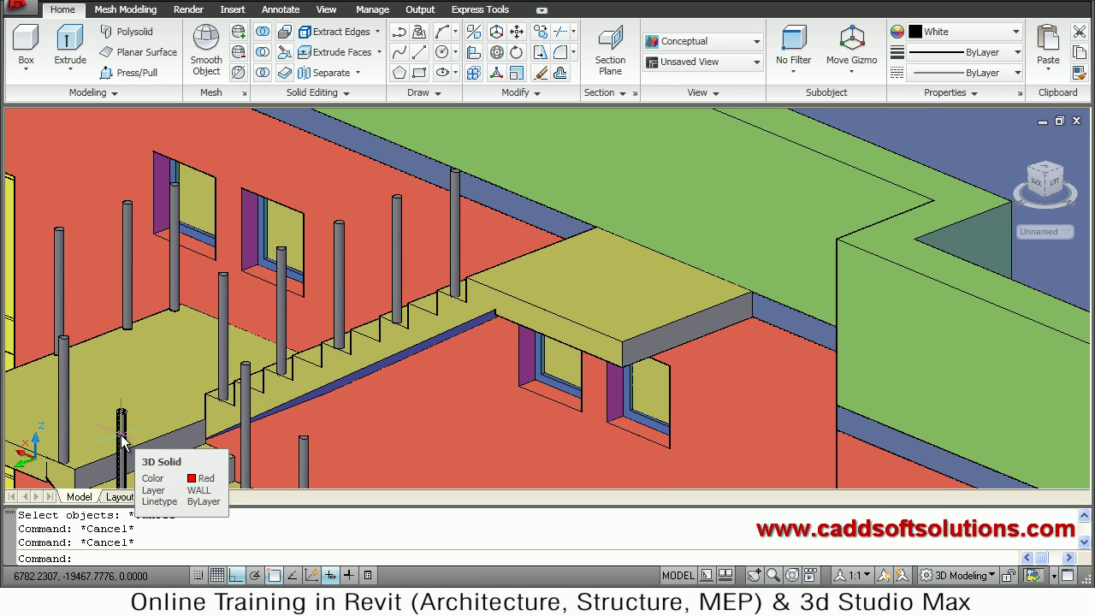
text(co)
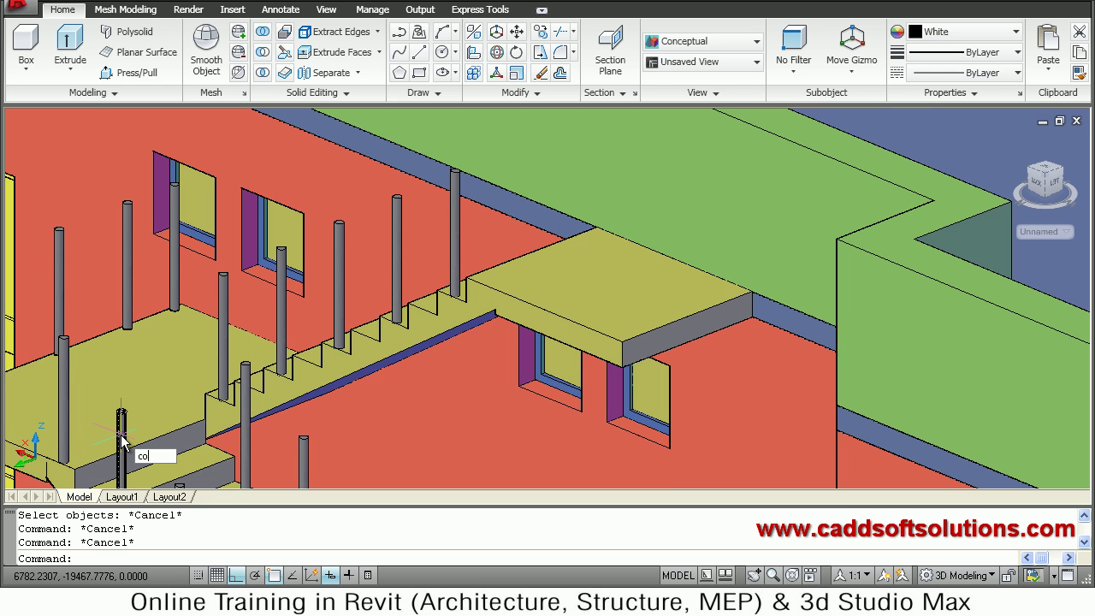
key(Return)
click(454, 244)
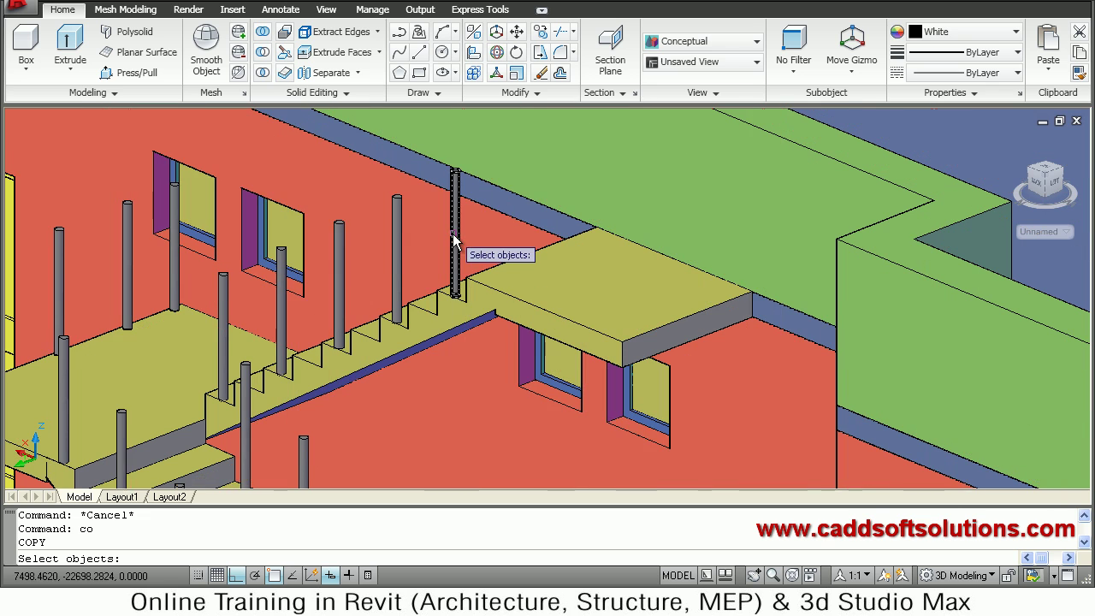
key(Return)
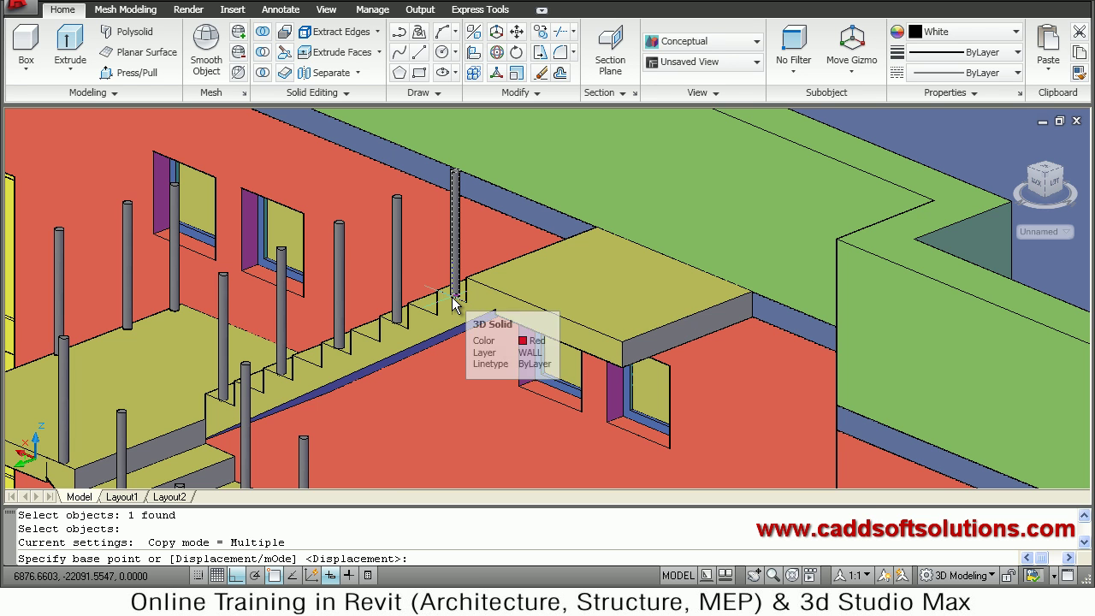
scroll(448, 301, up, 2)
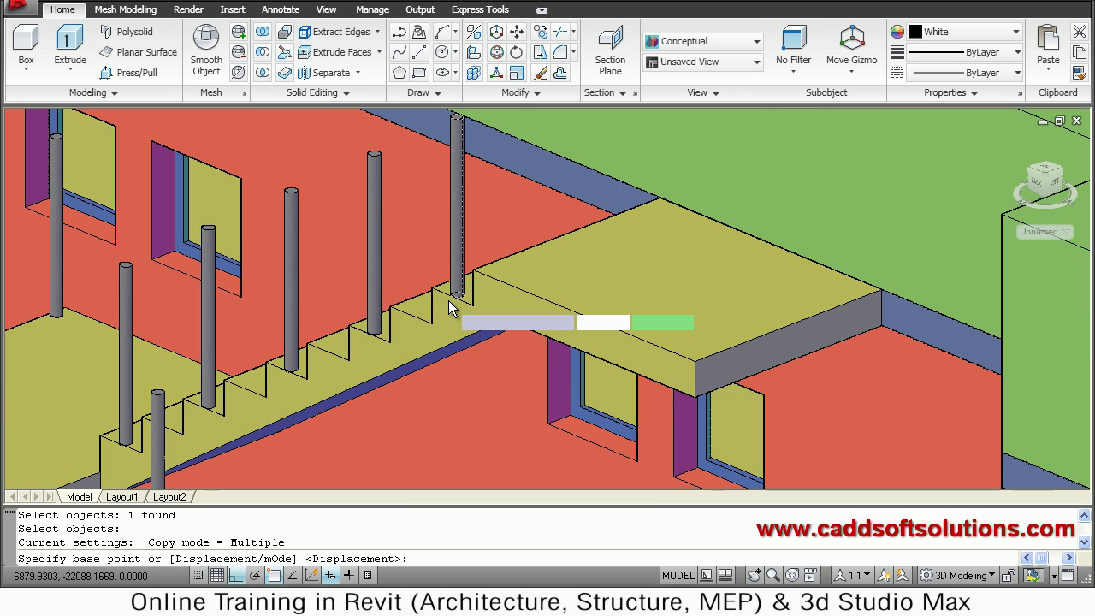
scroll(451, 315, up, 2)
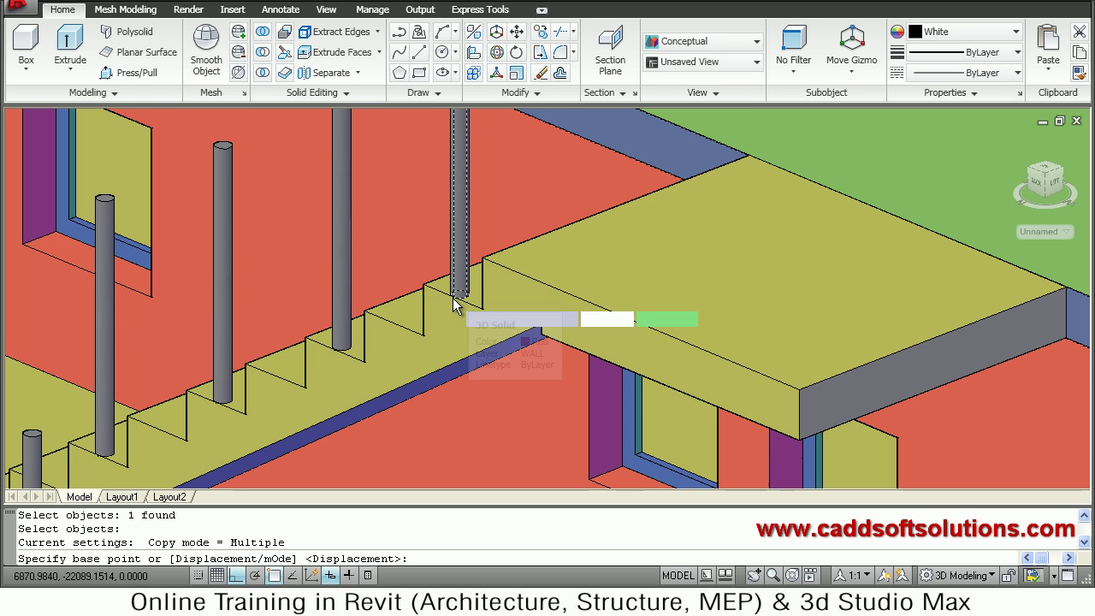
scroll(452, 298, up, 2)
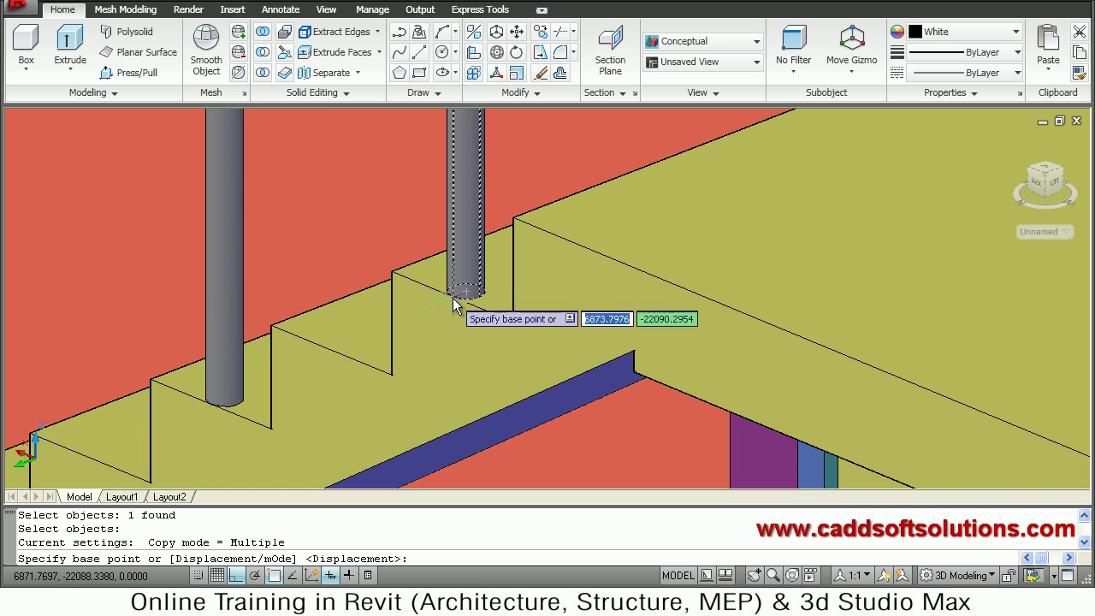
scroll(455, 301, up, 4)
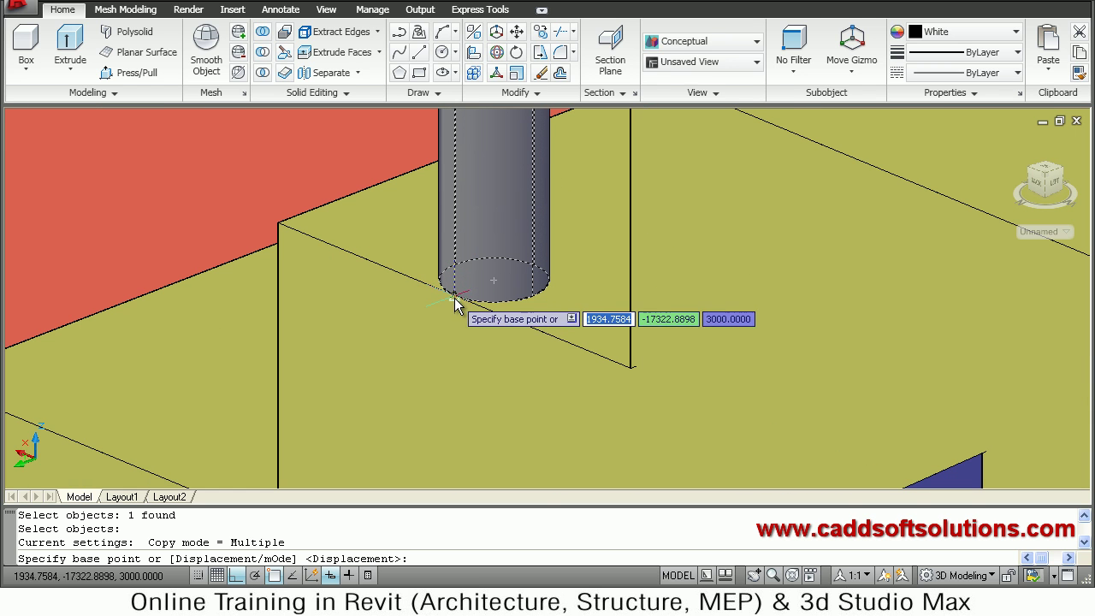
Step: Copy the top-step post from its base centre onto the landing slab with Ortho off
click(452, 298)
scroll(415, 297, down, 2)
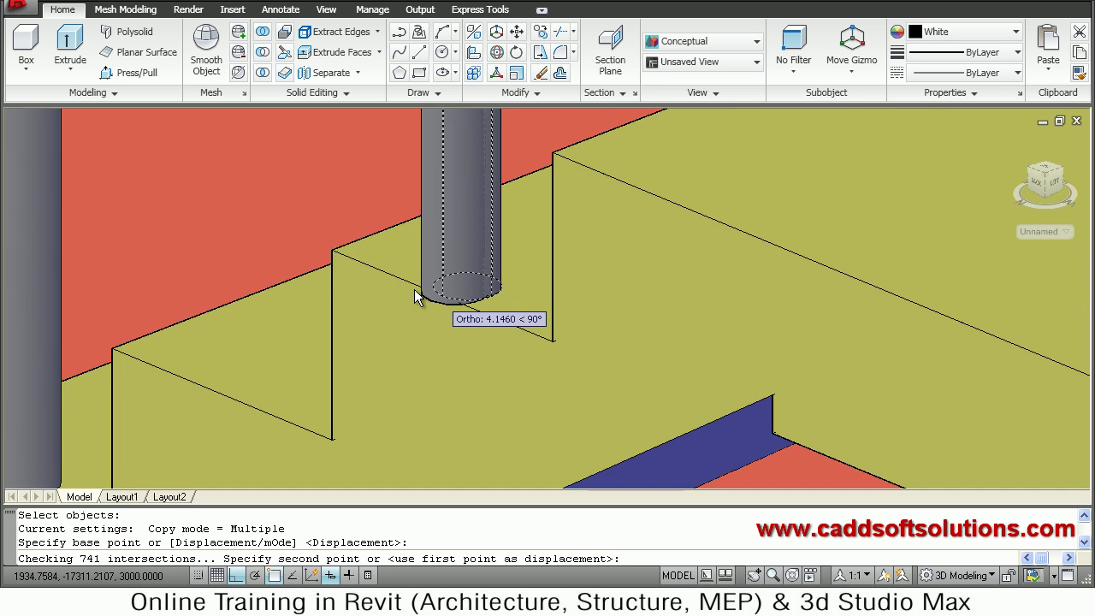
scroll(414, 296, down, 2)
scroll(416, 293, down, 2)
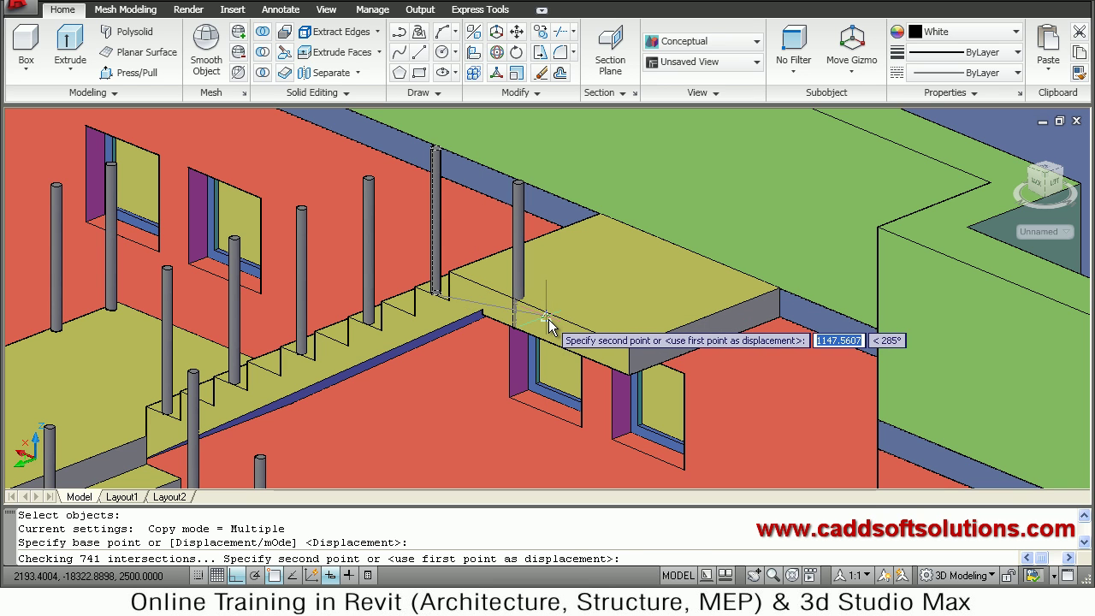
key(F8)
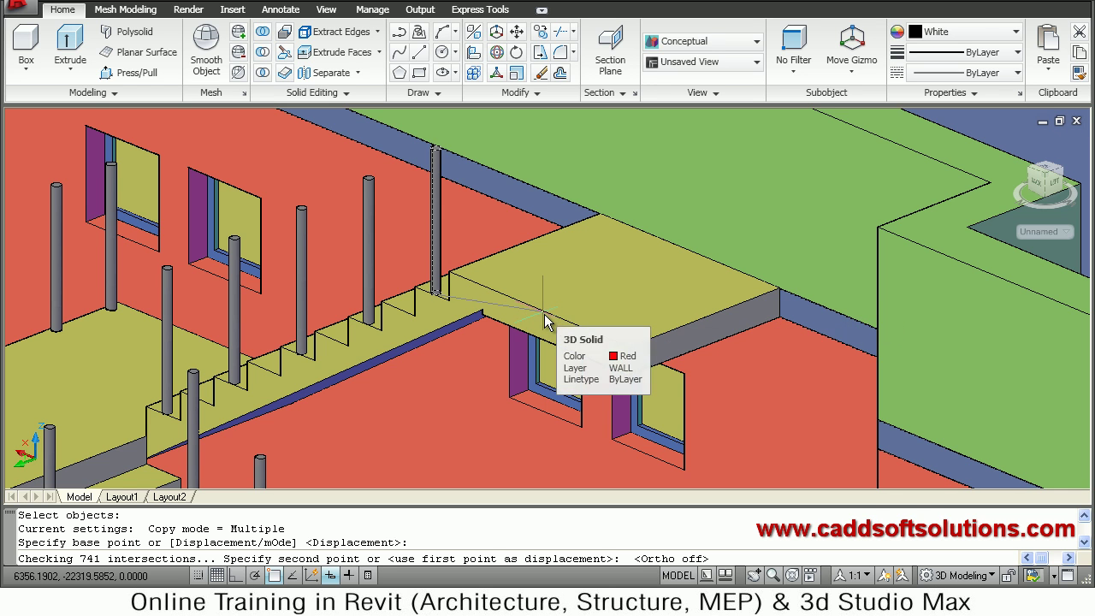
scroll(672, 364, up, 2)
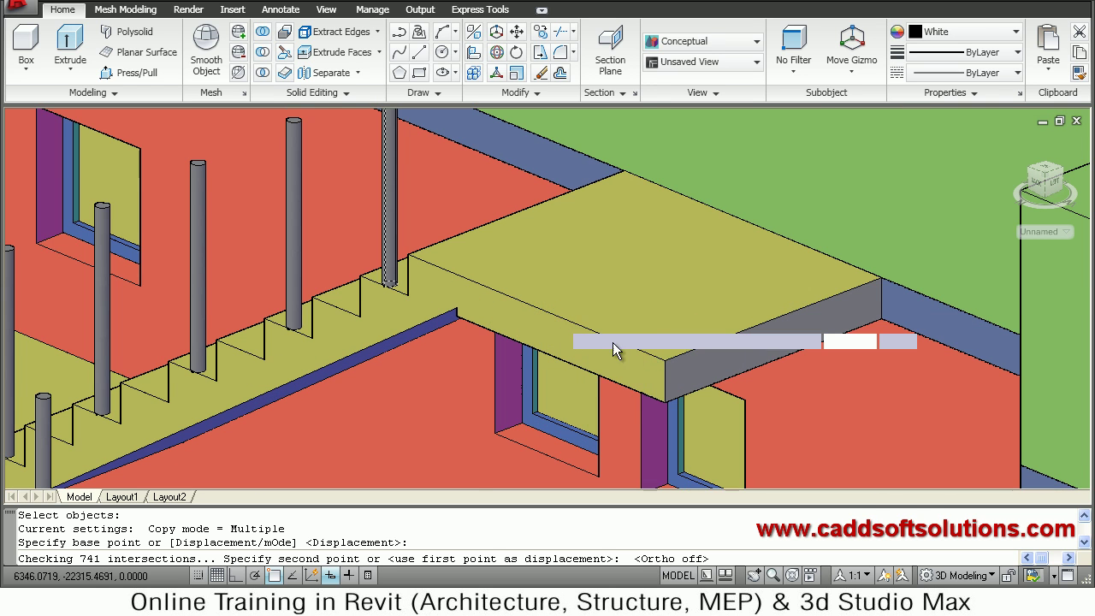
scroll(599, 335, up, 2)
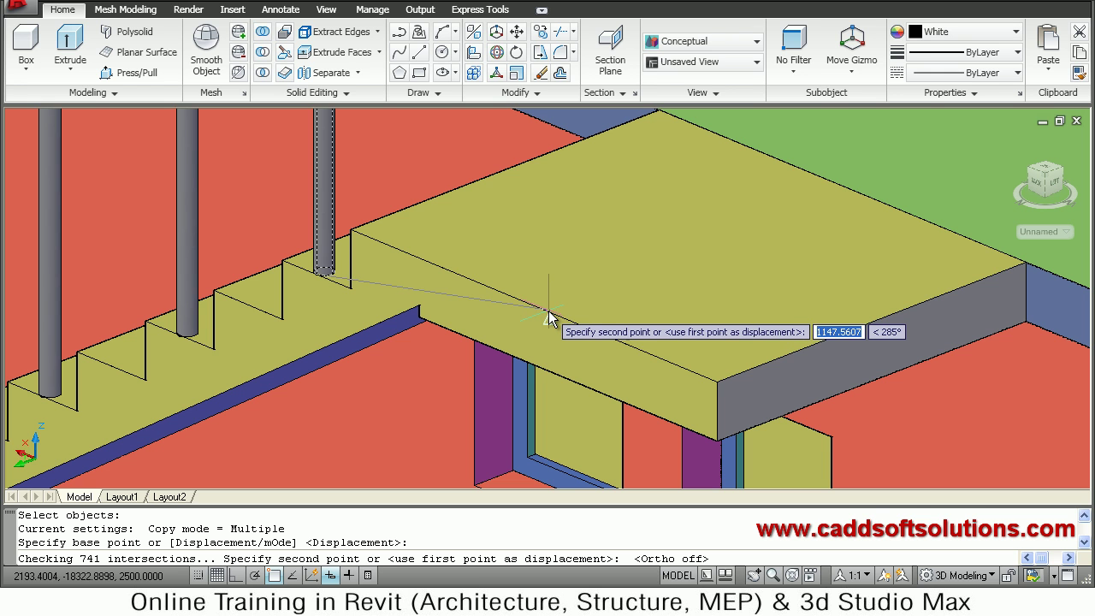
shift+middle_drag(583, 337, 559, 315)
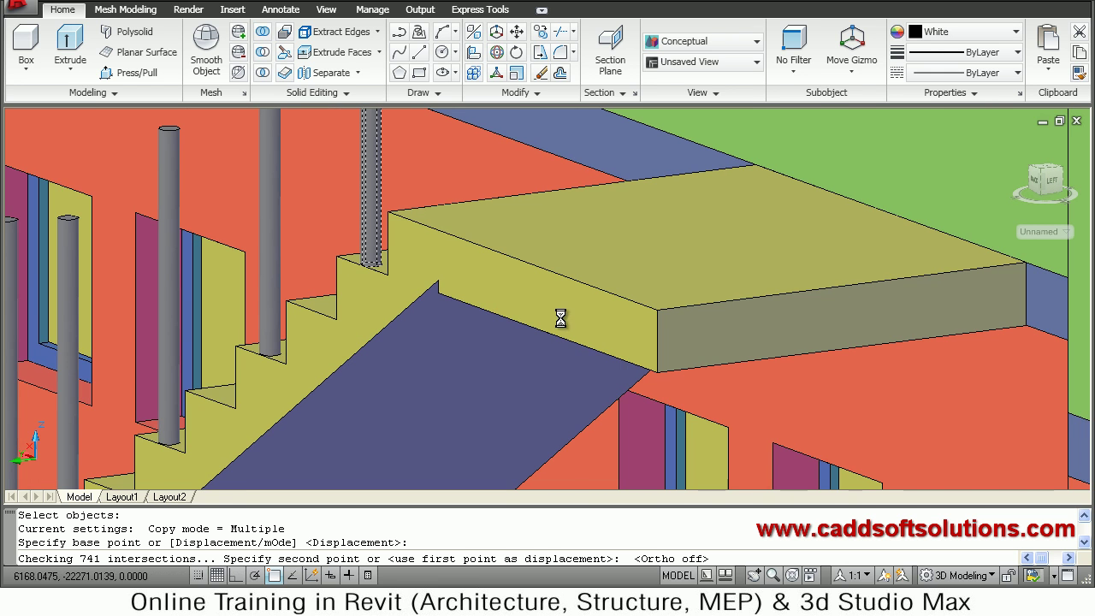
click(531, 265)
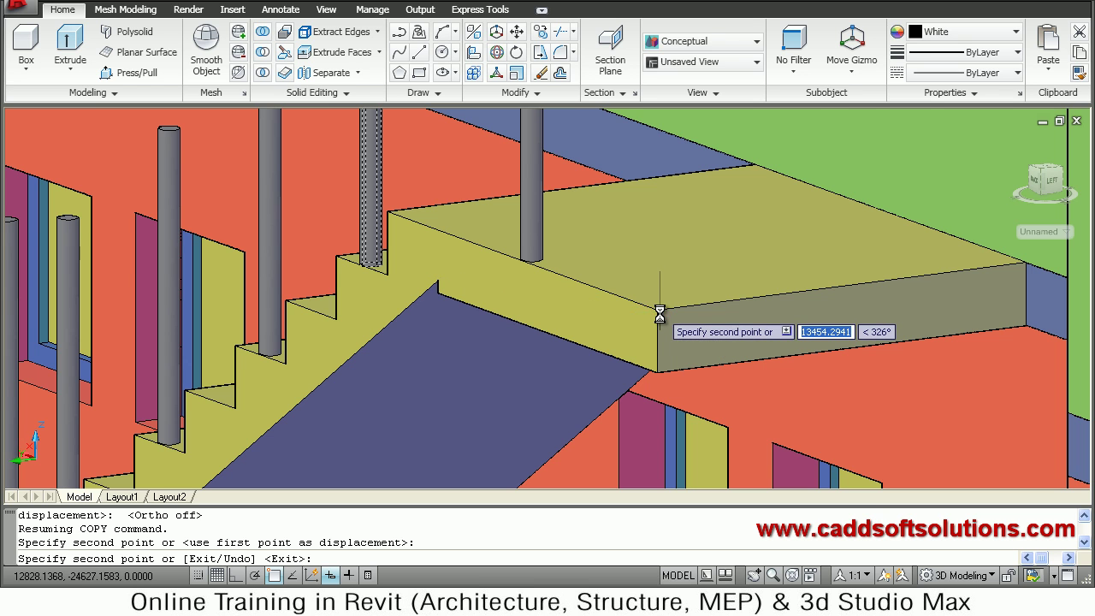
scroll(660, 319, up, 3)
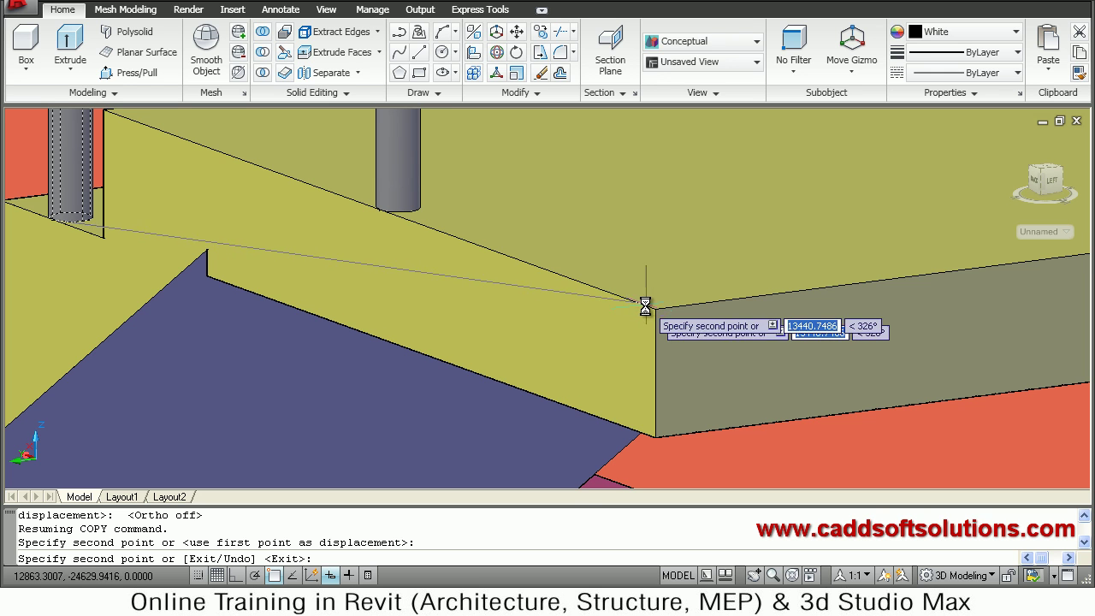
scroll(641, 307, down, 2)
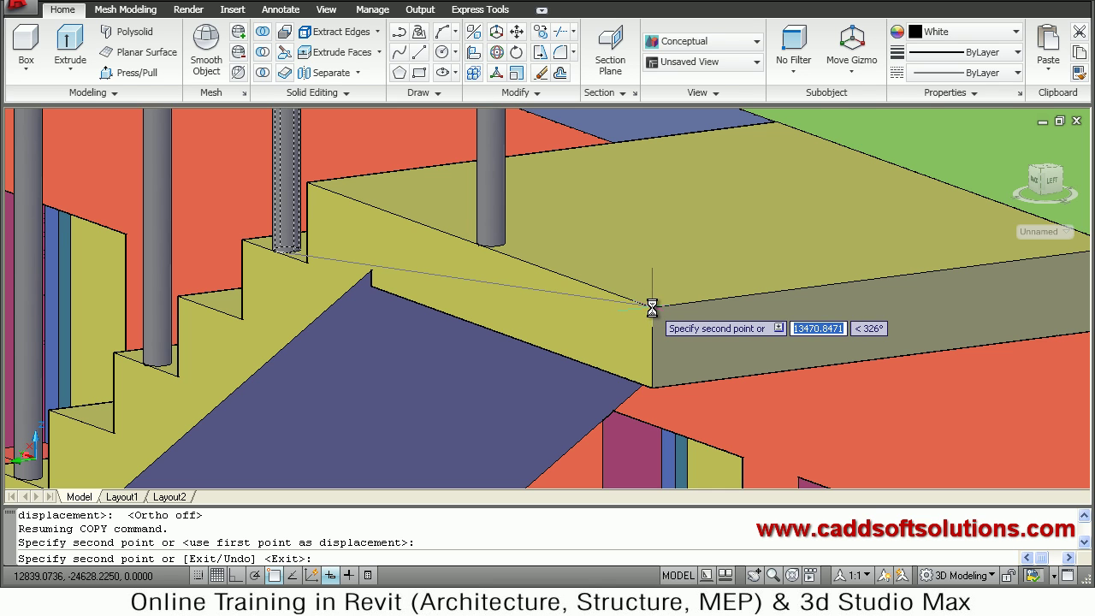
key(Escape)
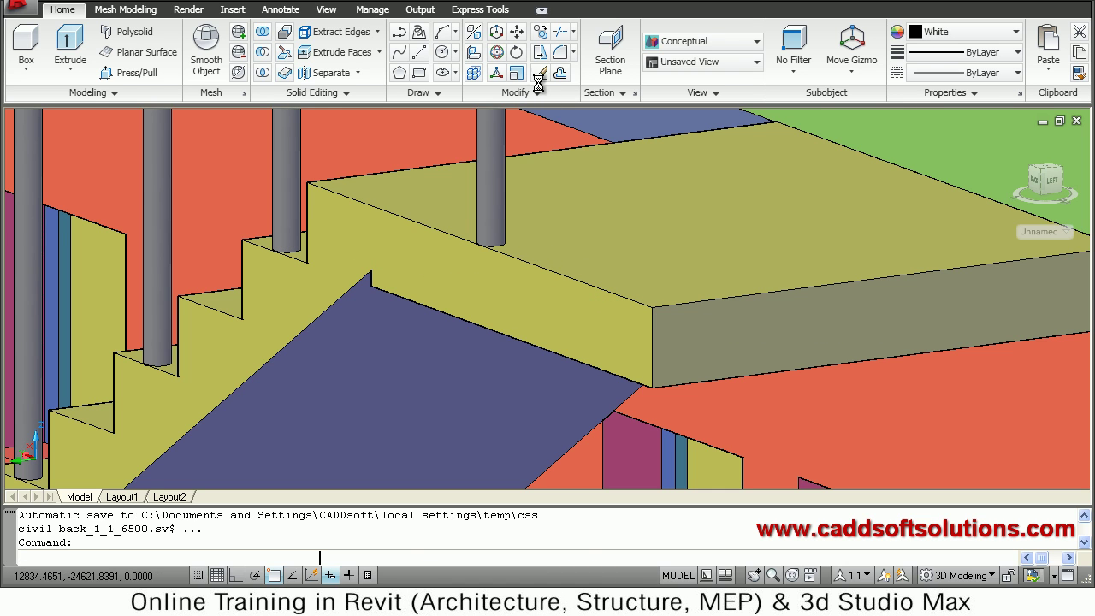
Step: Copy the landing post 450 units along the landing with Ortho on and Osnap off
text(co)
key(Return)
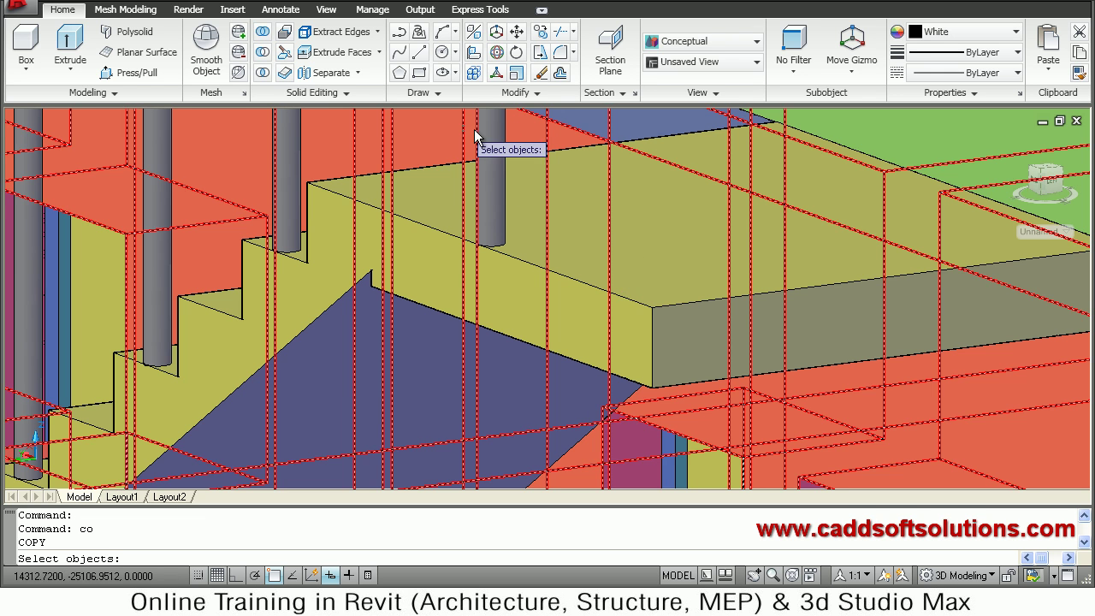
click(493, 149)
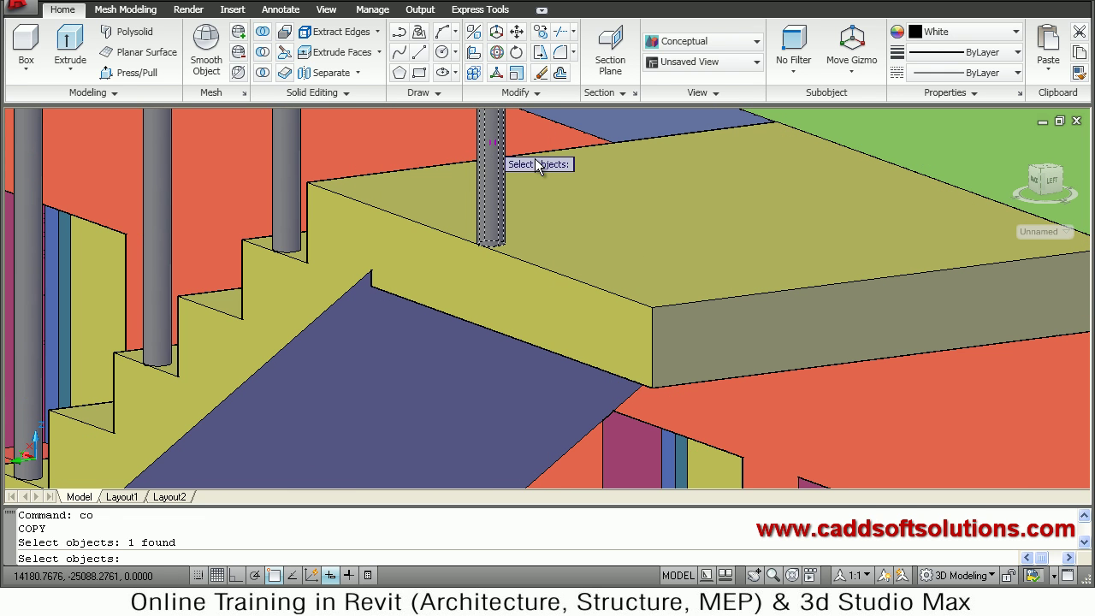
key(Return)
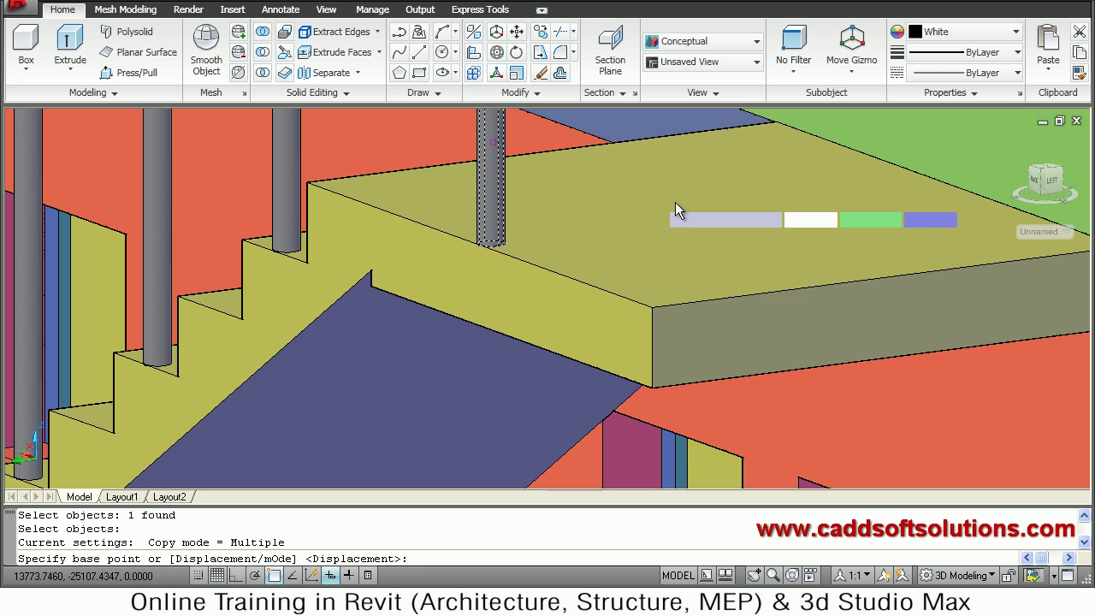
click(712, 181)
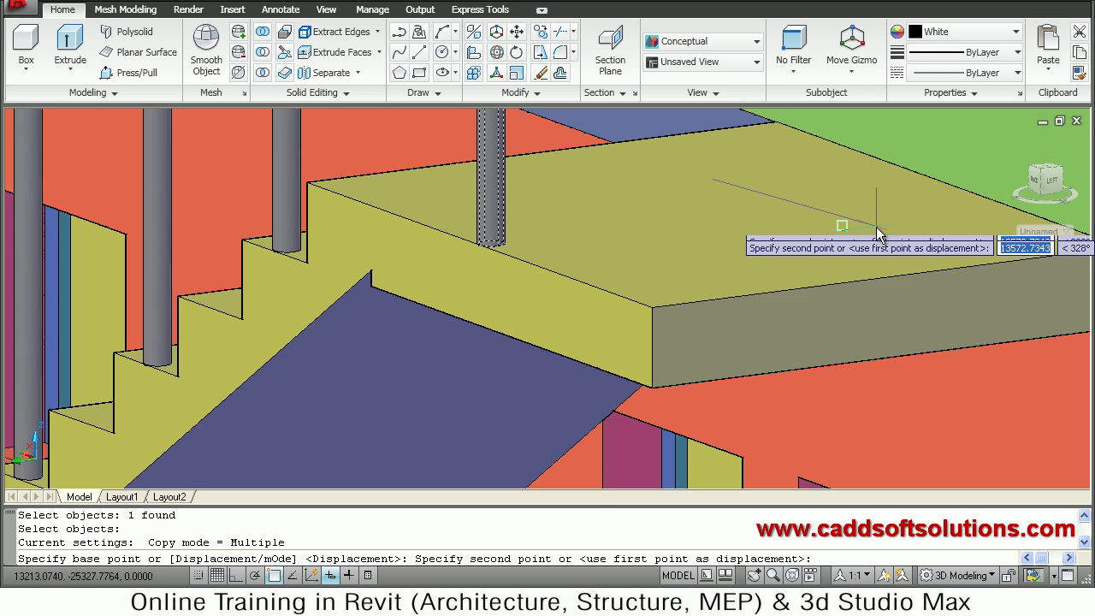
key(F8)
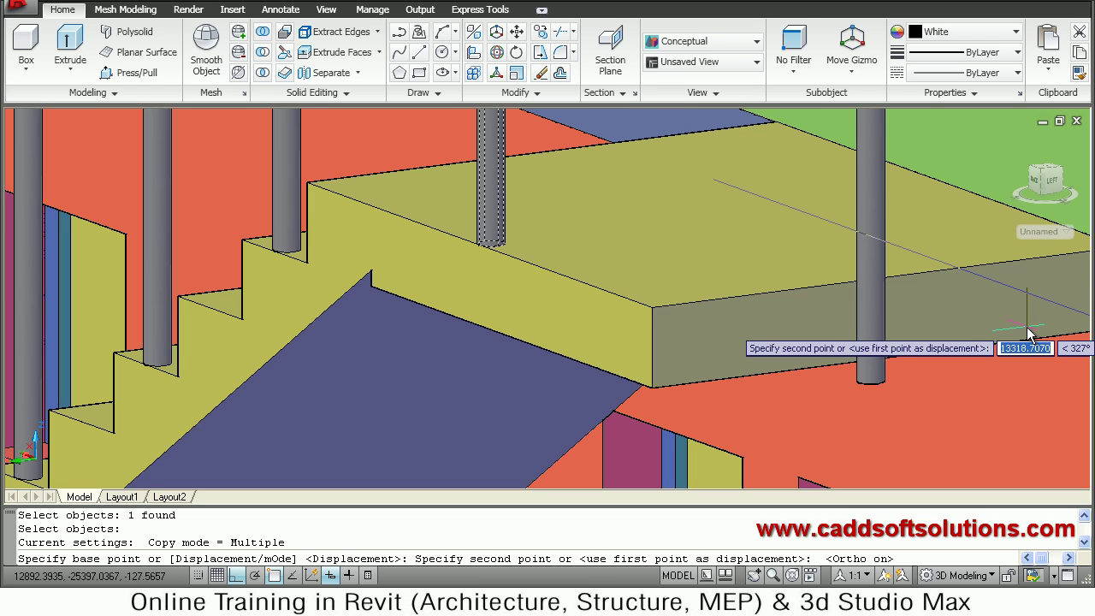
key(F3)
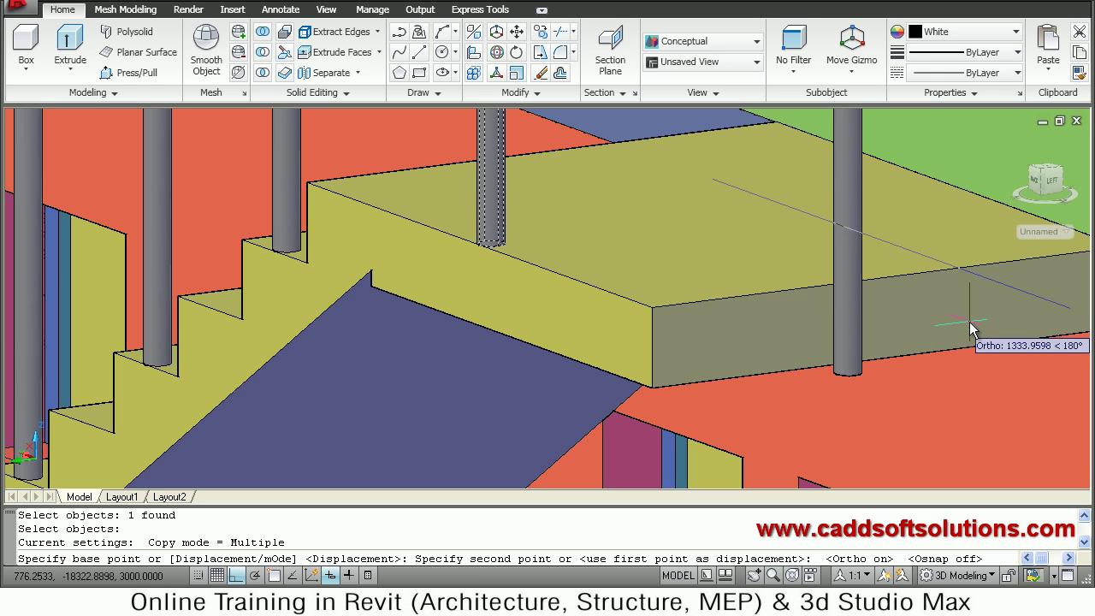
text(450)
key(Return)
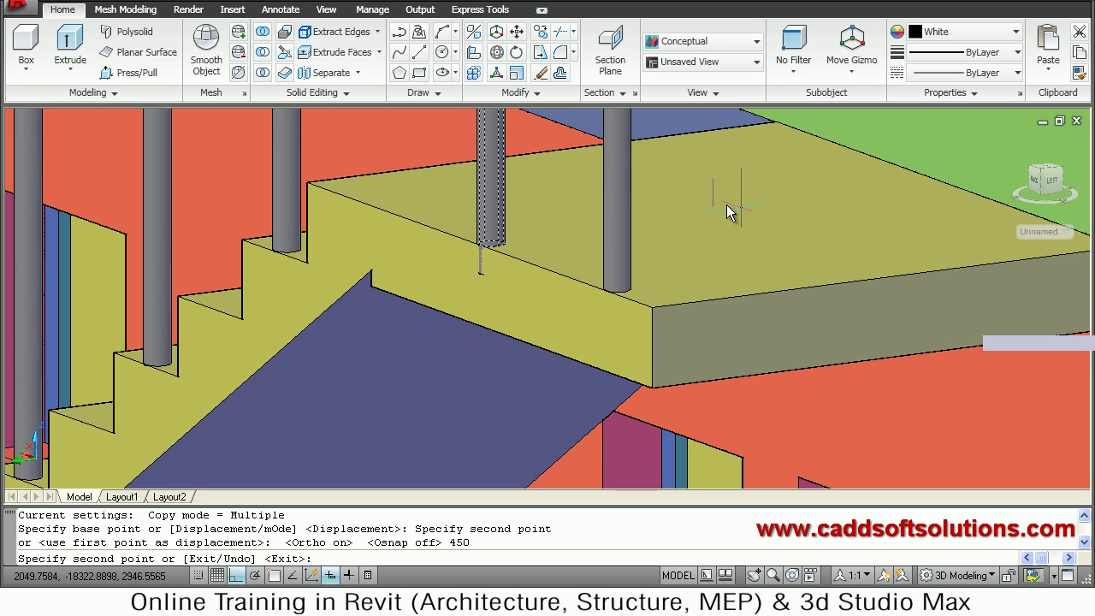
key(Escape)
scroll(501, 317, down, 4)
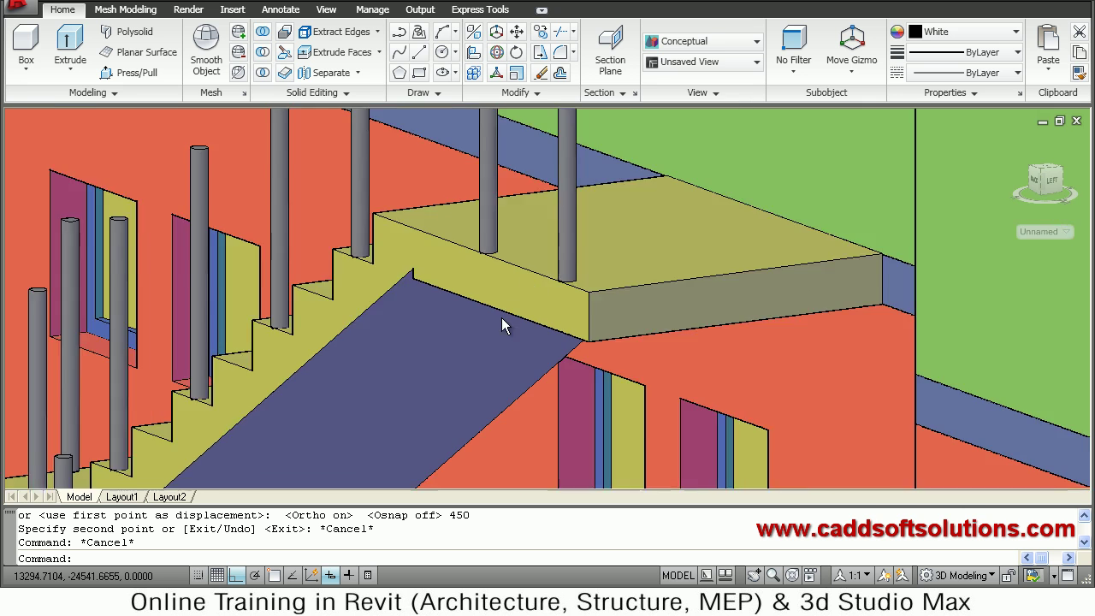
Step: Move the landing post 200 units from its base point
scroll(442, 361, up, 2)
middle_drag(442, 362, 440, 366)
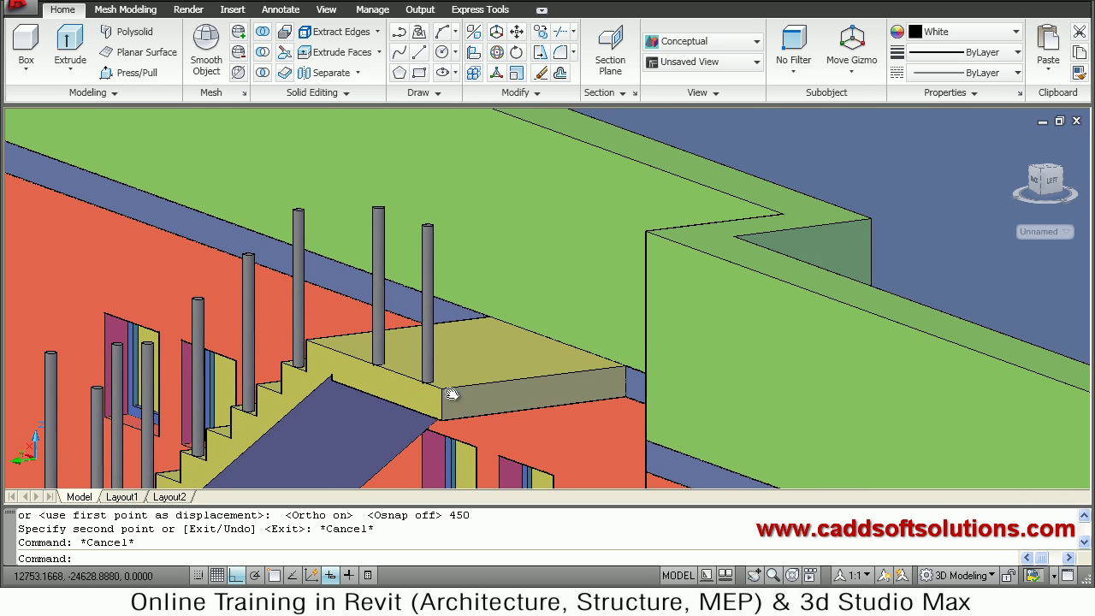
scroll(451, 381, up, 5)
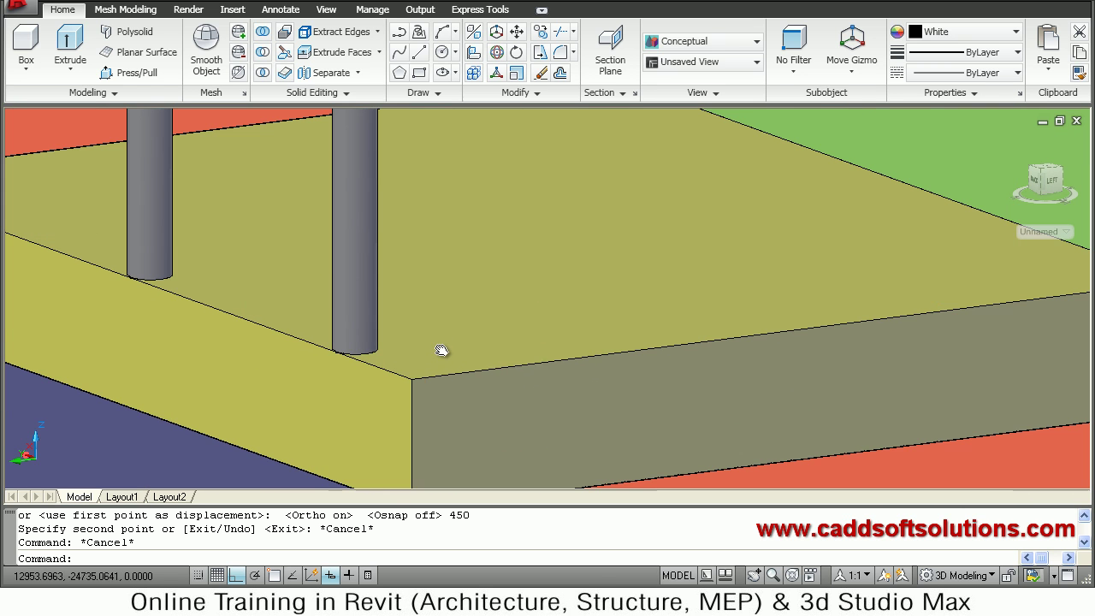
text(m)
key(Return)
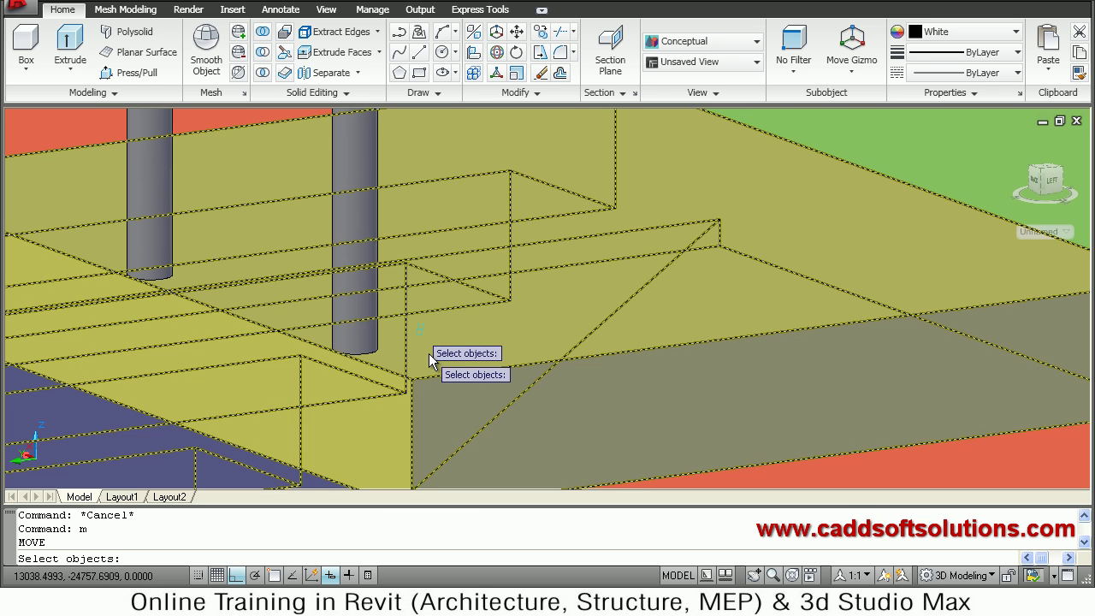
click(353, 229)
key(Return)
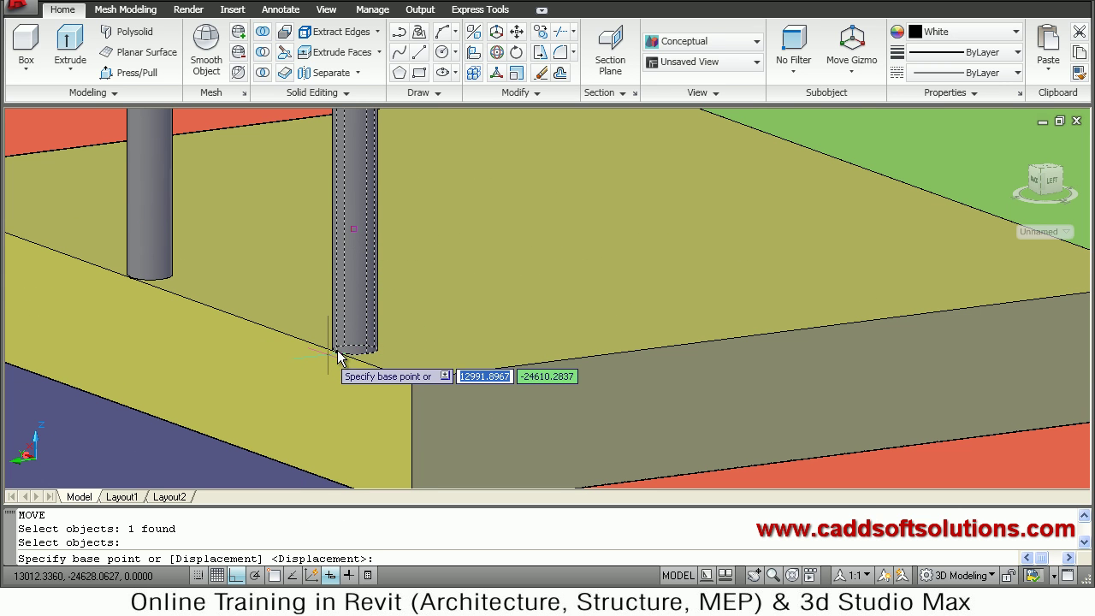
click(462, 248)
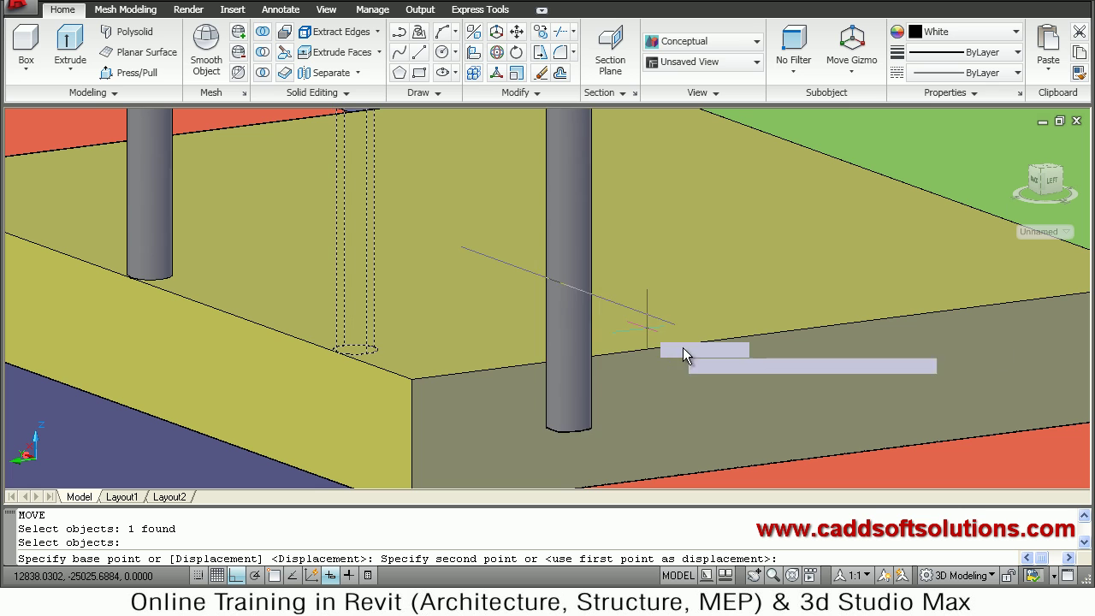
text(200)
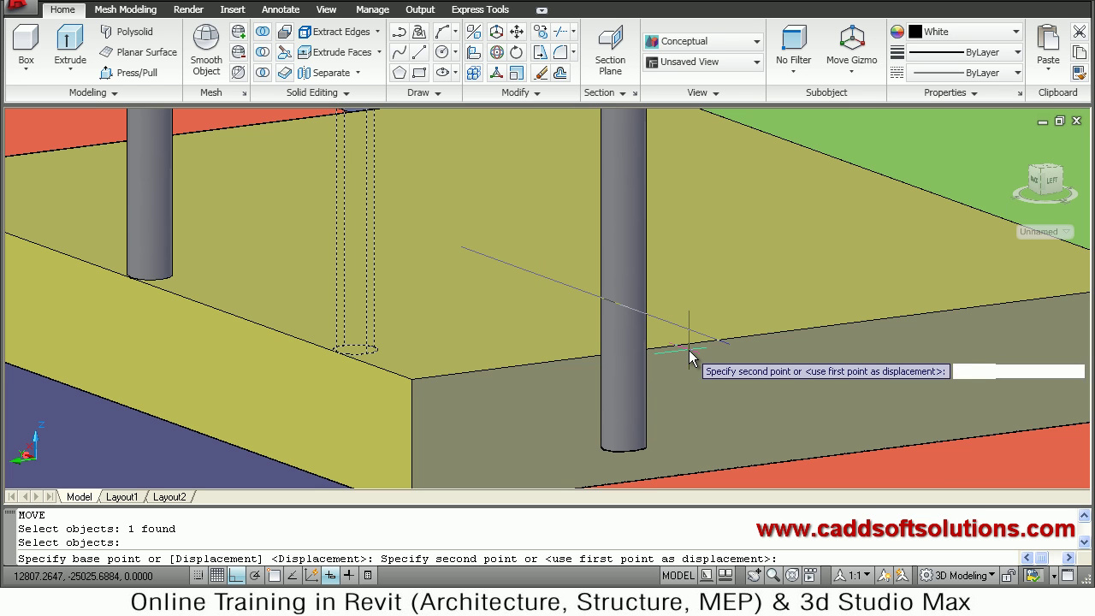
key(Return)
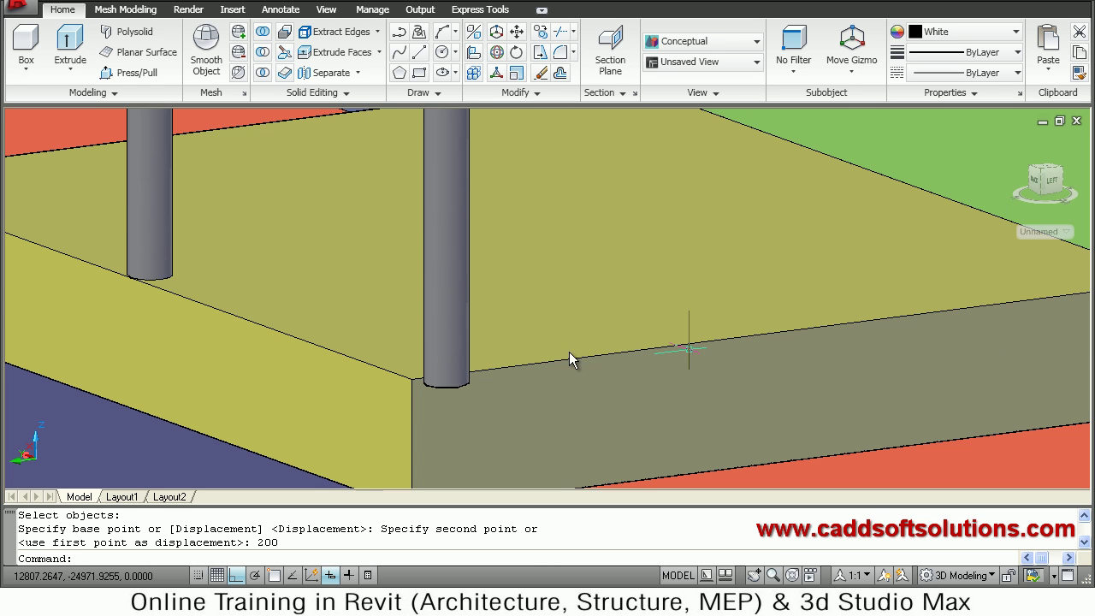
Step: Move the post near the landing edge a further 50 units
text(m)
key(Return)
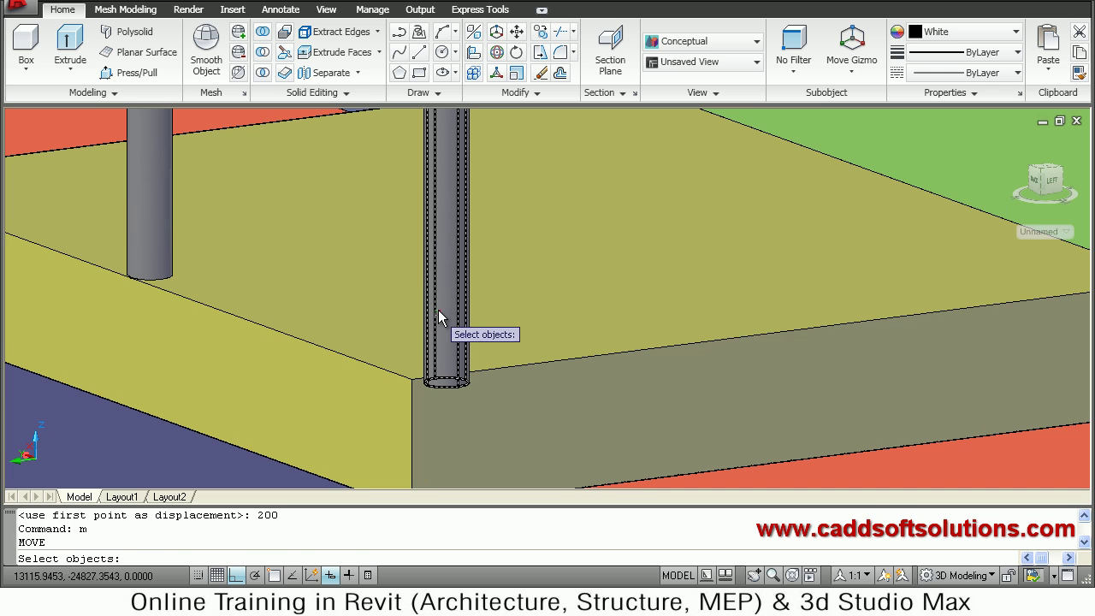
click(440, 305)
key(Return)
click(614, 288)
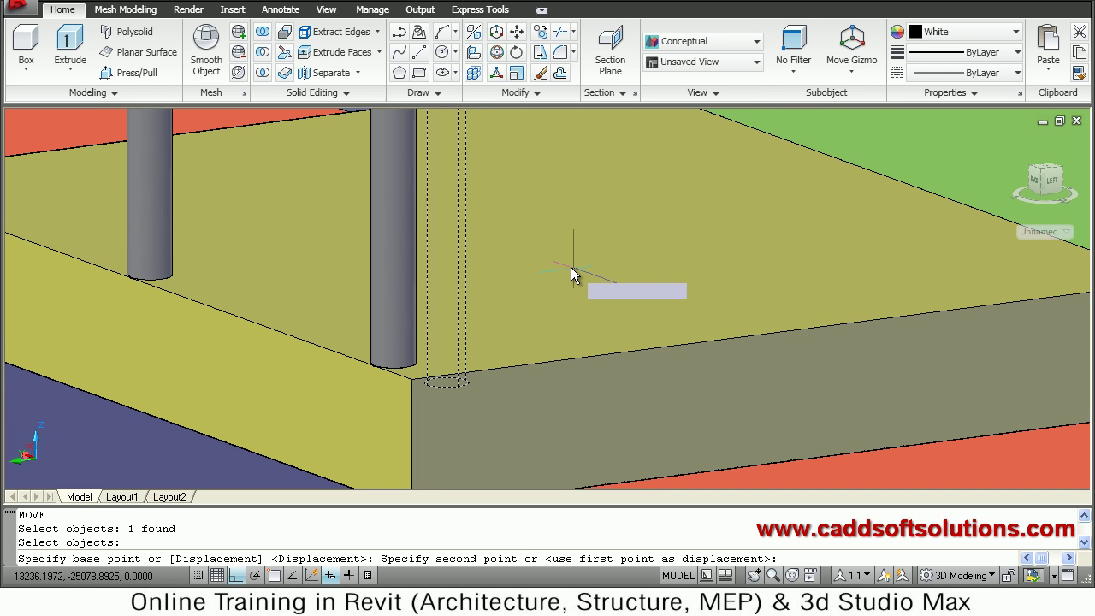
text(50)
key(Return)
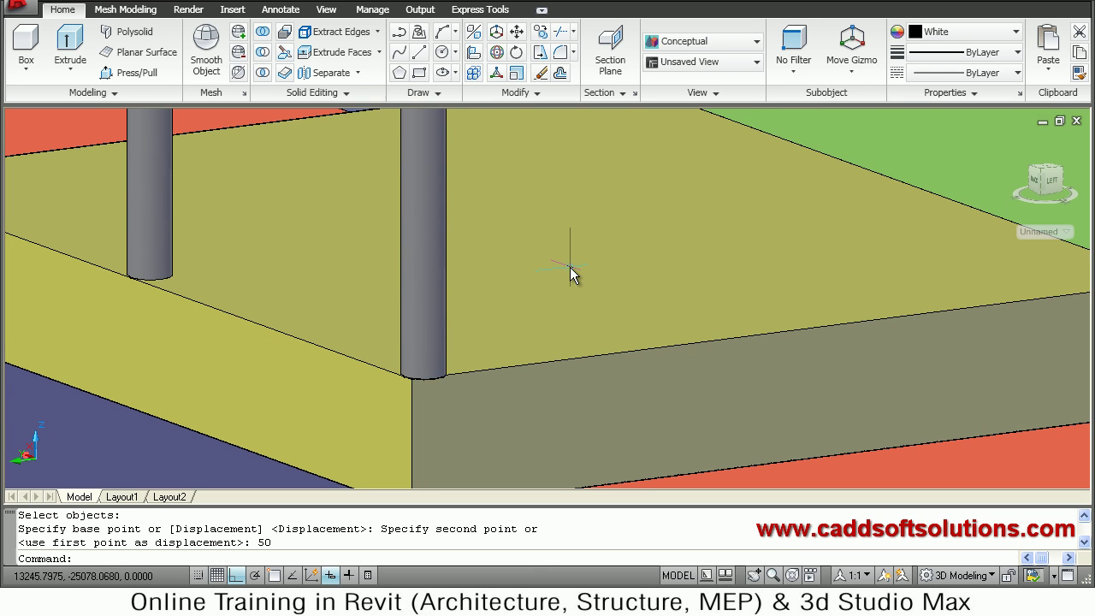
key(Escape)
scroll(593, 254, down, 3)
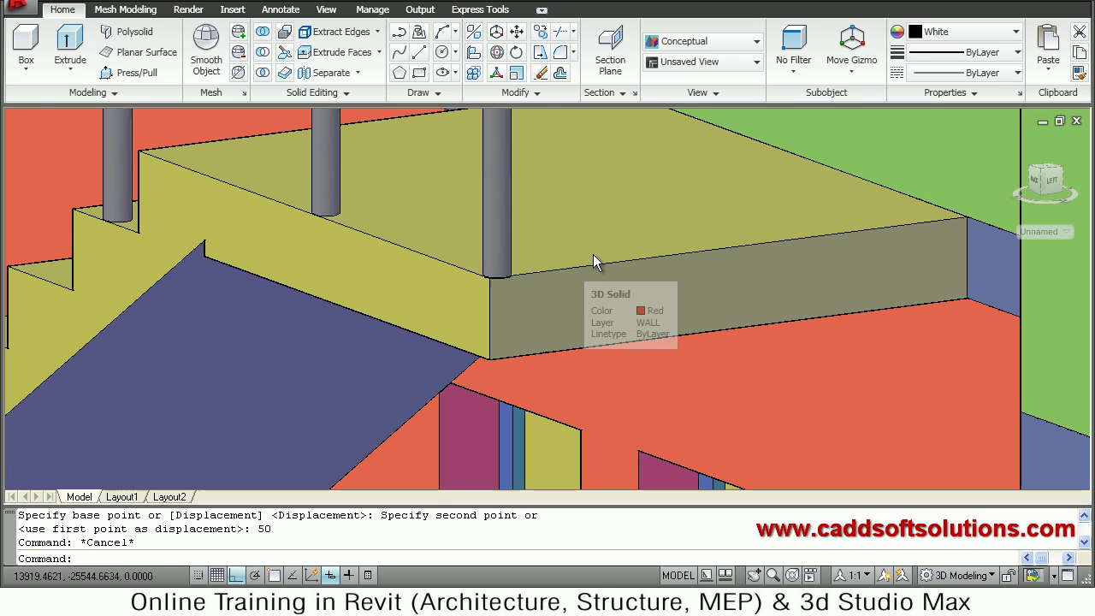
middle_drag(573, 374, 630, 340)
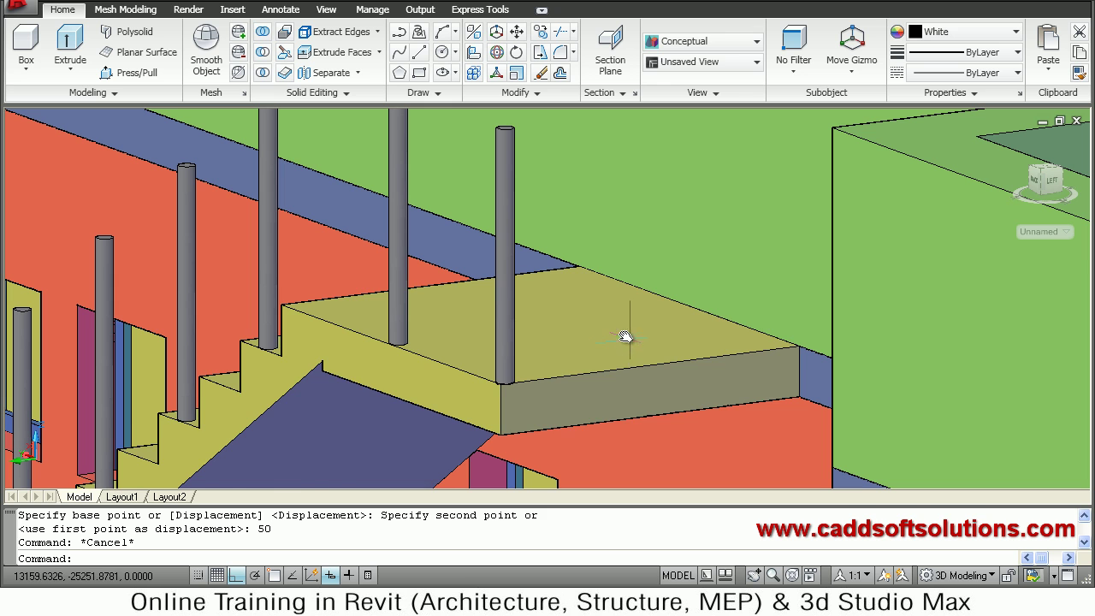
text(co)
key(Return)
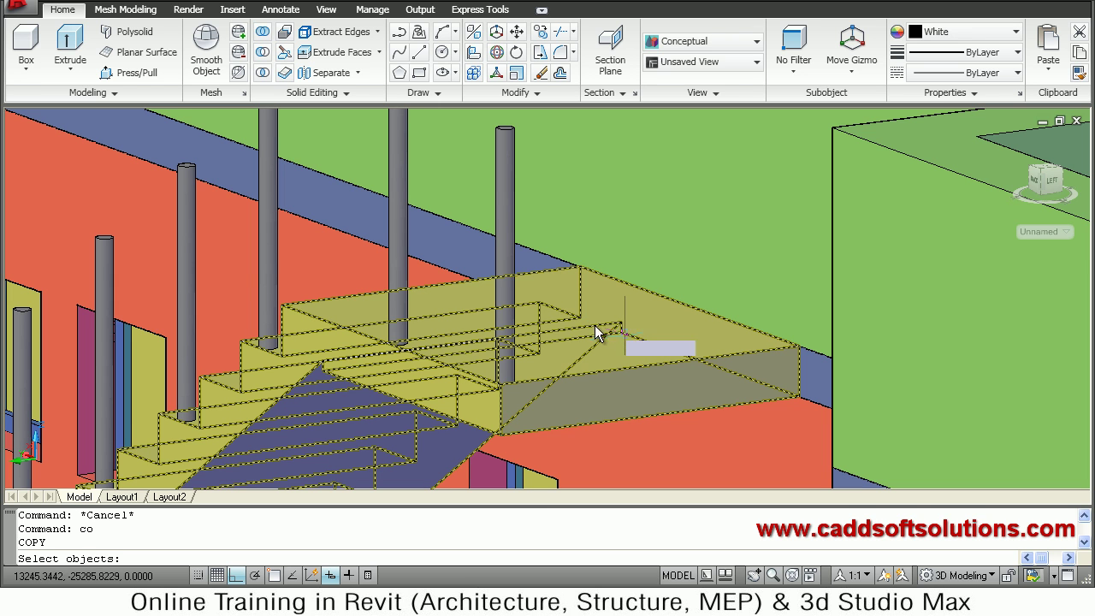
Step: Copy the landing post to three more positions along the landing's outer edge, with Osnap on
click(506, 246)
key(Return)
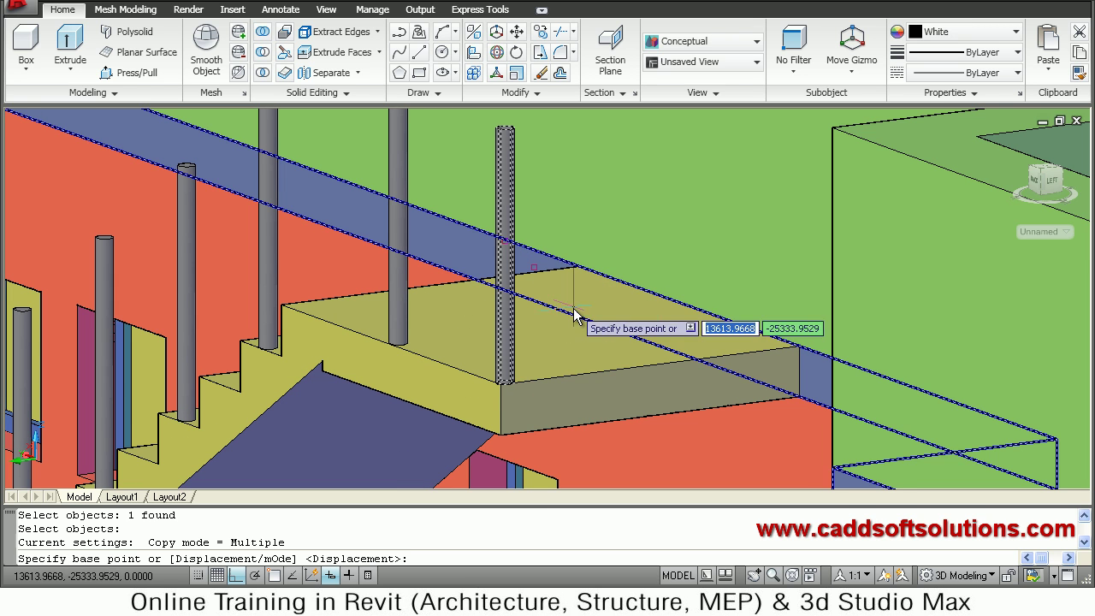
click(617, 223)
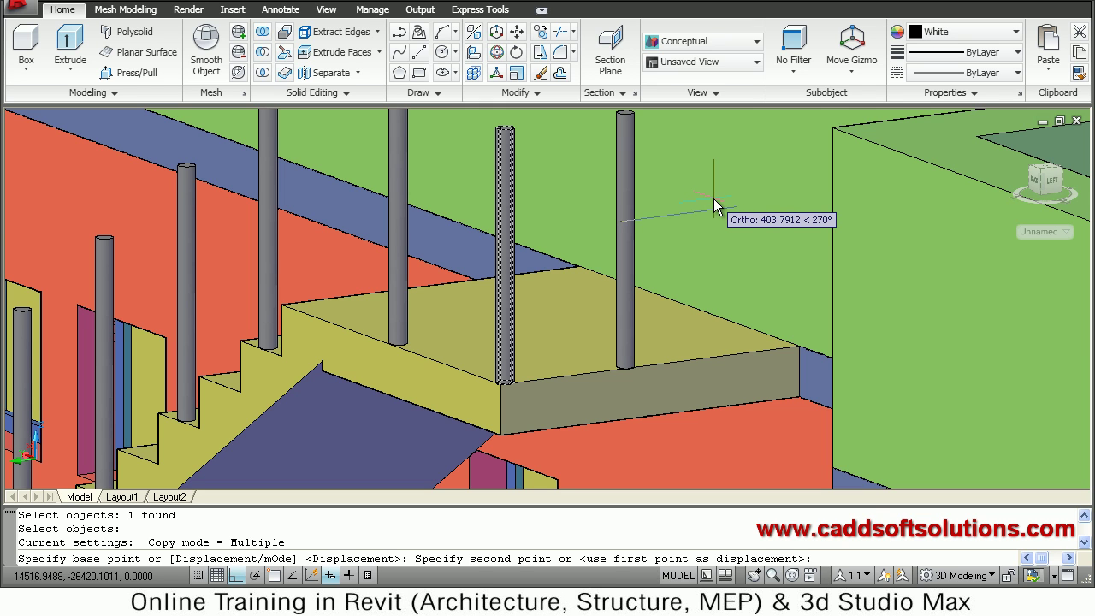
key(F3)
key(F3)
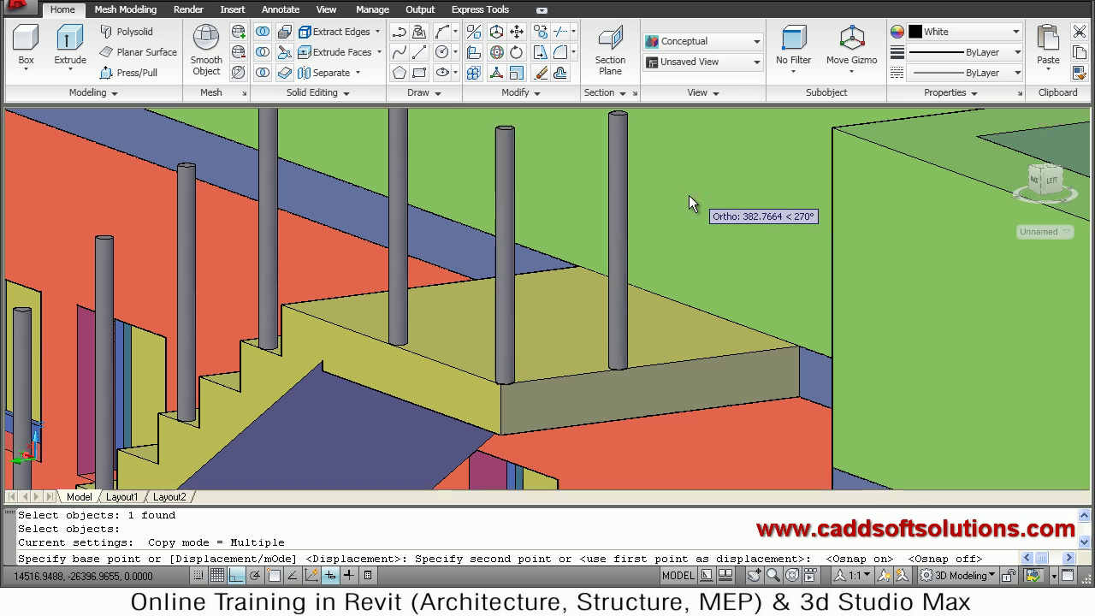
click(689, 195)
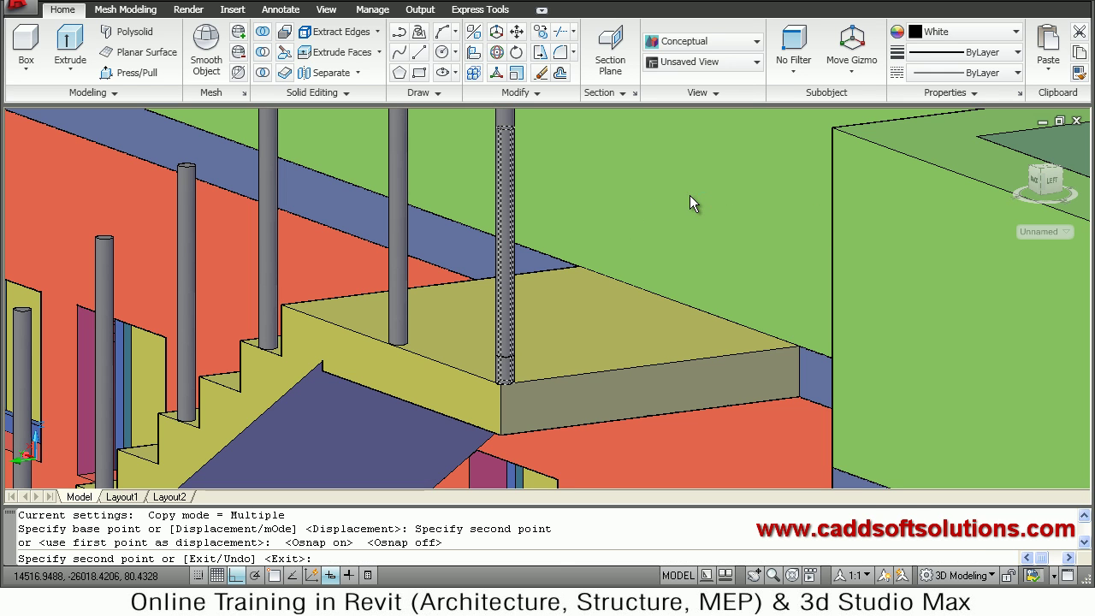
click(761, 212)
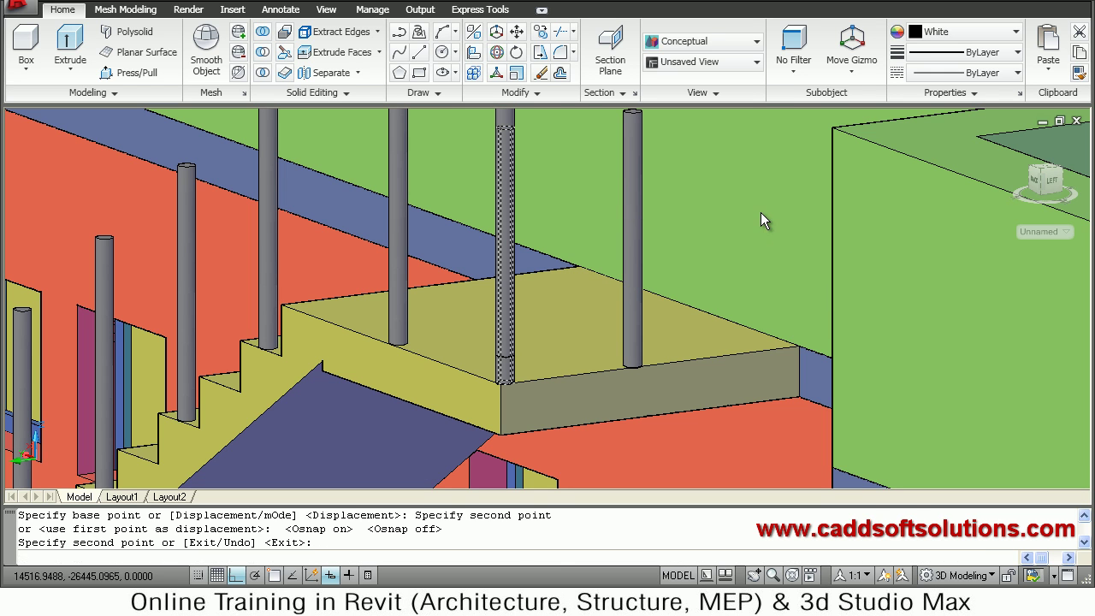
click(854, 184)
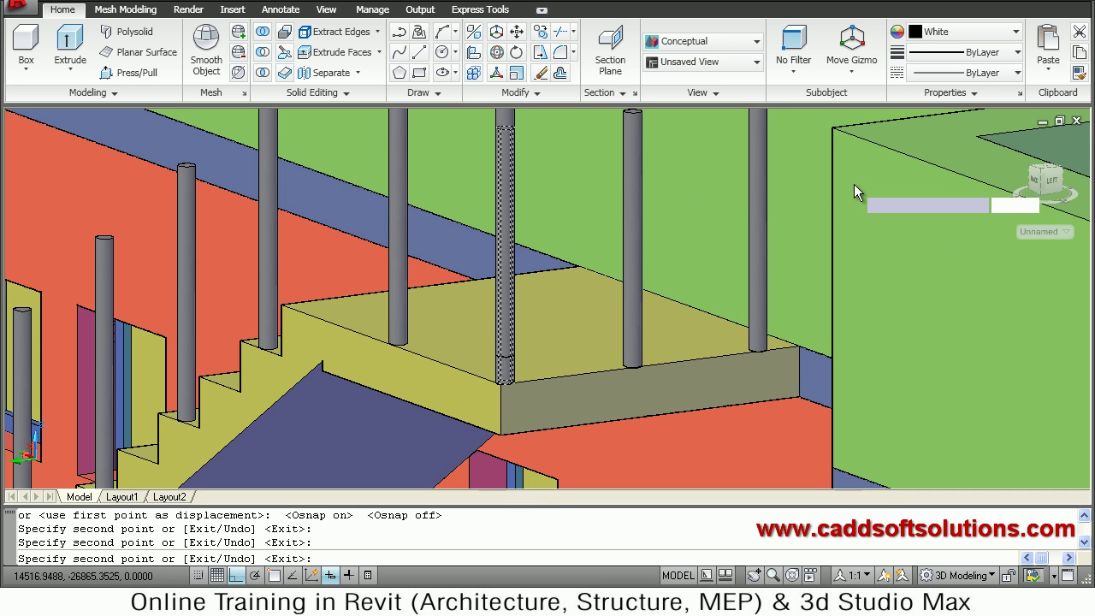
key(Escape)
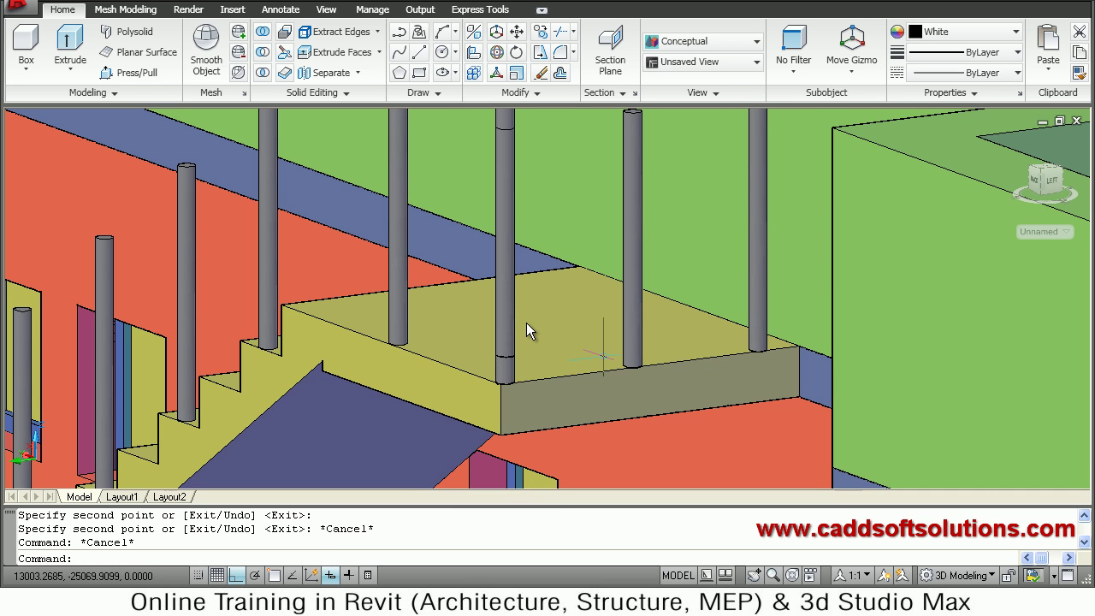
text(e)
key(Return)
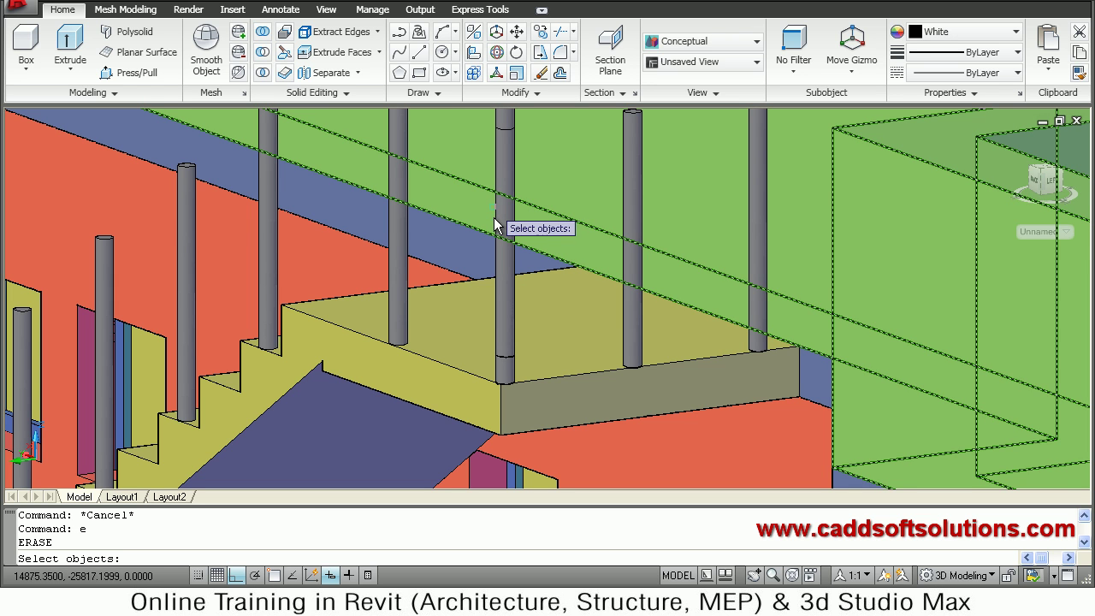
Step: Erase the duplicate post stacked on the landing, then view and select the whole staircase
click(502, 225)
key(Return)
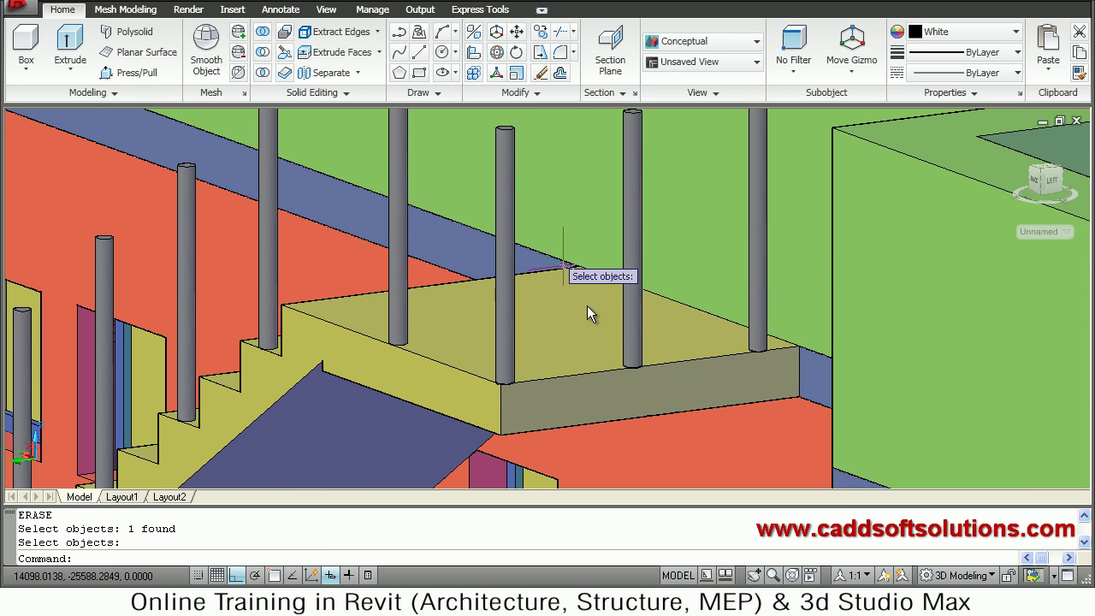
scroll(586, 306, down, 6)
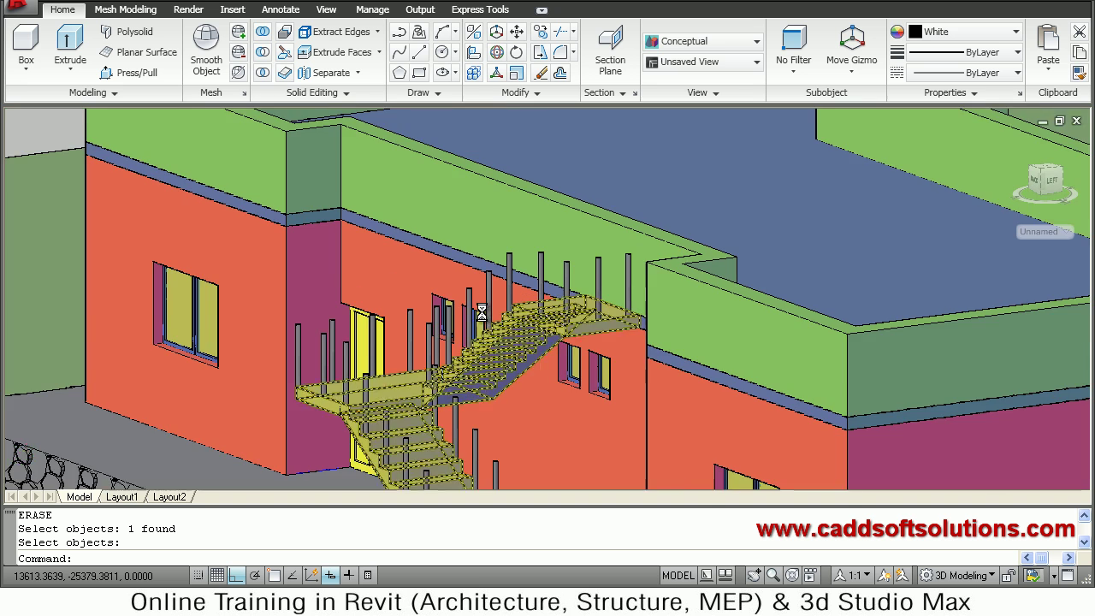
middle_drag(483, 342, 515, 210)
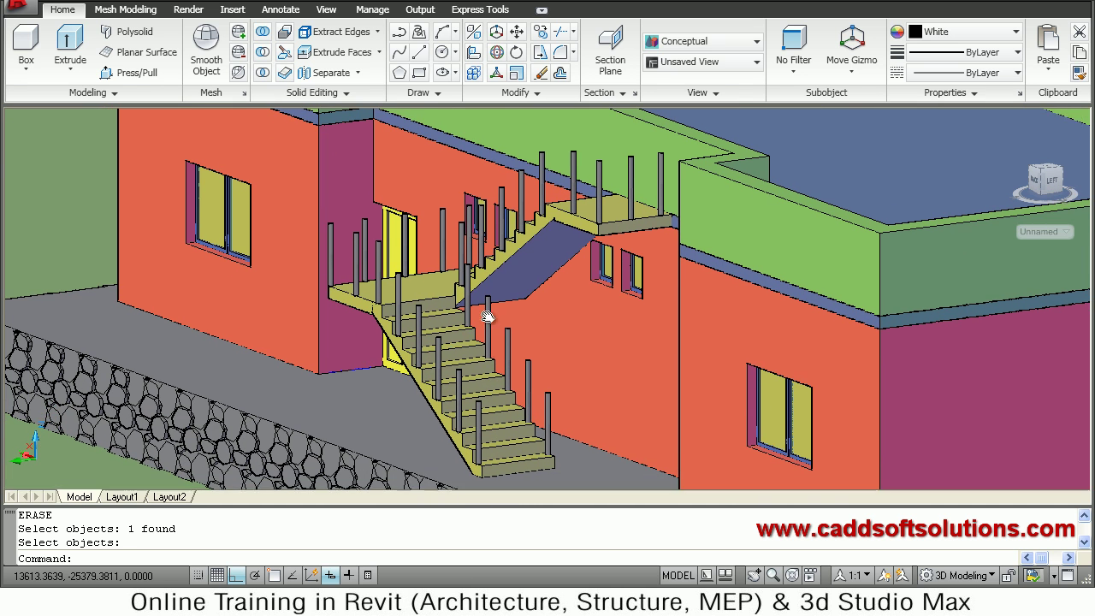
scroll(445, 343, up, 2)
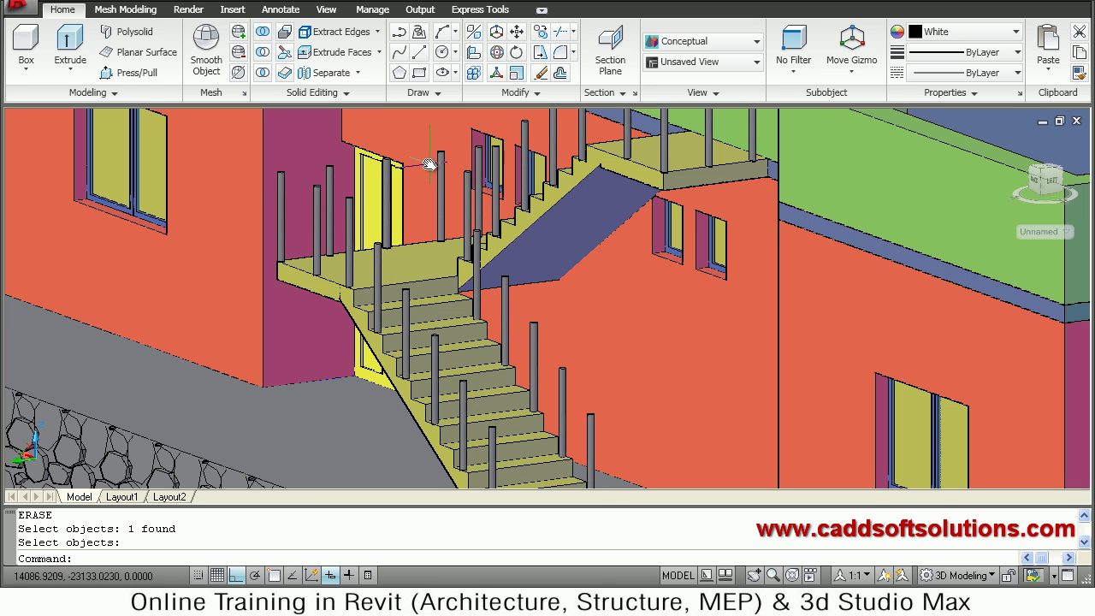
key(ctrl+a)
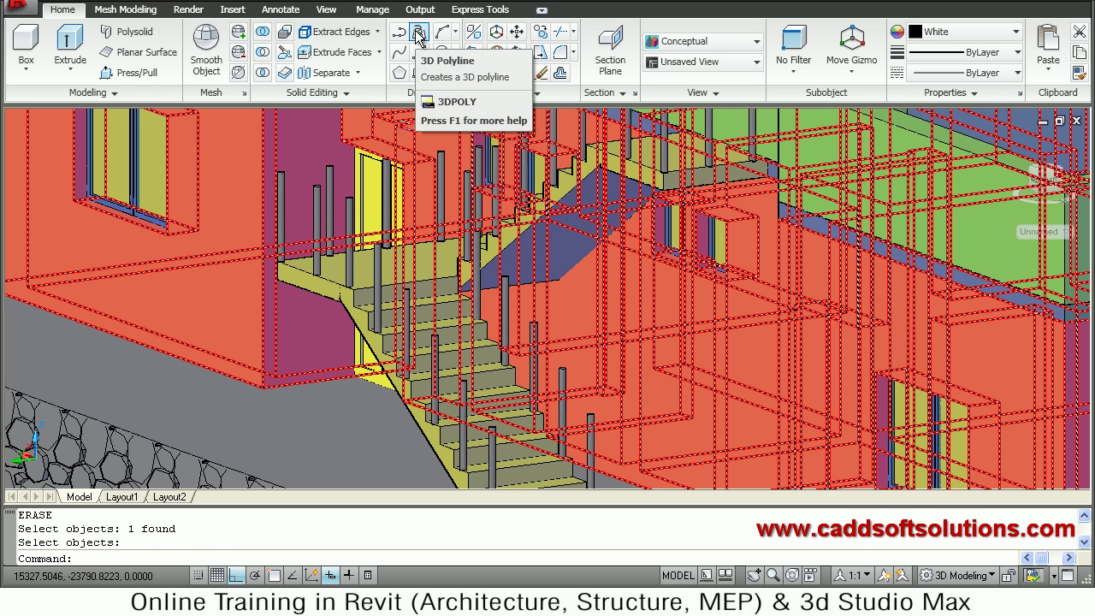
Step: With object snap on, start the handrail line at the bottom railing post top
click(417, 32)
middle_drag(530, 399, 458, 296)
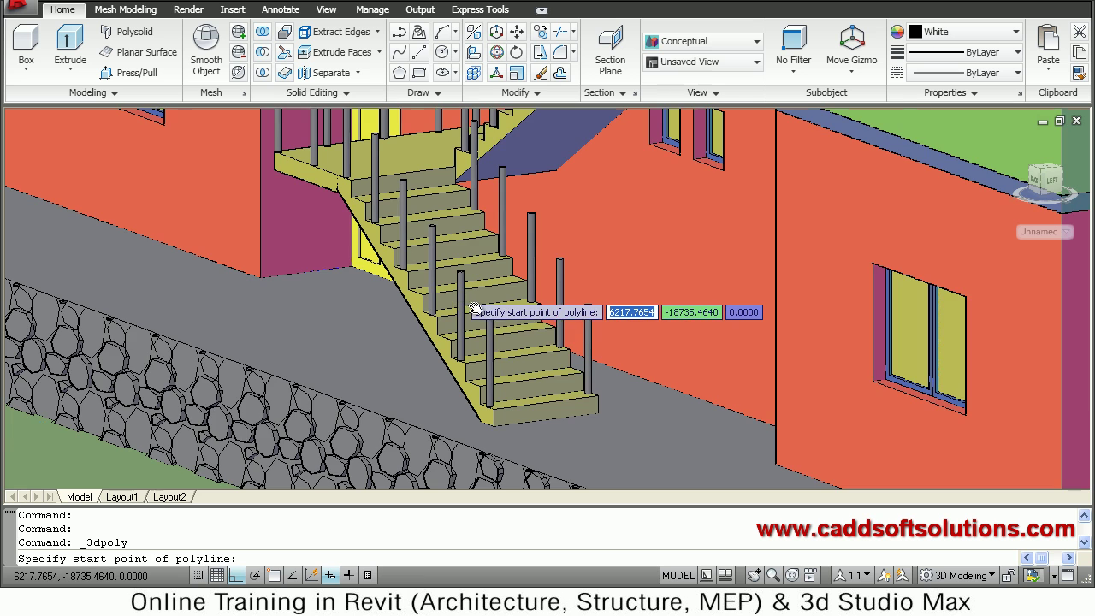
scroll(458, 296, up, 2)
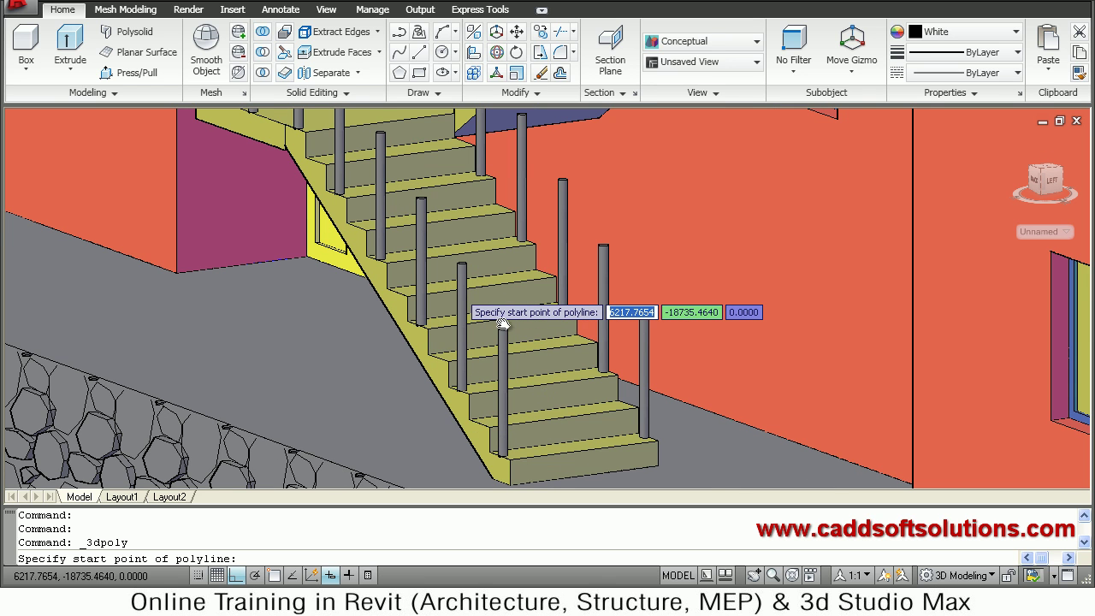
scroll(501, 321, up, 1)
scroll(534, 399, up, 2)
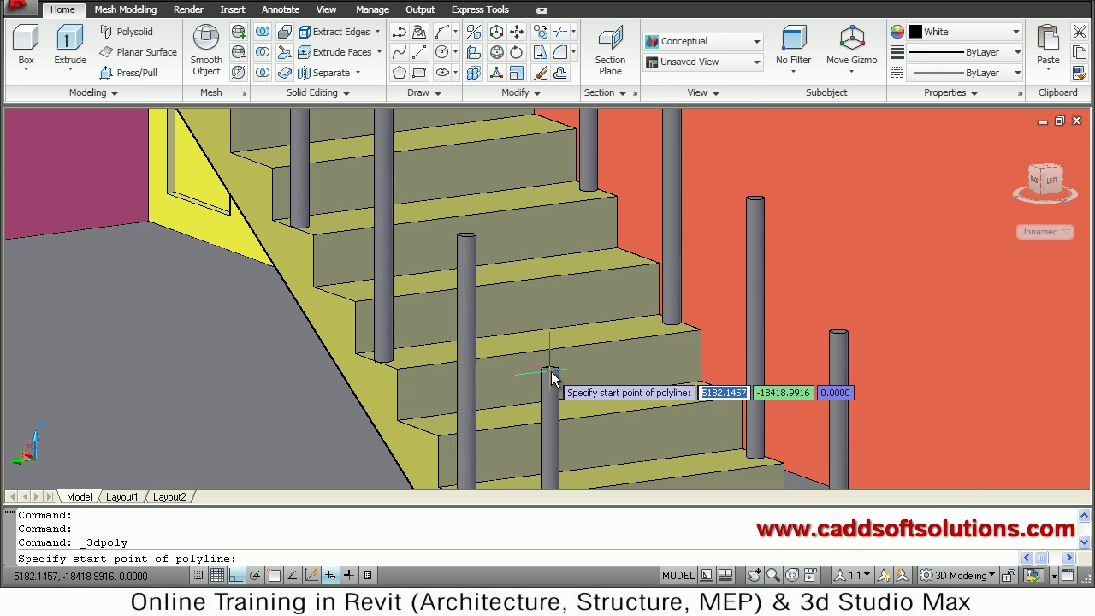
scroll(550, 392, up, 2)
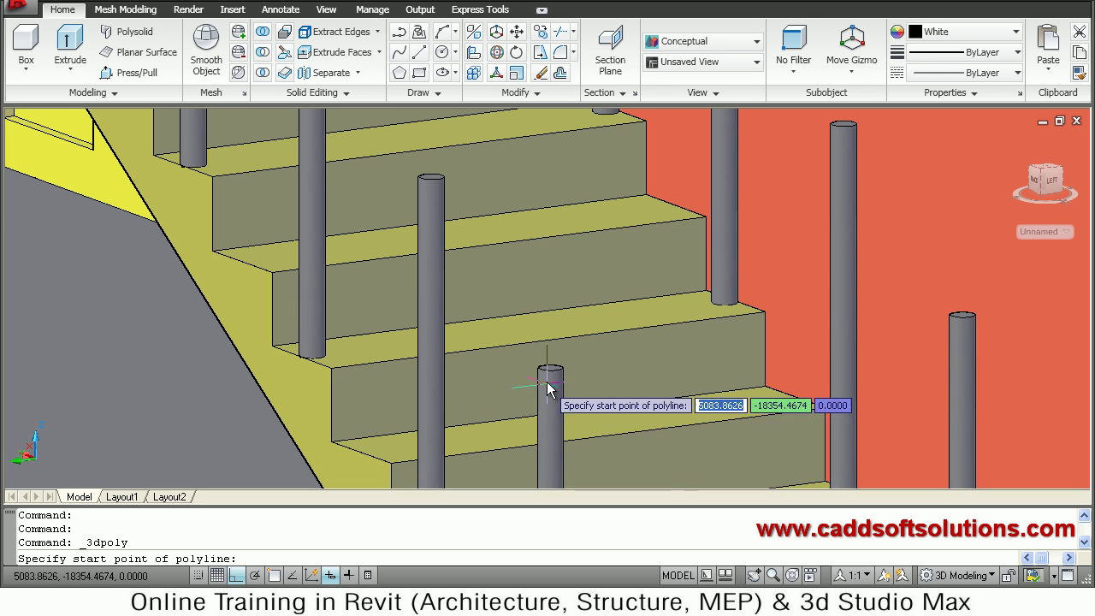
key(F3)
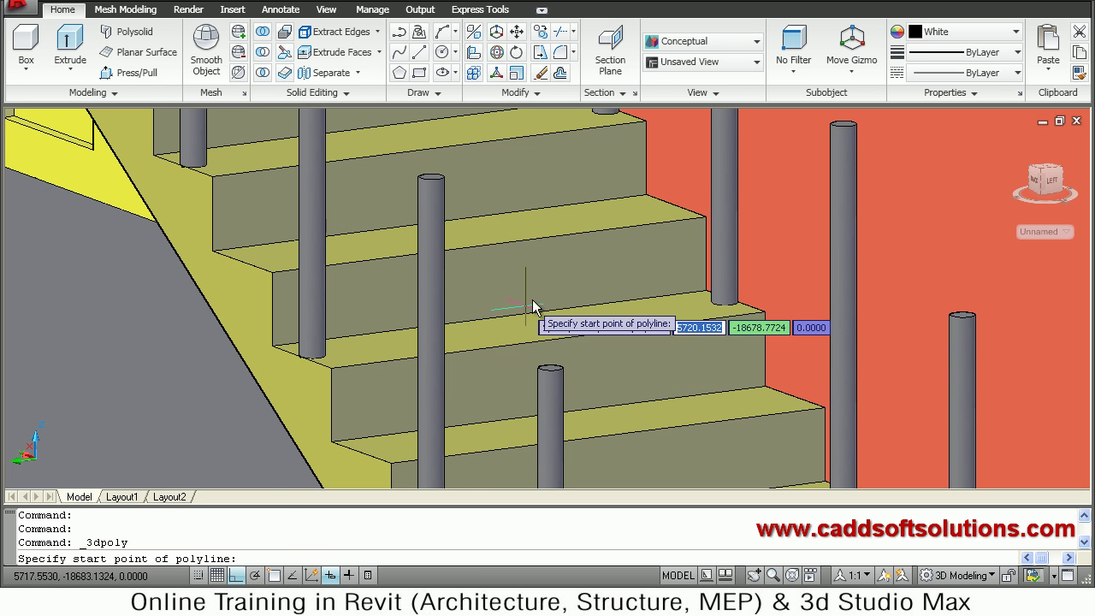
click(549, 371)
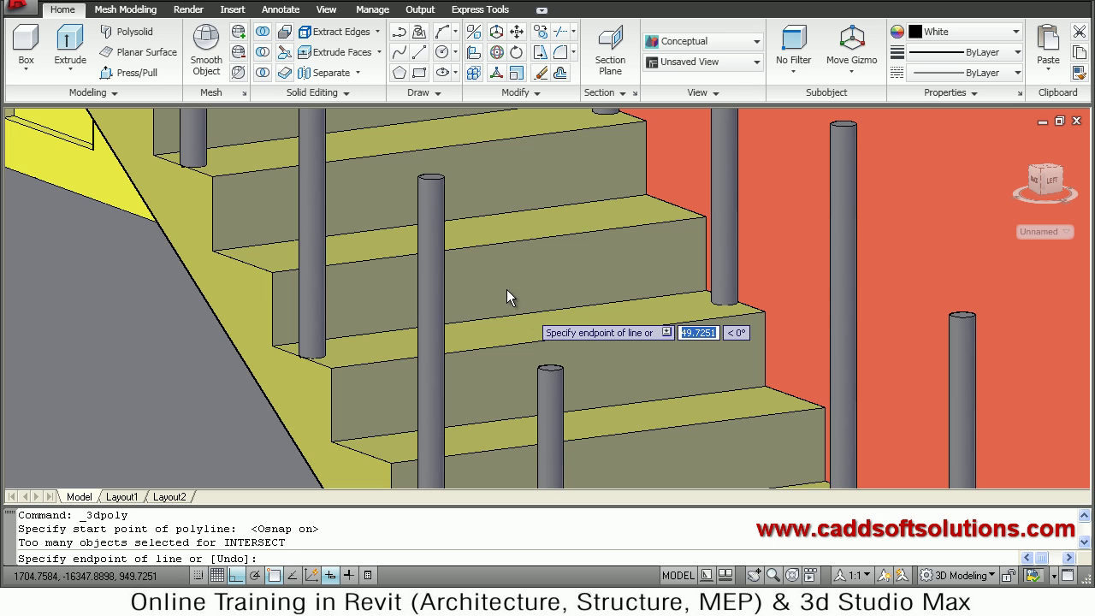
Step: With Ortho off, run the line diagonally up the lower flight to a post top
scroll(565, 383, down, 6)
middle_drag(530, 347, 436, 233)
key(F8)
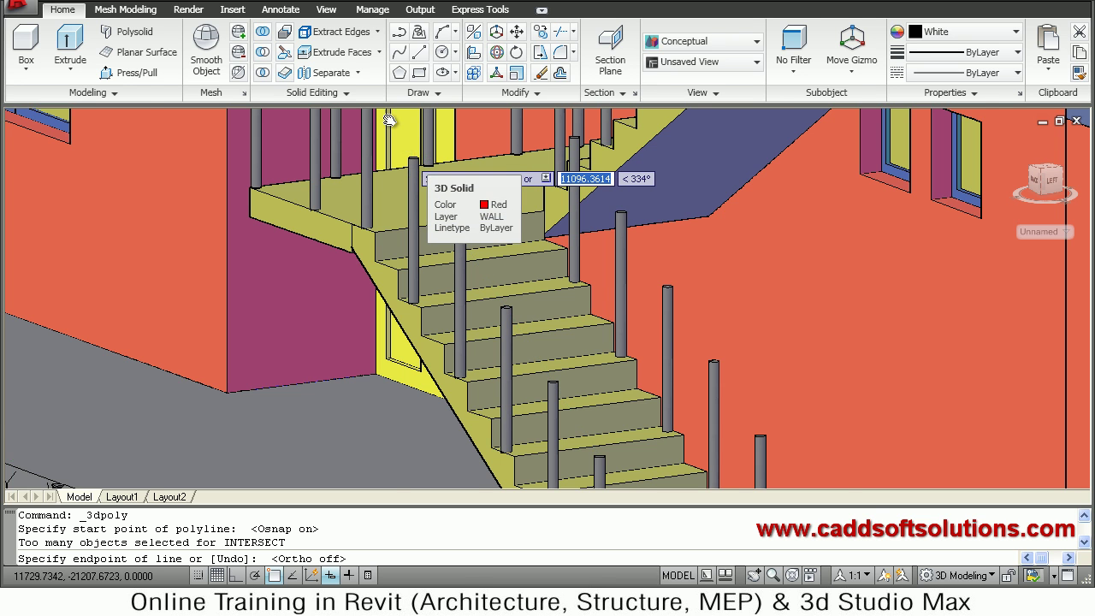
scroll(390, 120, up, 1)
scroll(432, 186, up, 1)
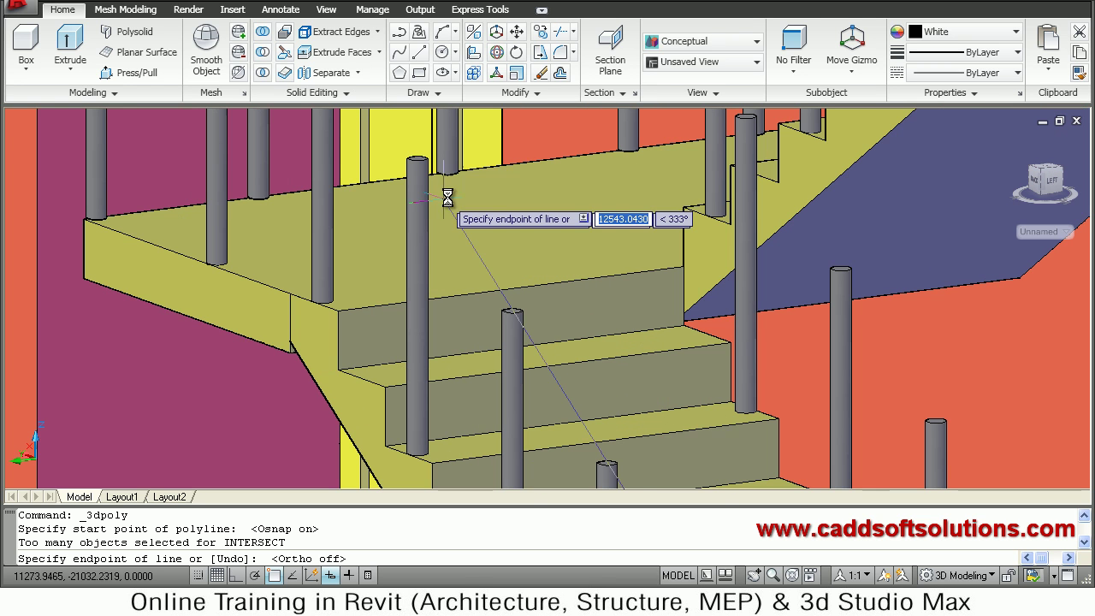
click(418, 161)
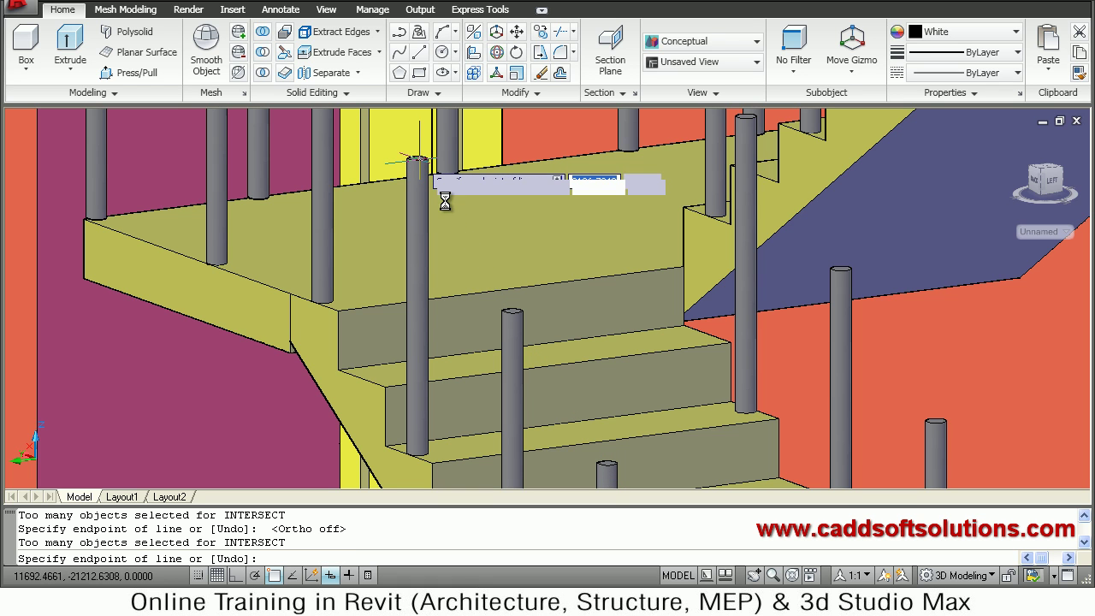
Step: Continue the line across the landing post tops, then end it and frame the staircase
middle_drag(628, 407, 564, 268)
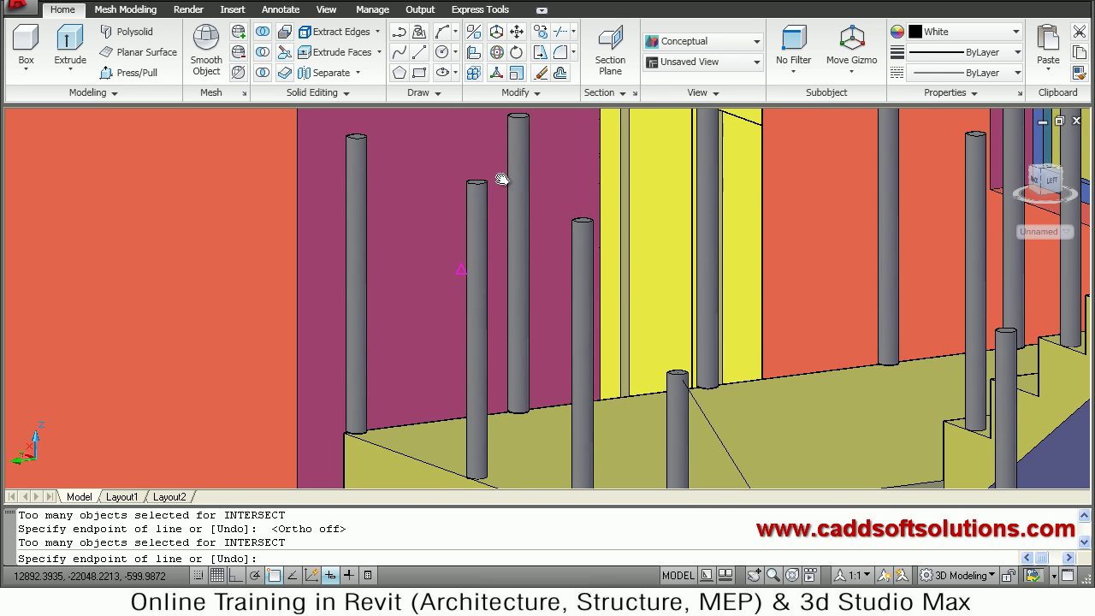
click(582, 224)
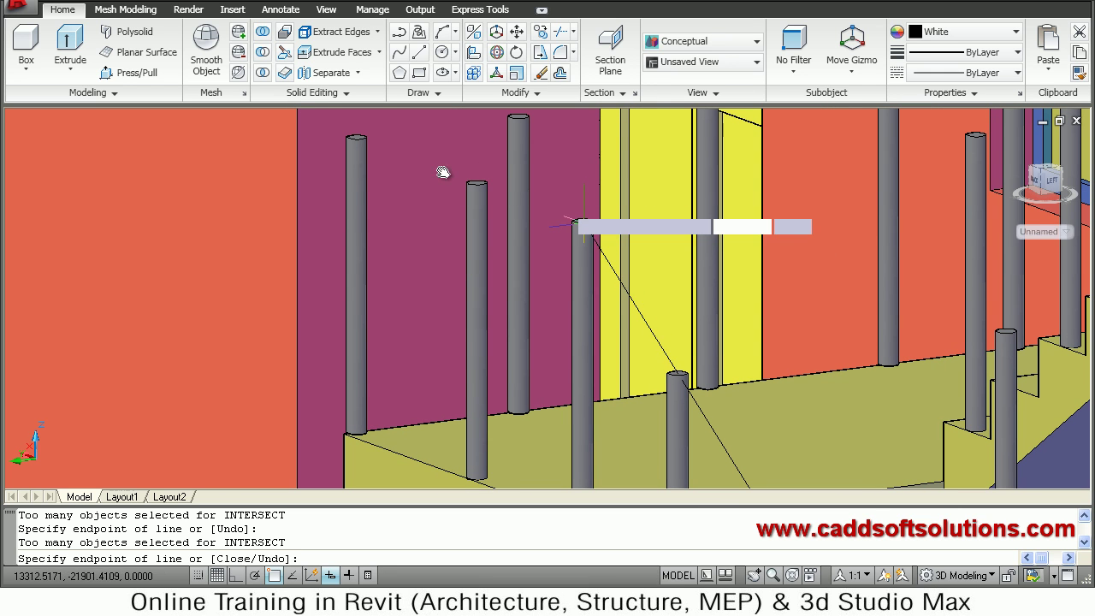
click(358, 139)
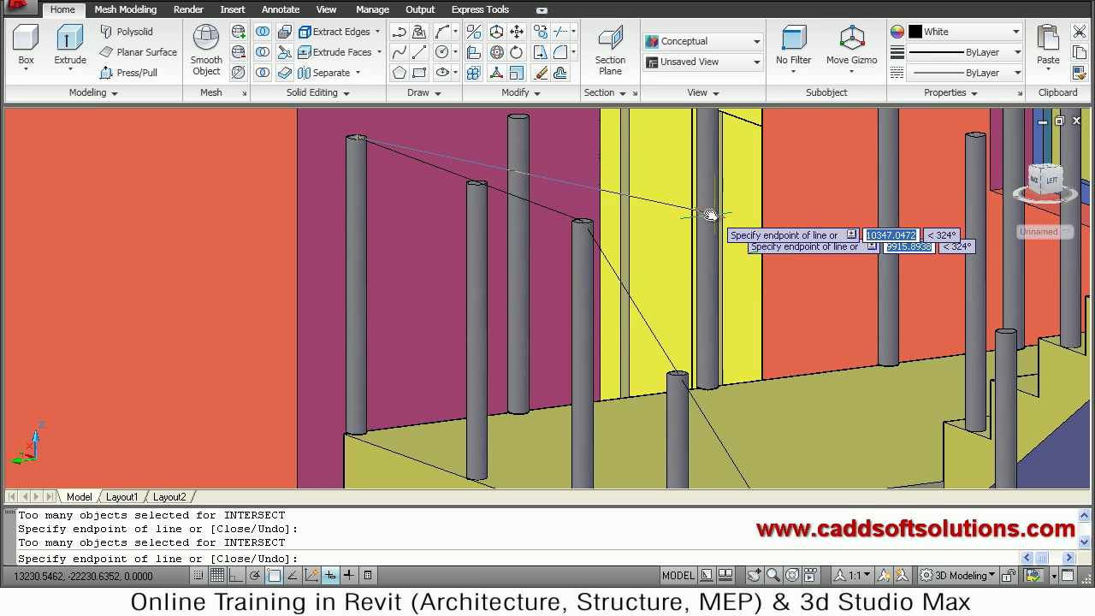
middle_drag(710, 214, 712, 297)
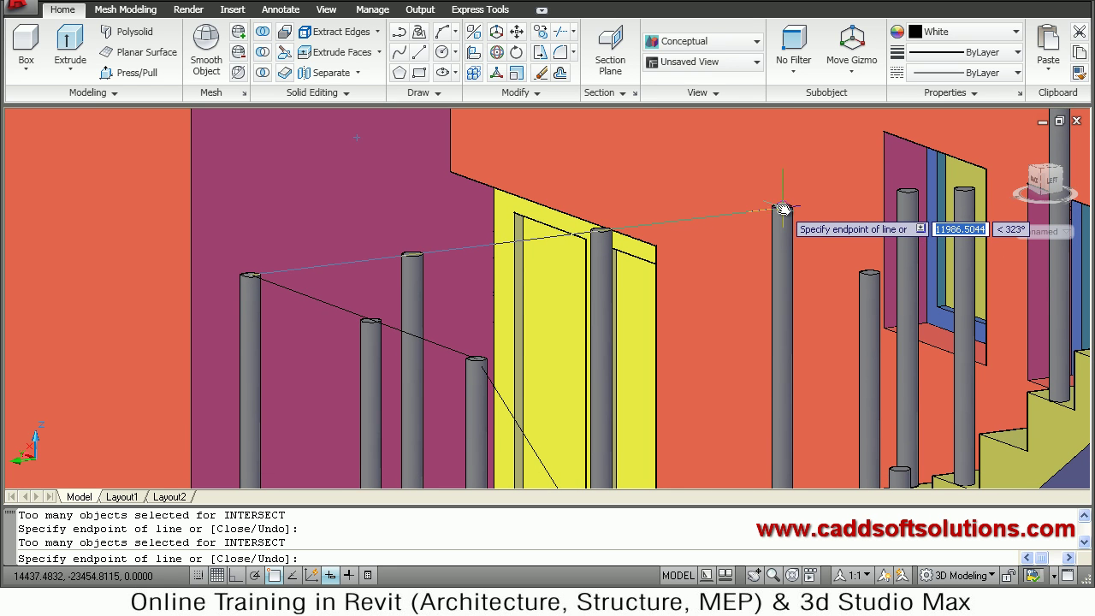
click(781, 208)
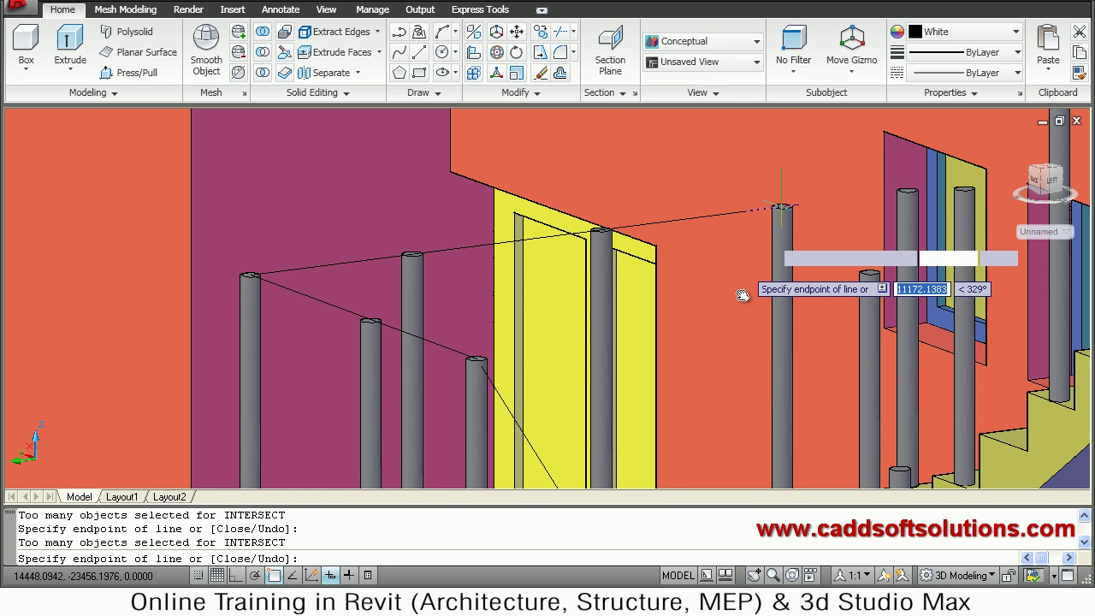
key(Escape)
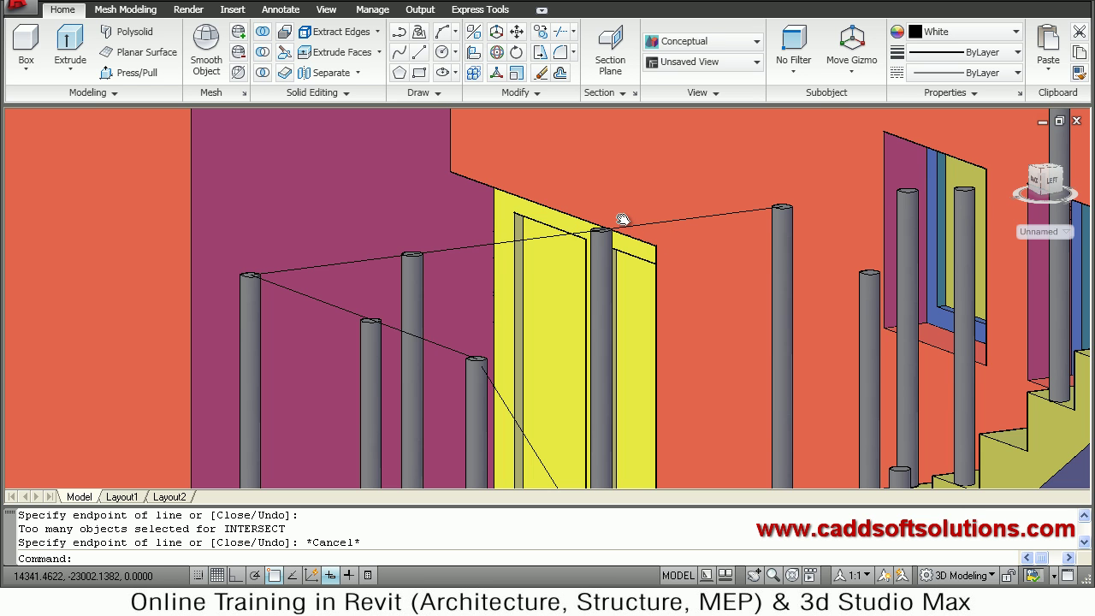
scroll(617, 220, down, 5)
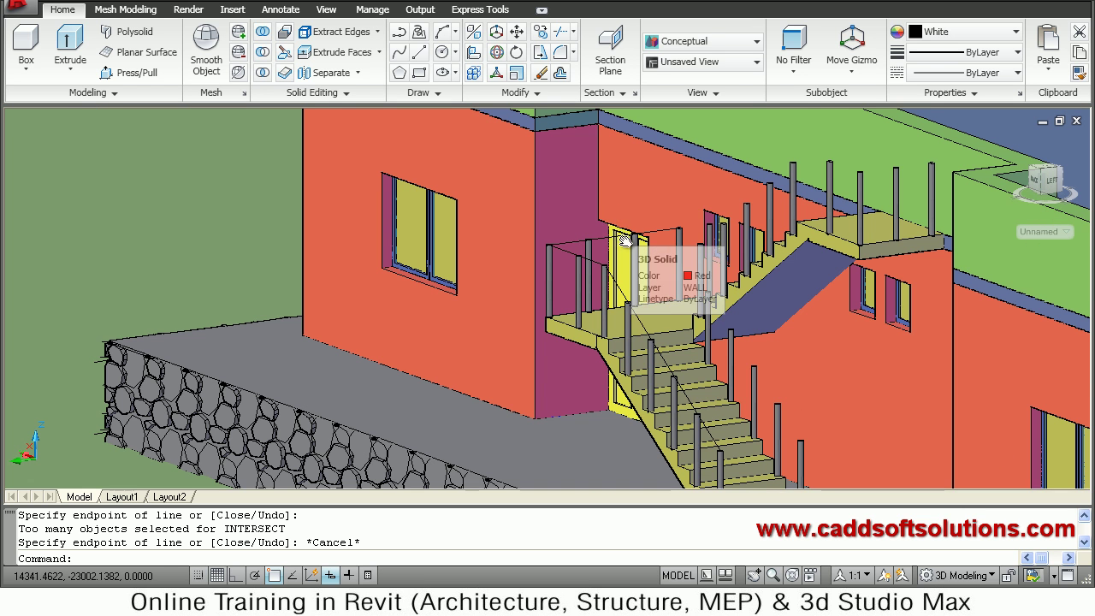
middle_drag(562, 231, 506, 148)
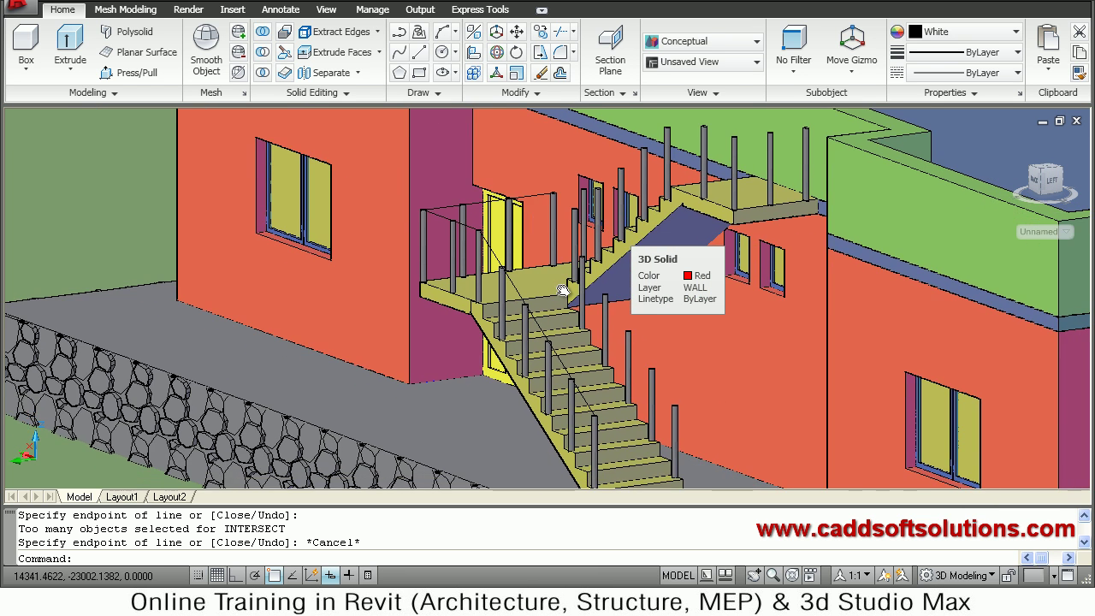
Step: Start a 3D polyline at the first post top and connect it to the next one
click(419, 34)
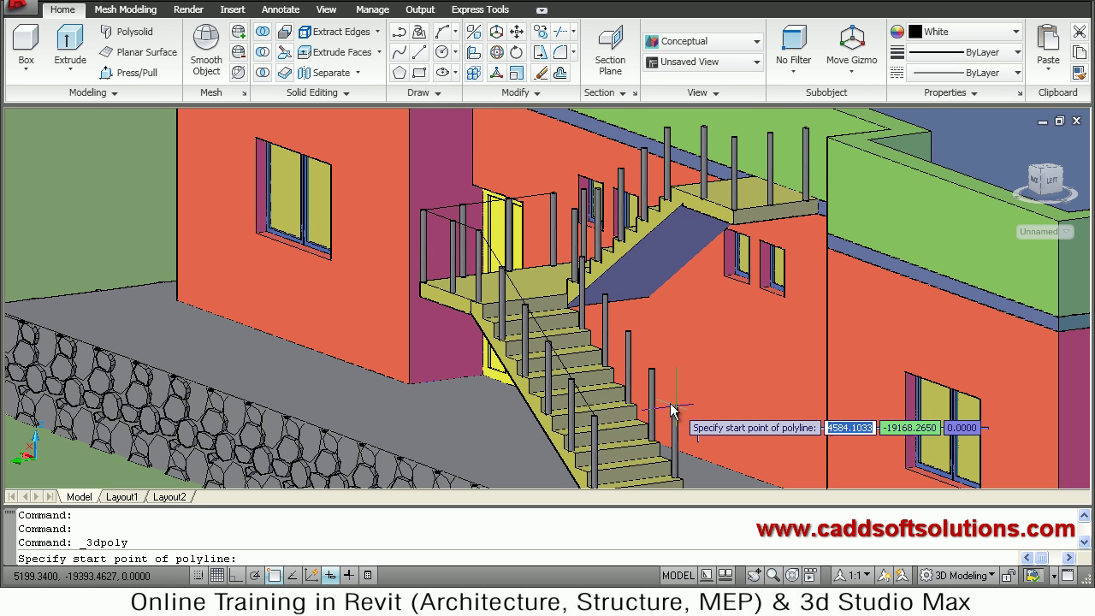
click(676, 411)
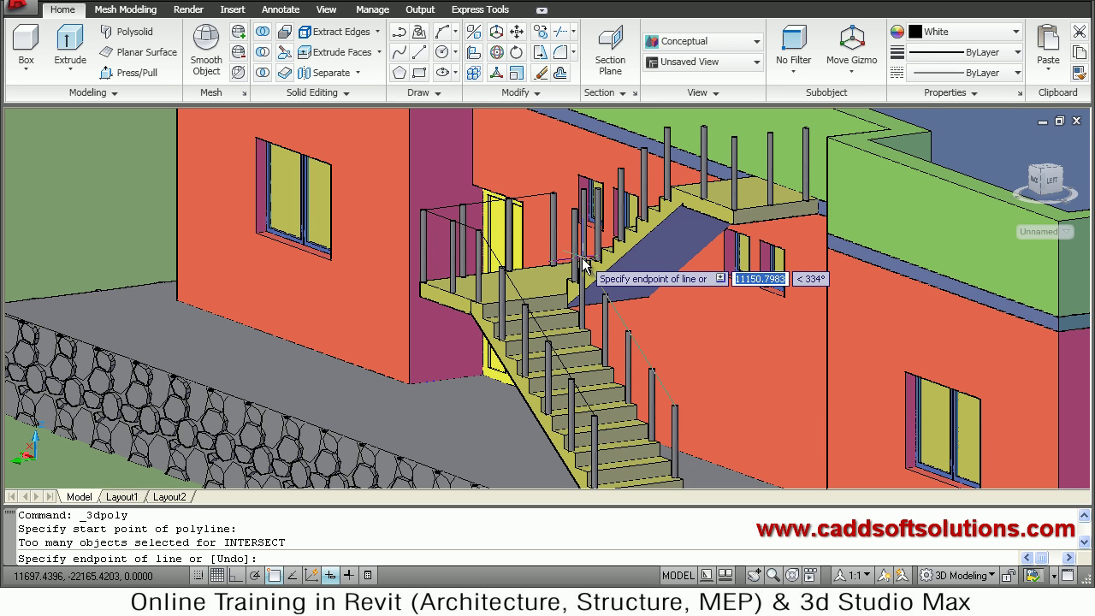
scroll(583, 261, up, 2)
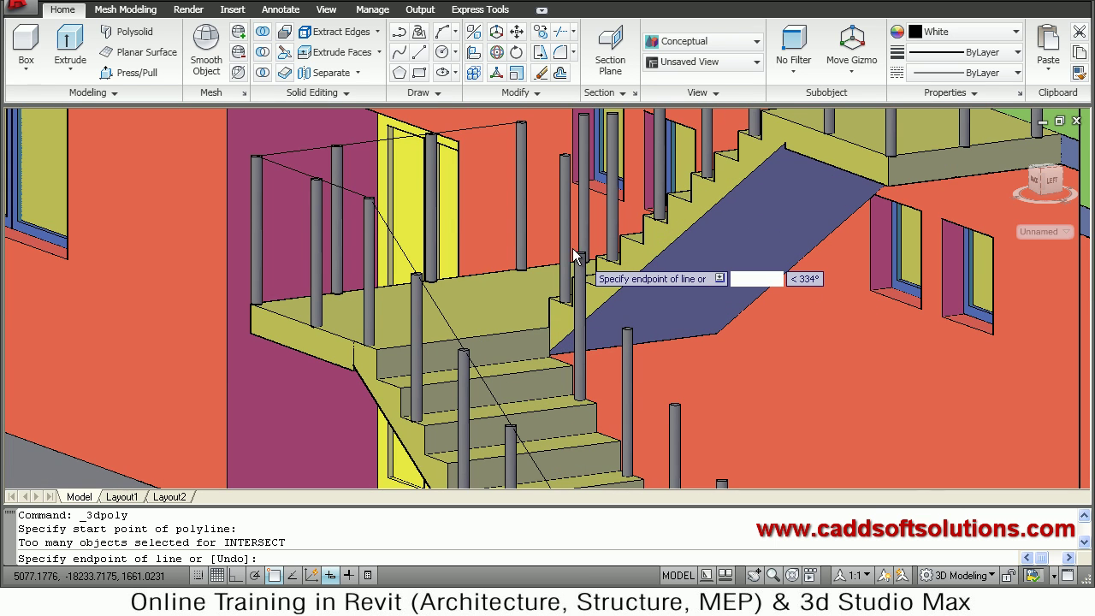
scroll(581, 285, up, 1)
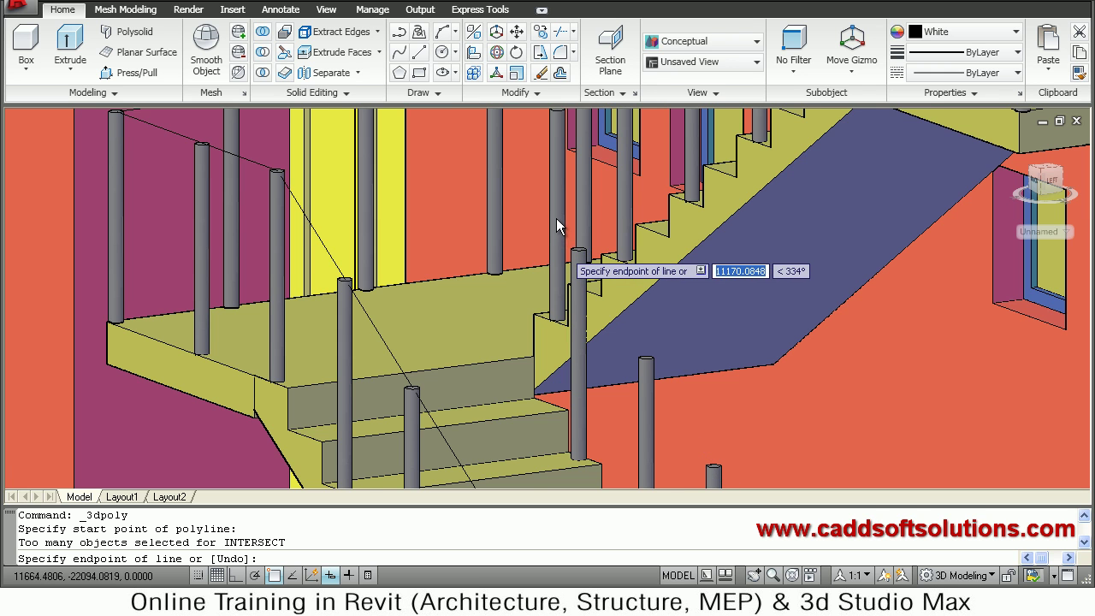
scroll(556, 225, up, 1)
scroll(565, 210, up, 2)
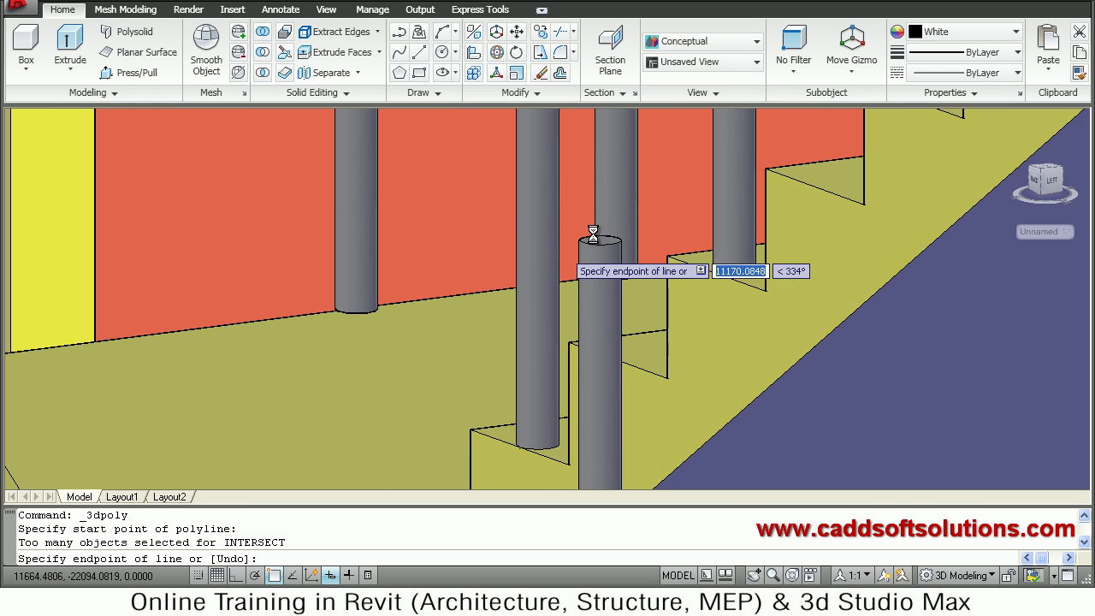
scroll(594, 186, up, 1)
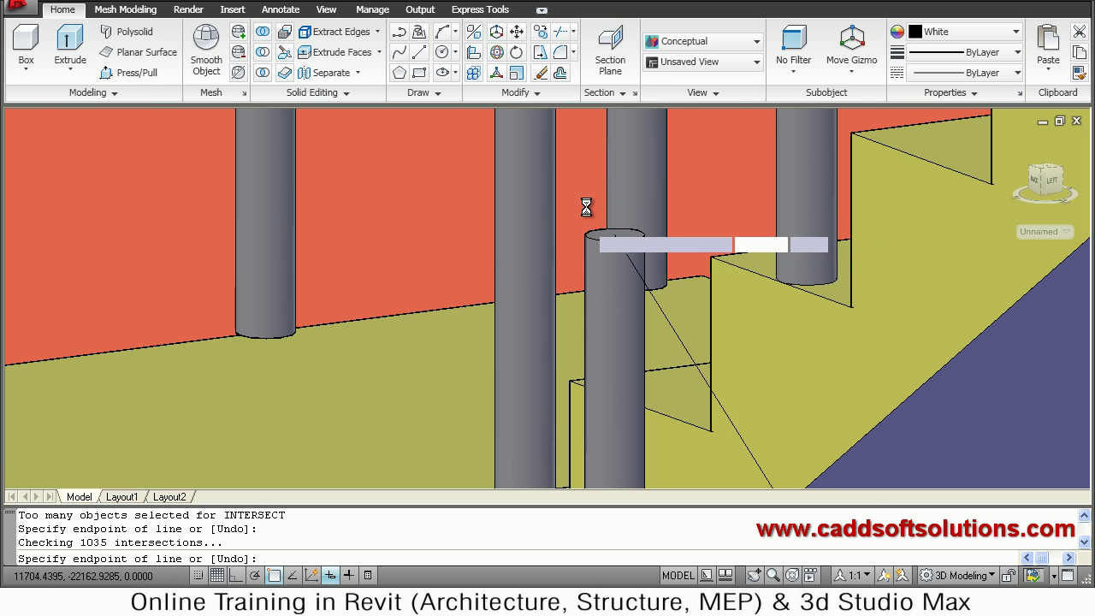
scroll(585, 206, down, 1)
scroll(588, 263, down, 1)
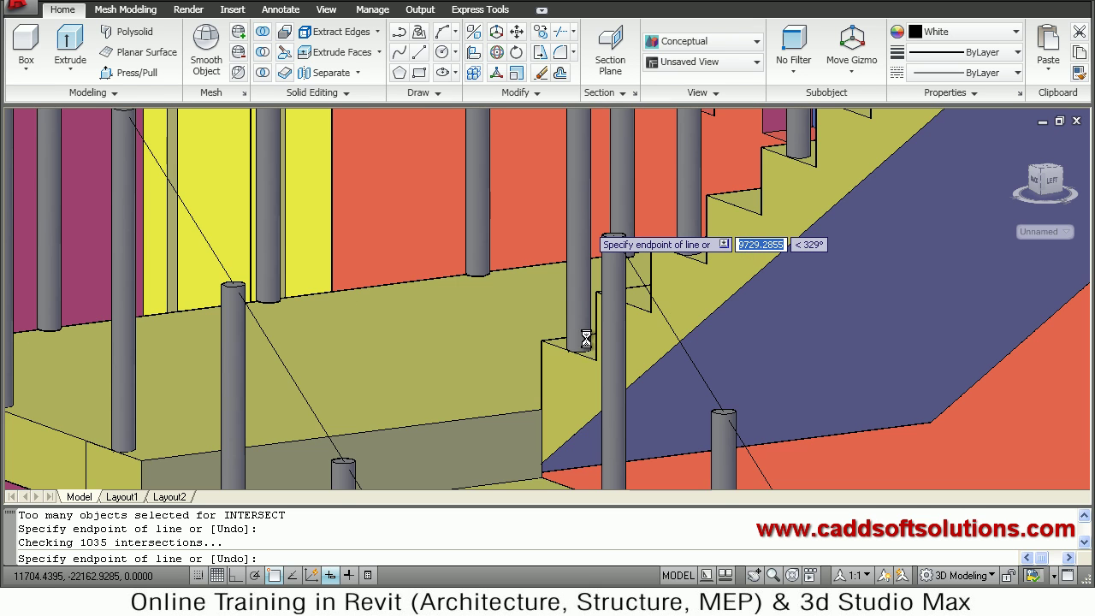
scroll(587, 281, down, 1)
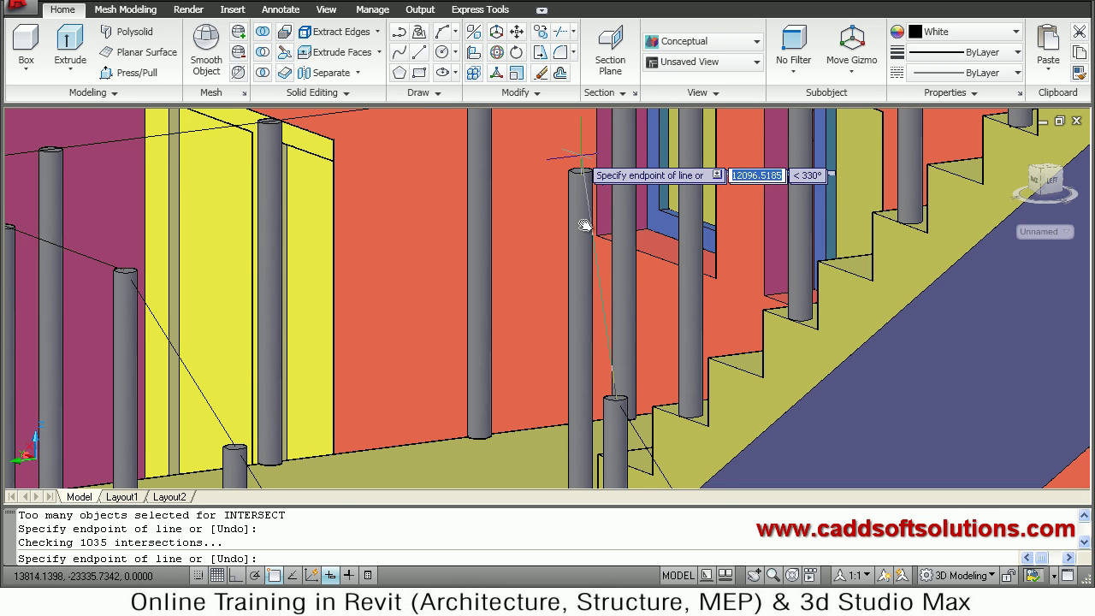
middle_drag(591, 280, 617, 245)
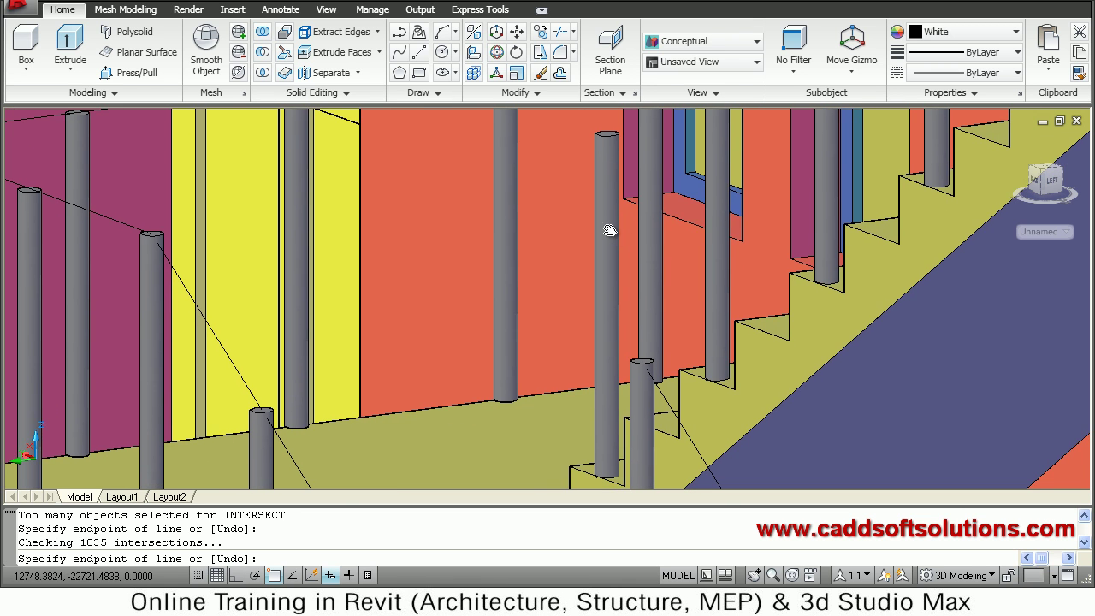
click(607, 134)
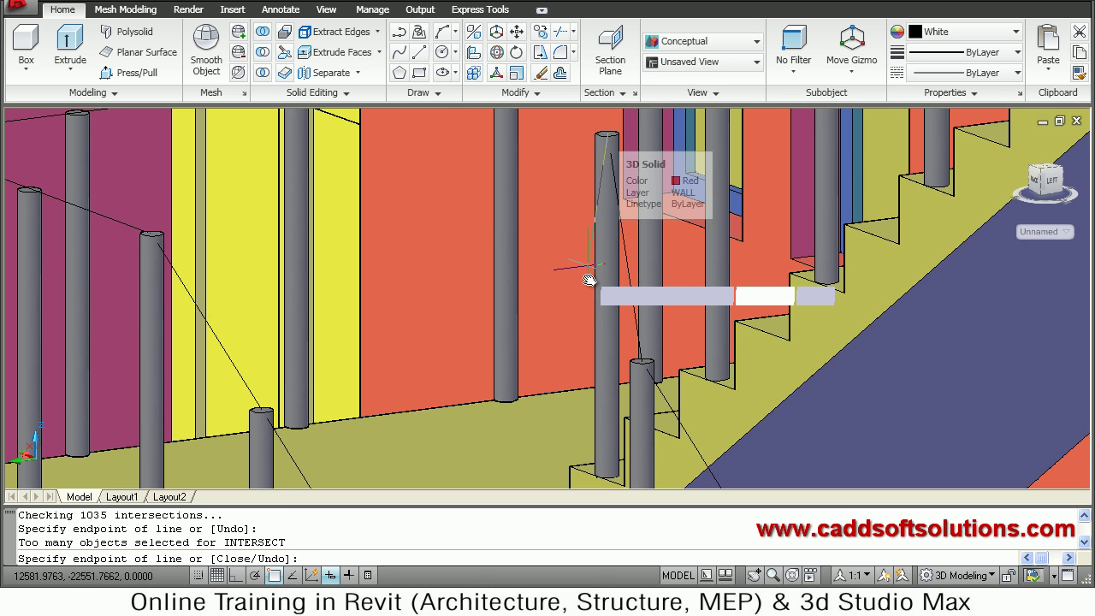
Step: Extend the 3D polyline across the four upper landing post tops and finish it
scroll(589, 279, down, 3)
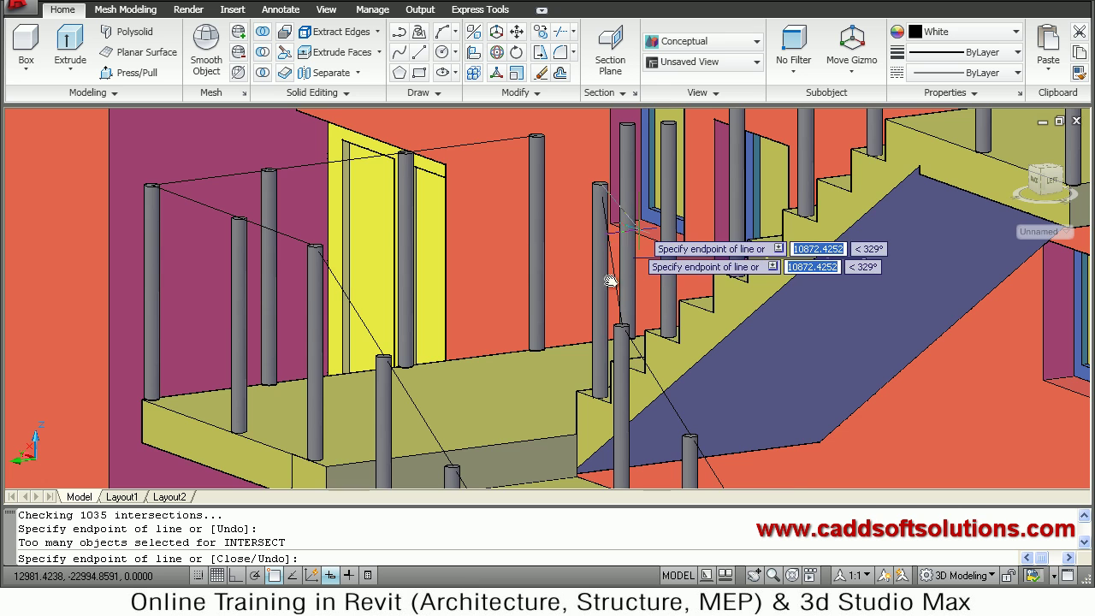
middle_drag(500, 310, 470, 287)
middle_drag(503, 322, 462, 257)
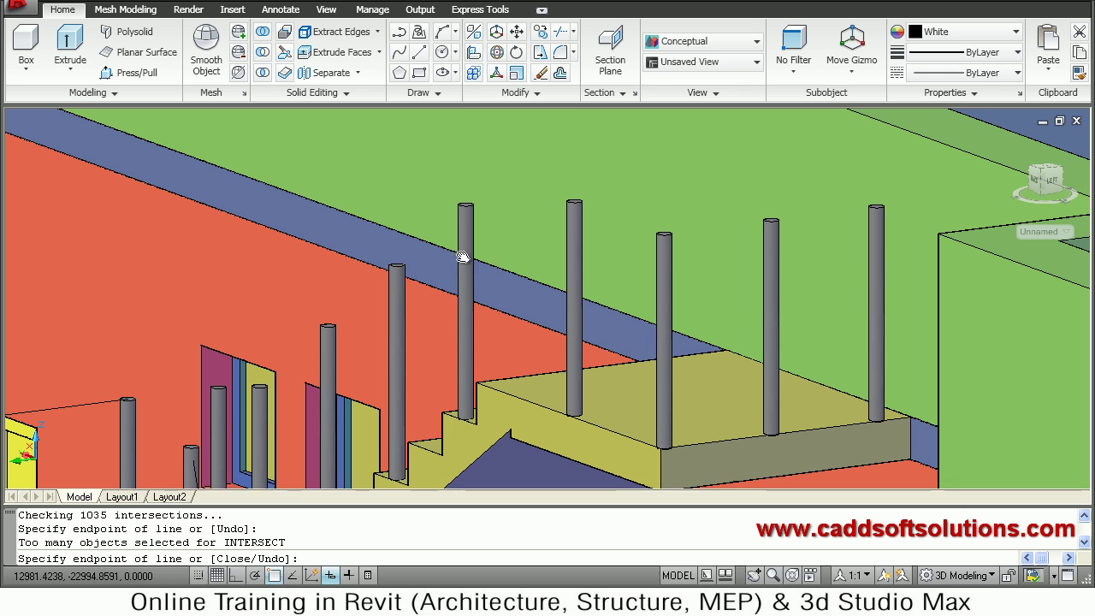
click(466, 207)
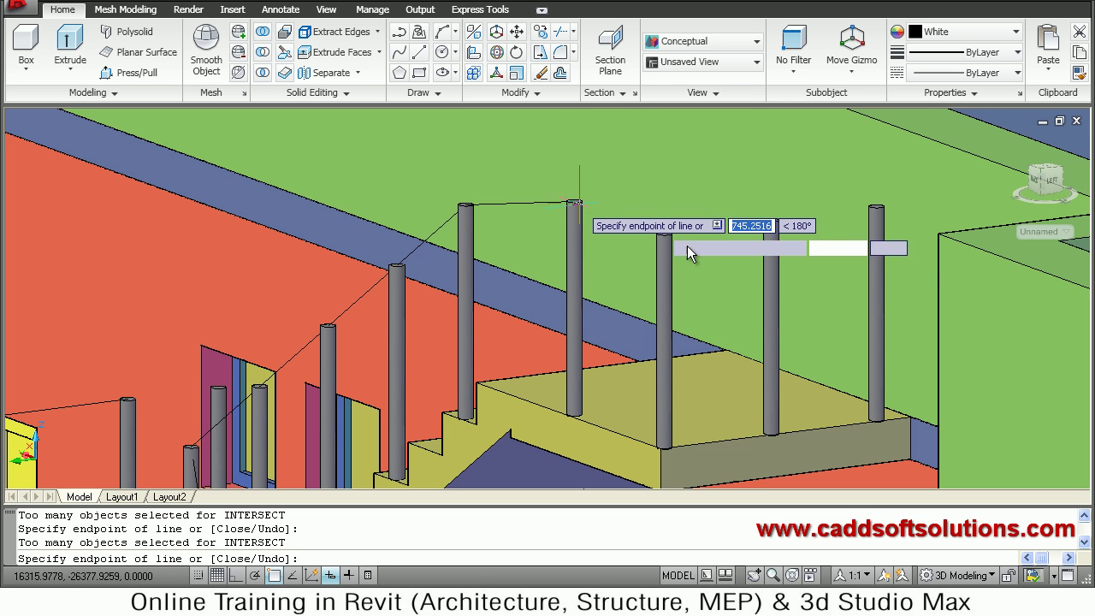
click(574, 202)
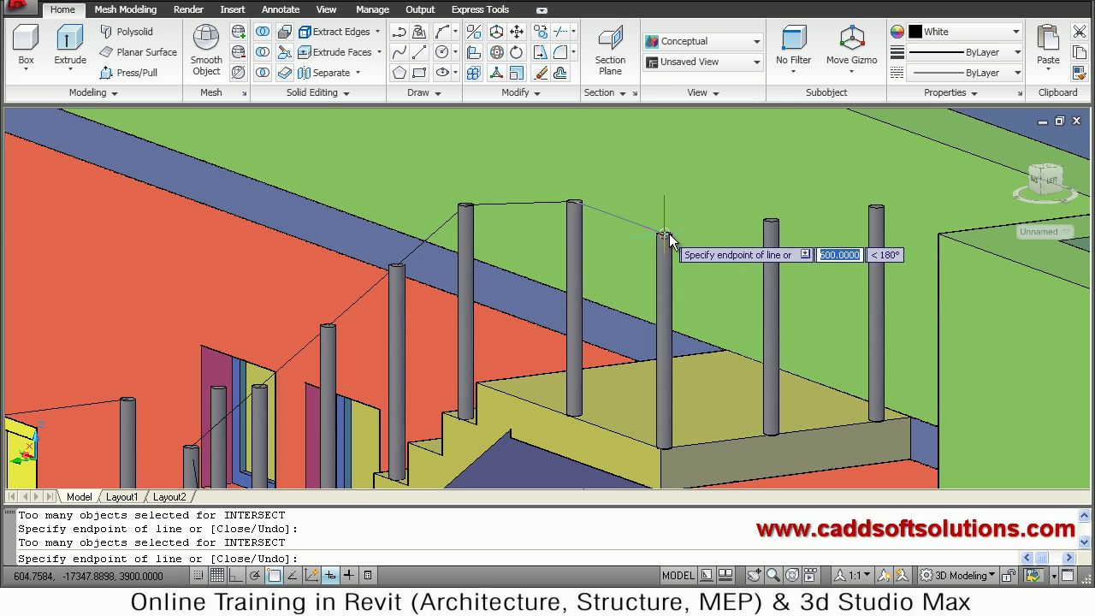
click(669, 233)
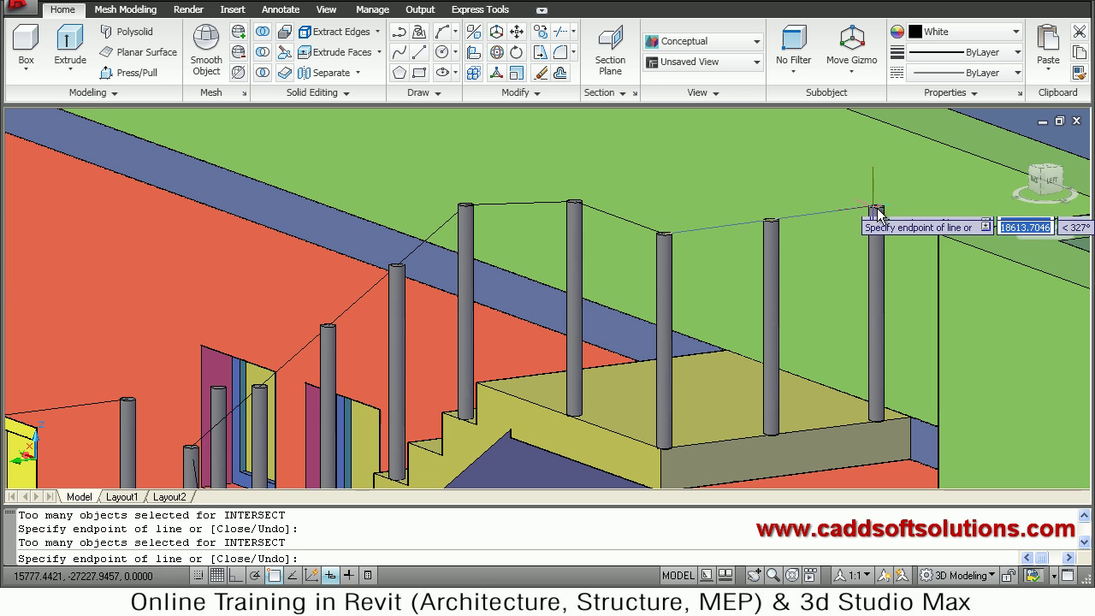
click(872, 236)
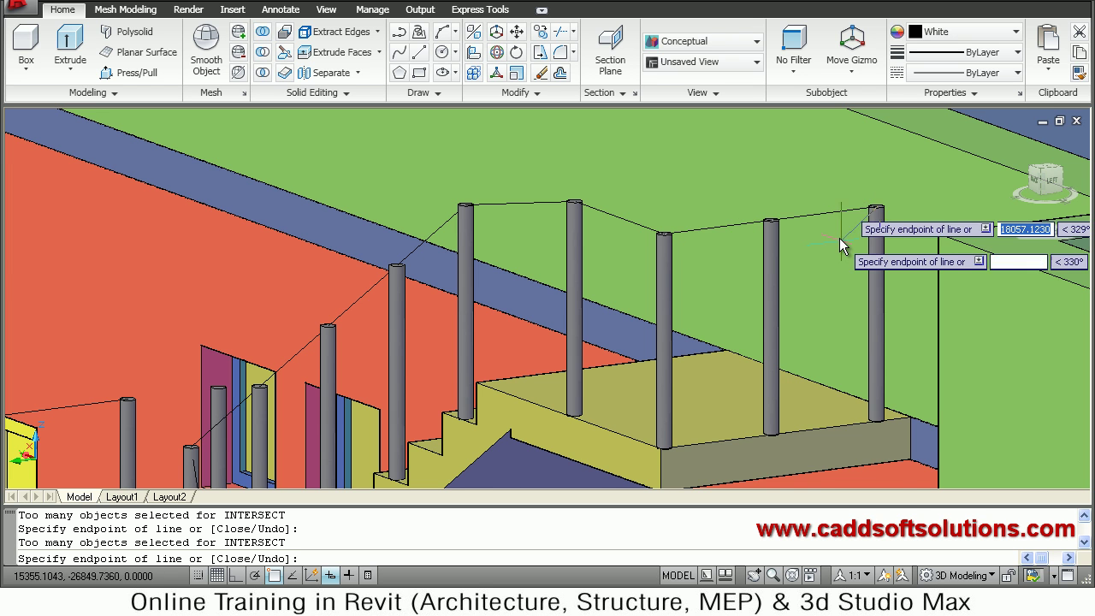
scroll(838, 230, down, 5)
middle_drag(730, 244, 720, 191)
key(Escape)
middle_drag(618, 292, 691, 326)
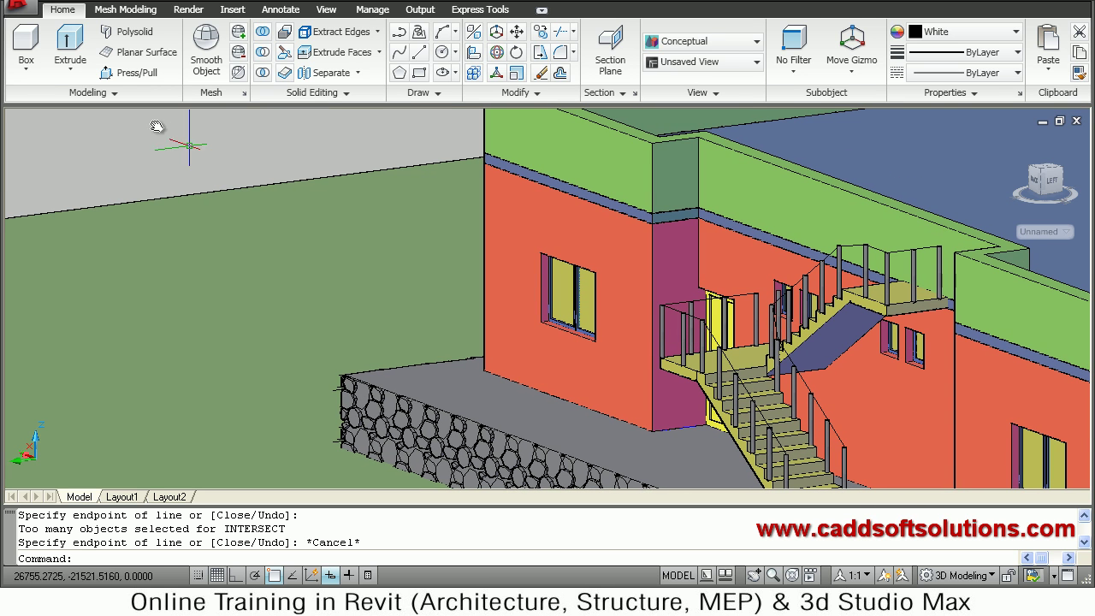
Step: Draw a radius-25 circle in empty space as the handrail profile
text(c)
key(Return)
click(130, 160)
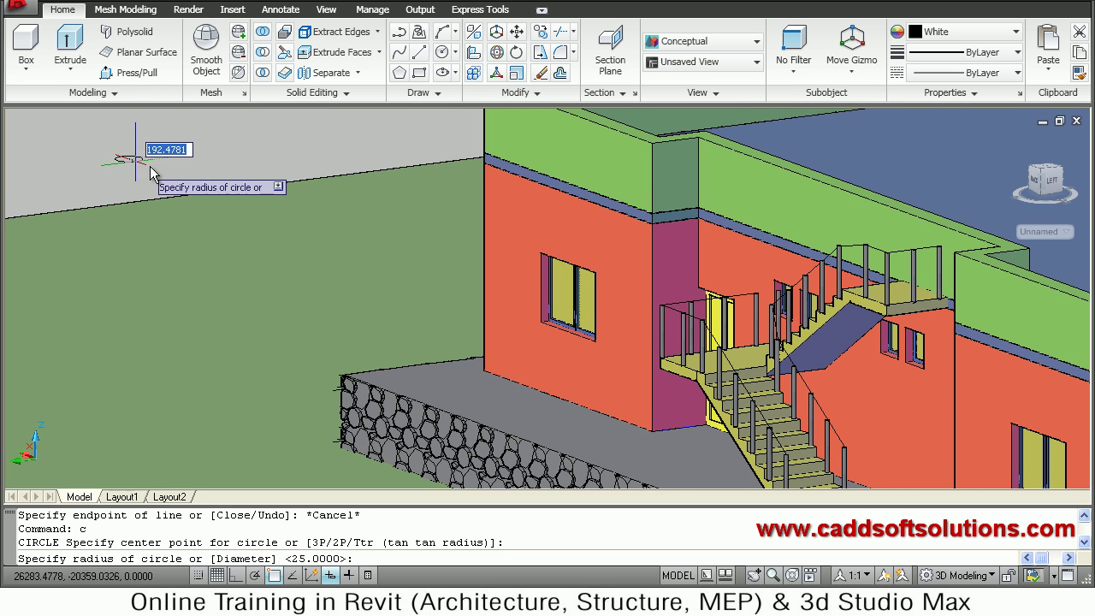
text(25)
key(Return)
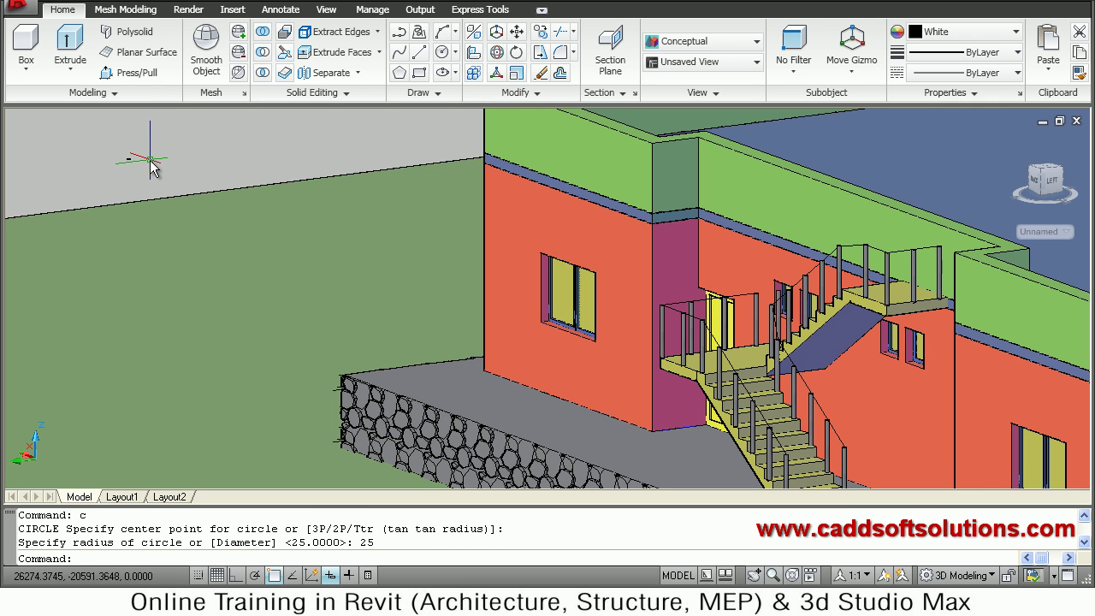
Step: Copy the circle beside itself for a second profile
text(co)
key(Return)
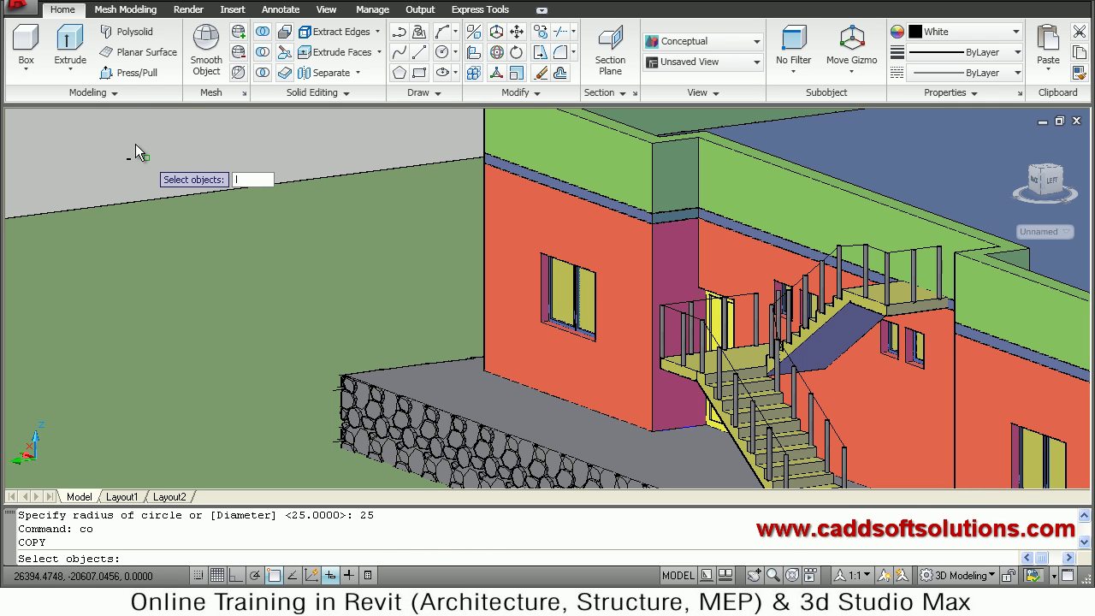
key(Return)
click(144, 132)
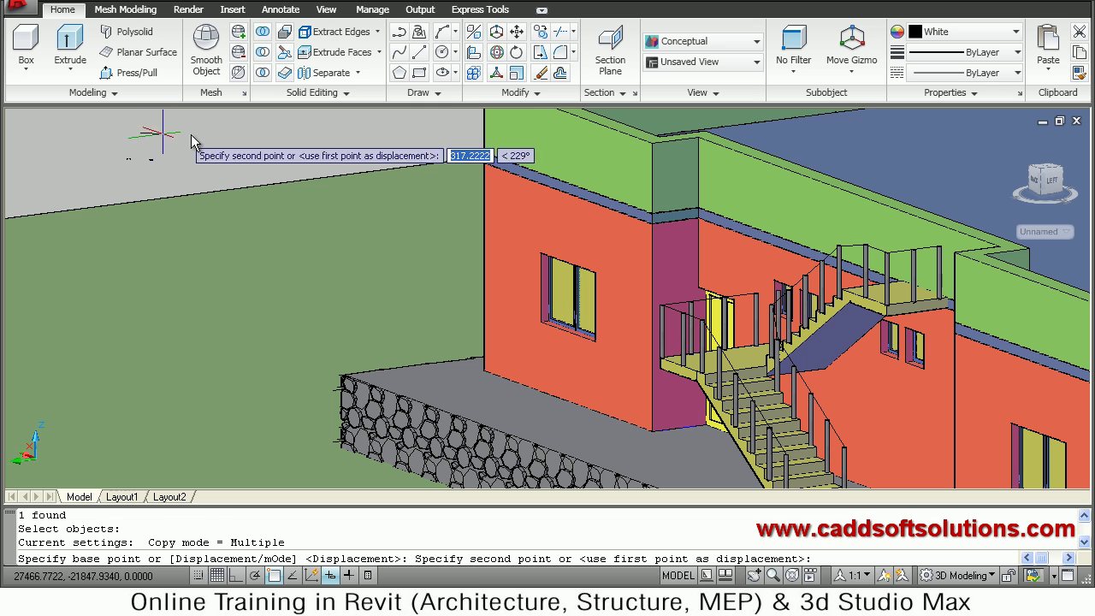
click(195, 137)
key(Escape)
key(Escape)
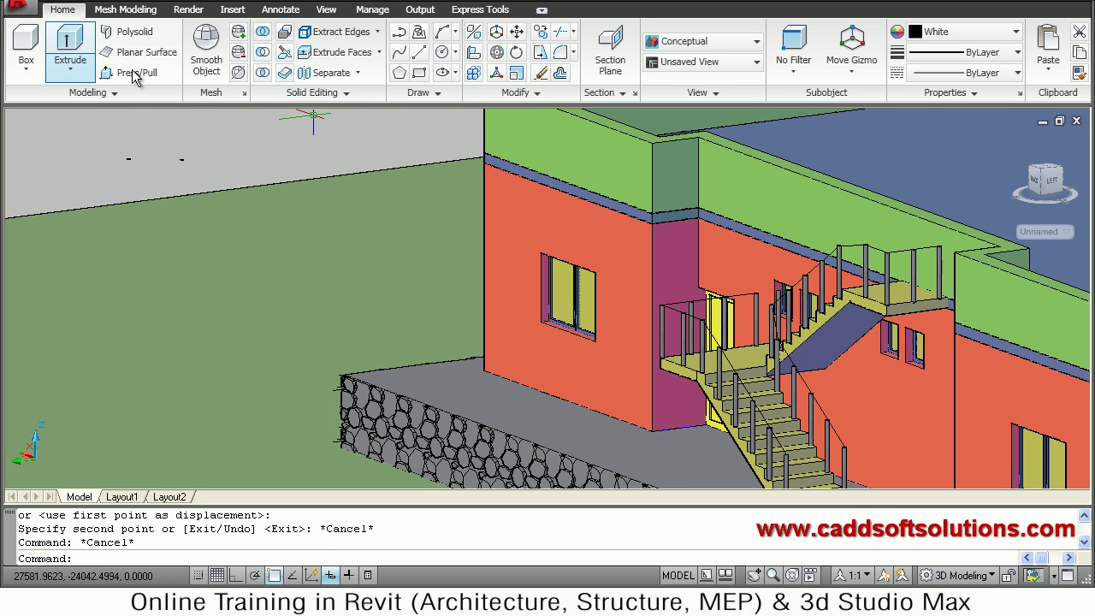
Step: Sweep the circle along the stair rail path to form a tubular handrail
click(66, 72)
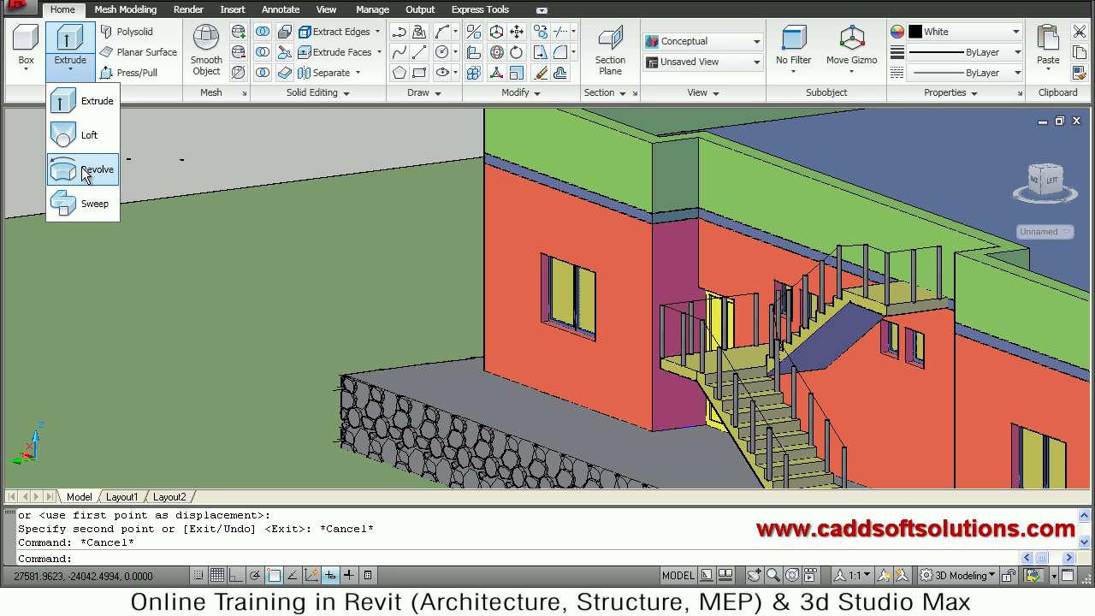
click(86, 205)
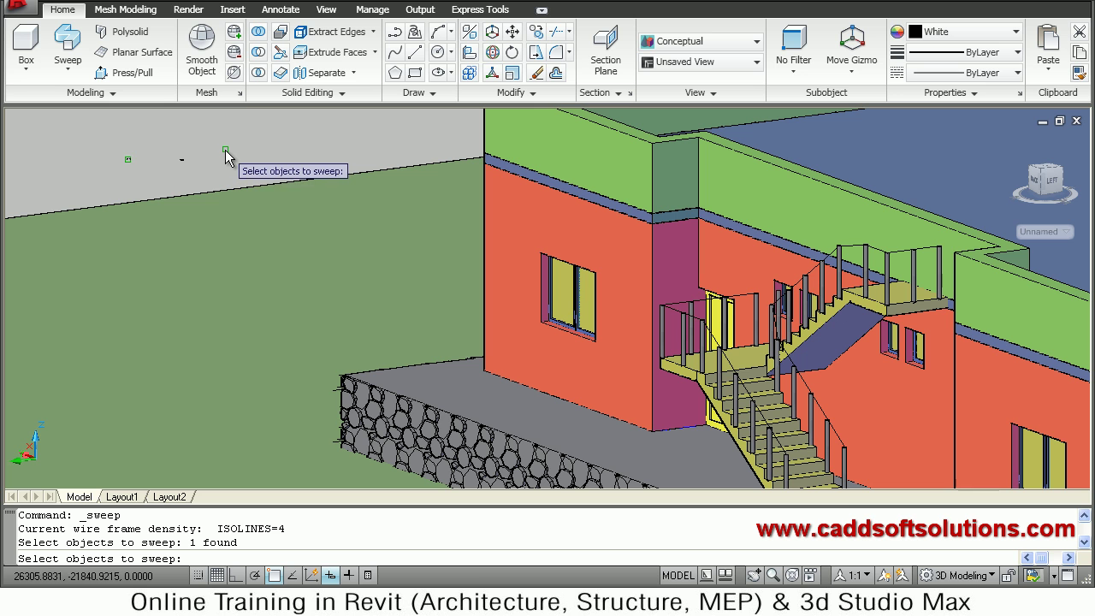
key(Return)
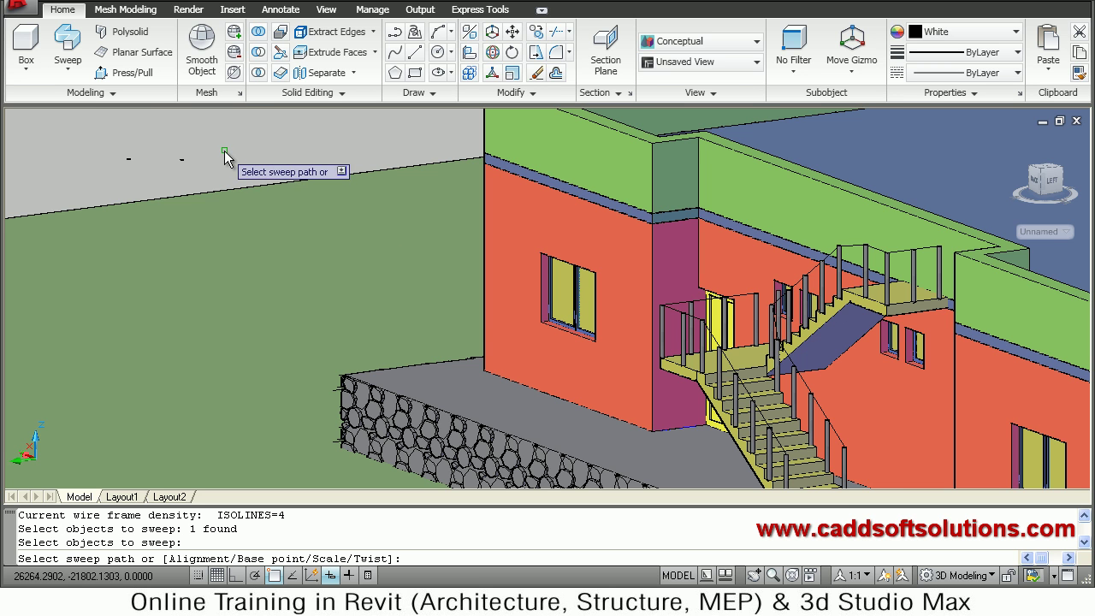
click(717, 344)
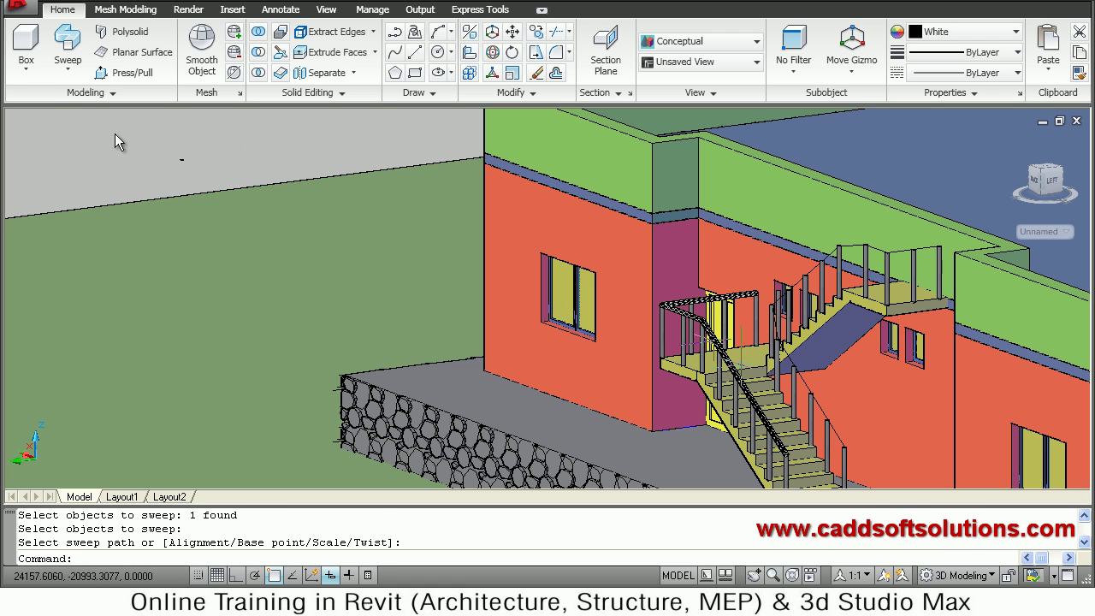
Step: Sweep the second small profile along the other stair railing path
key(Return)
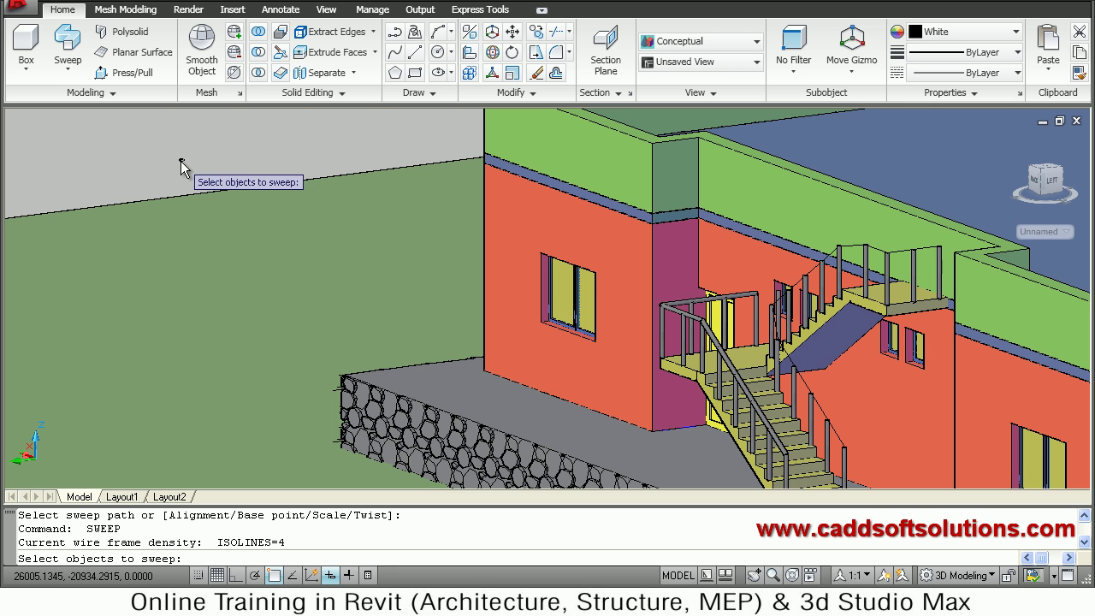
click(181, 161)
key(Return)
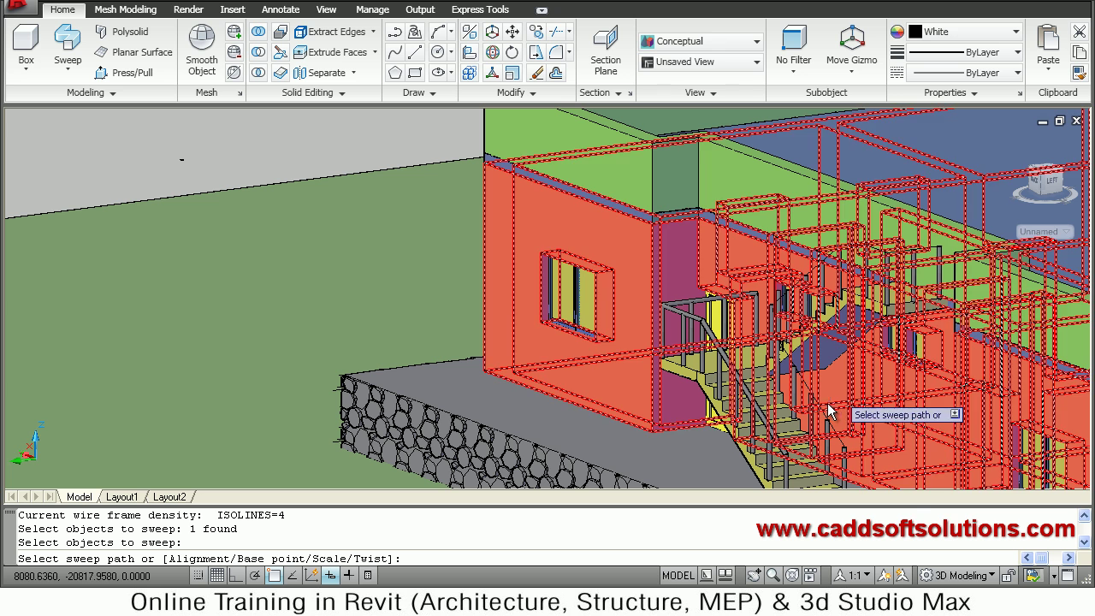
click(826, 415)
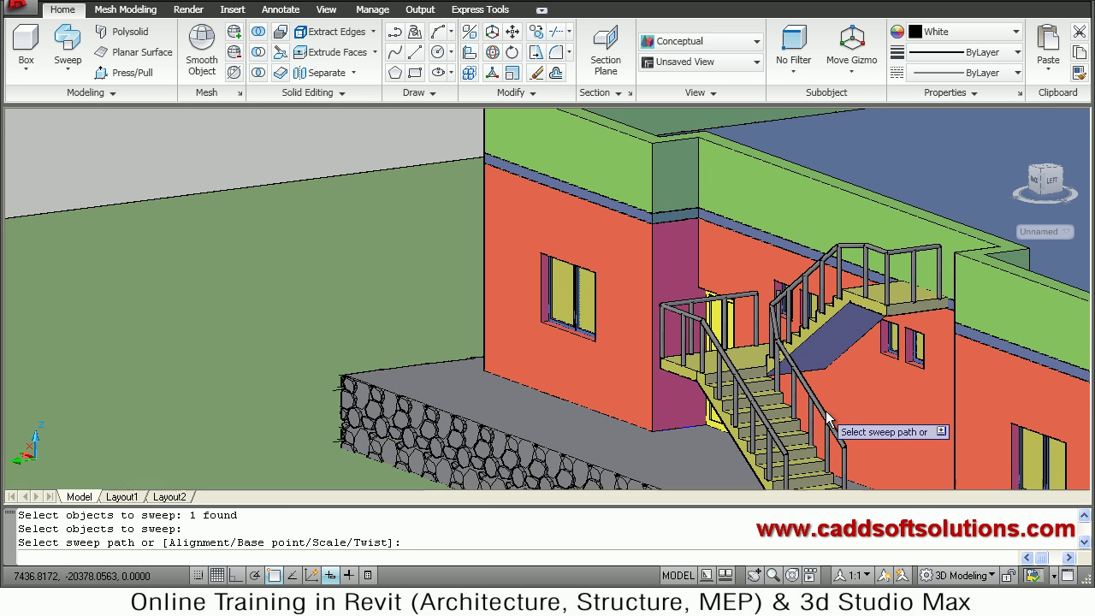
key(Escape)
middle_drag(859, 366, 733, 345)
scroll(843, 398, up, 3)
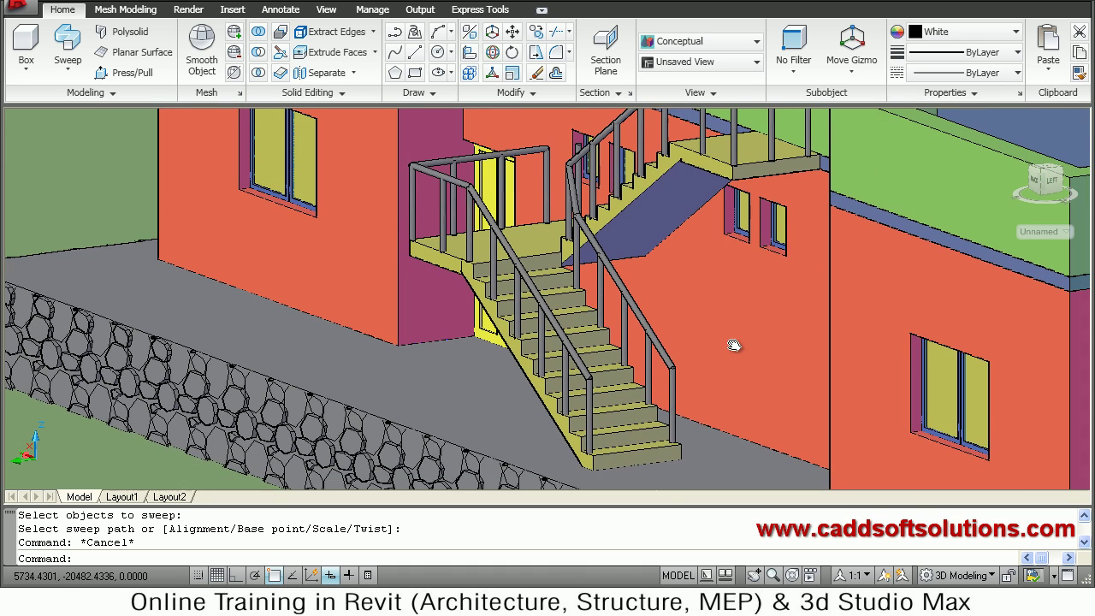
Step: Frame the upper landing and parapet, and set the UCS to the Back preset
middle_drag(676, 270, 638, 326)
scroll(685, 250, up, 1)
scroll(712, 257, up, 1)
middle_drag(712, 263, 627, 330)
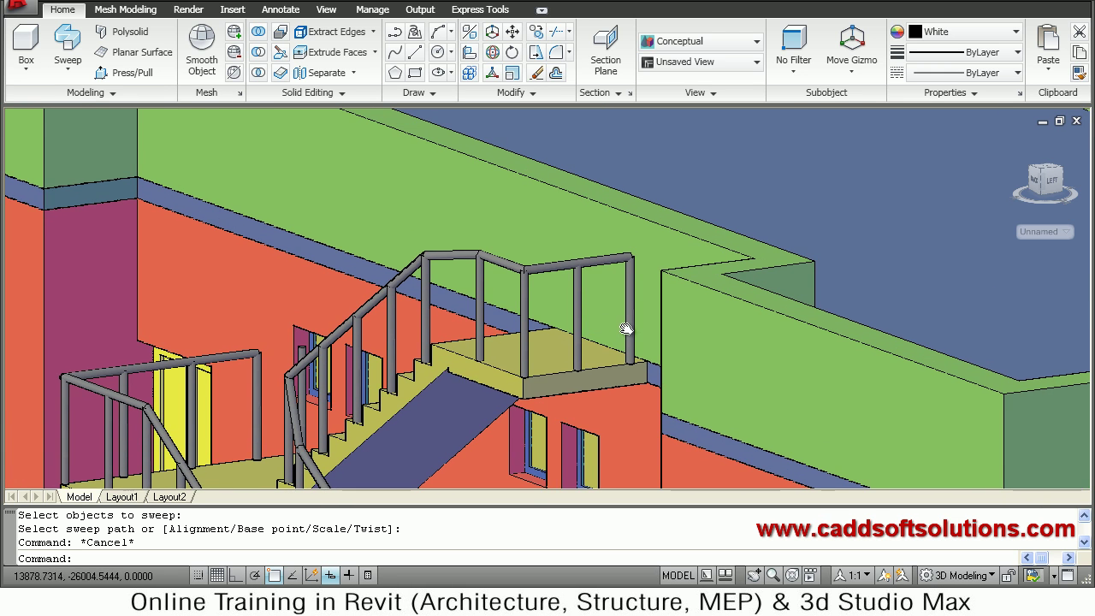
scroll(627, 329, up, 1)
click(462, 300)
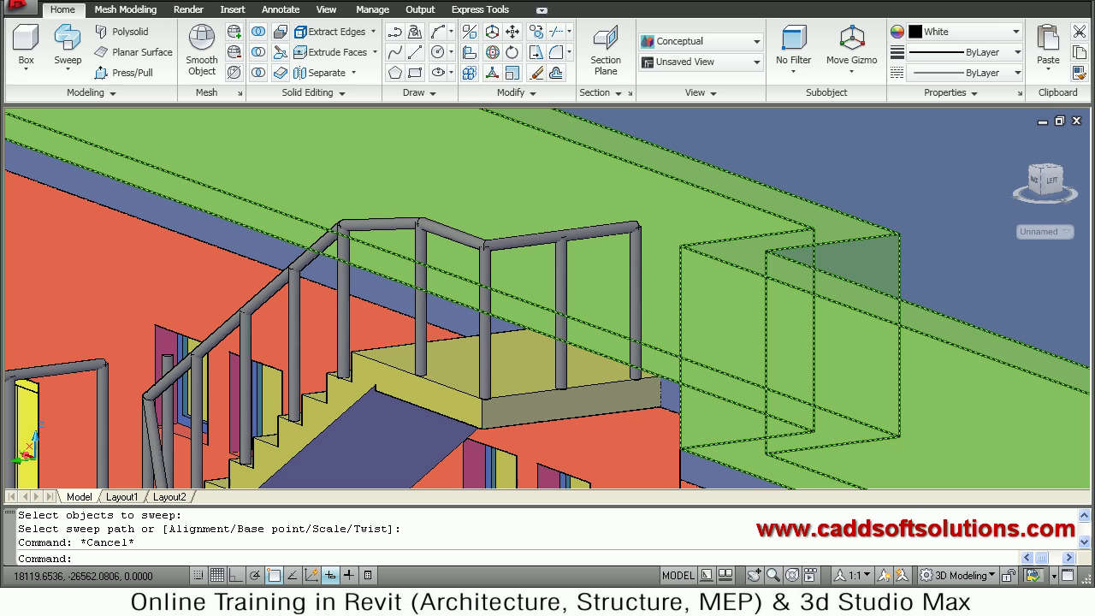
key(Escape)
key(Escape)
click(323, 10)
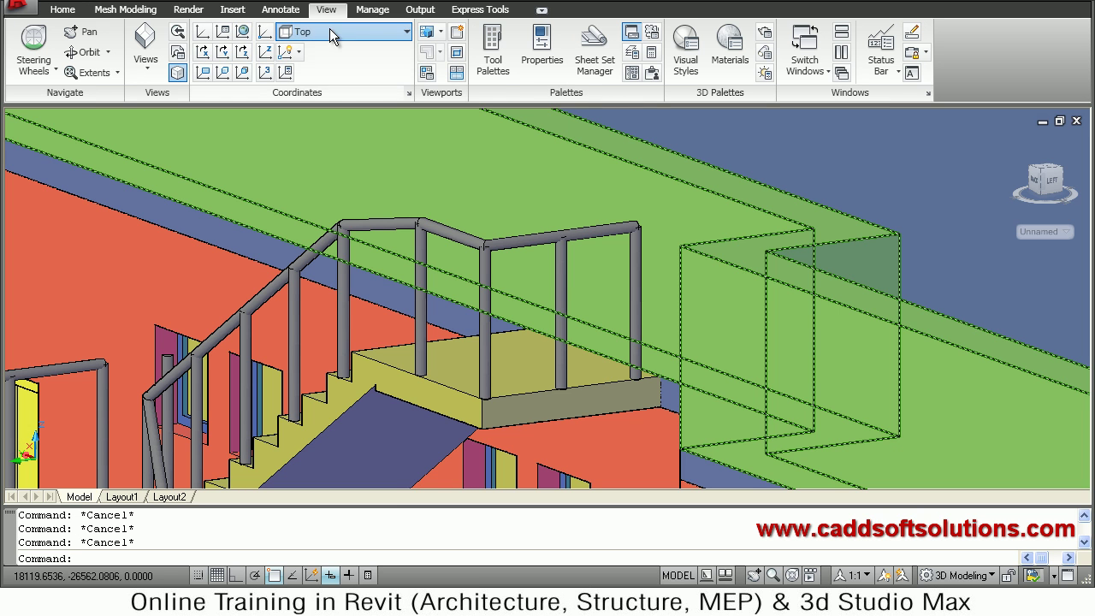
click(334, 34)
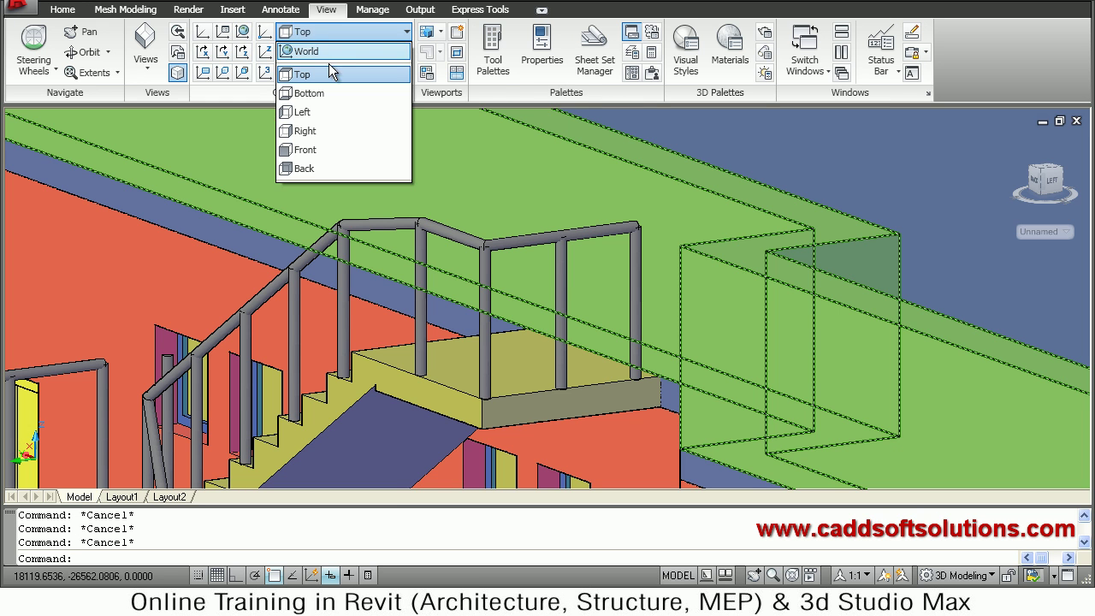
click(305, 170)
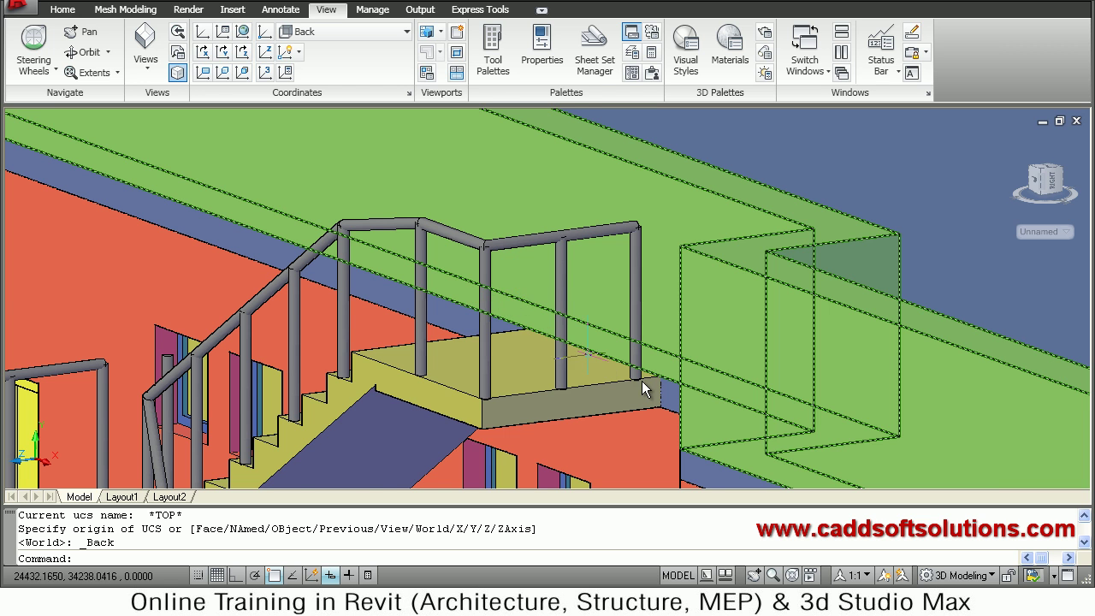
key(Escape)
Step: With Ortho on, draw a vertical line from the landing corner up the wall
text(l)
key(Return)
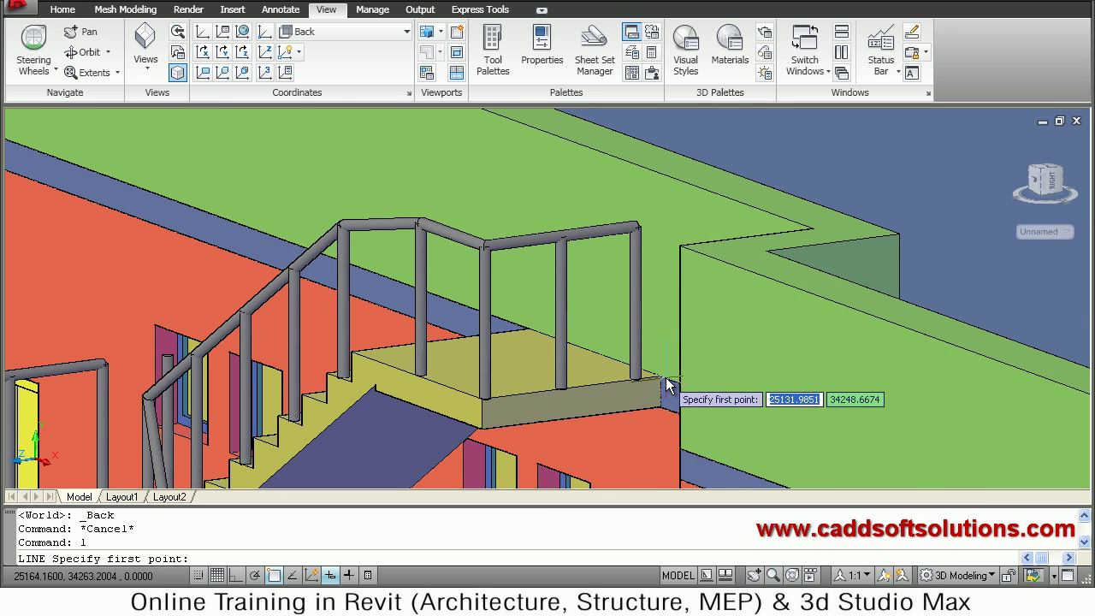
click(660, 378)
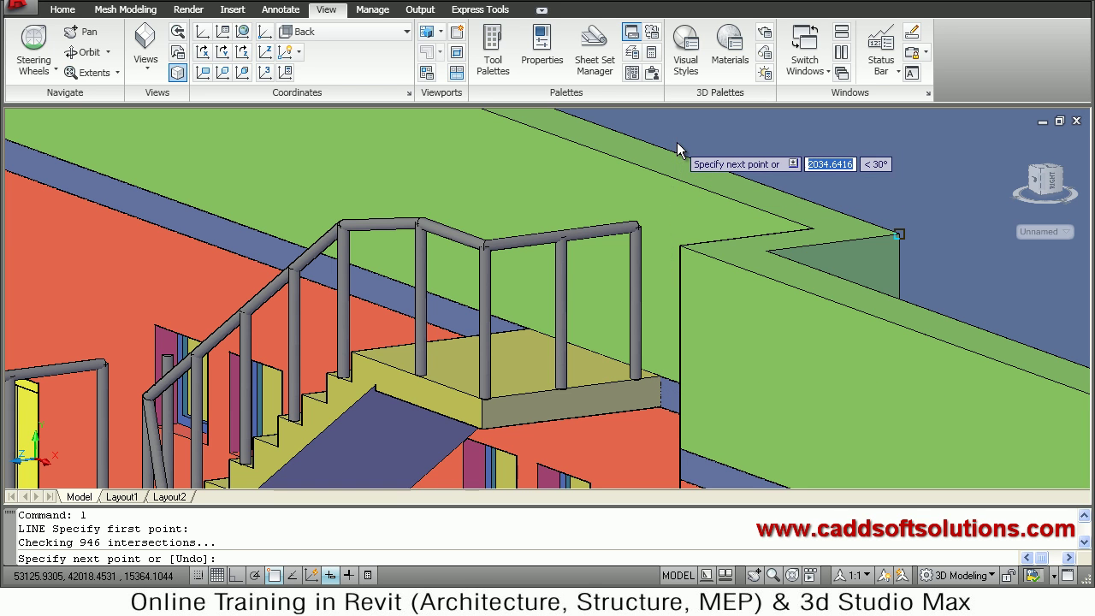
key(F8)
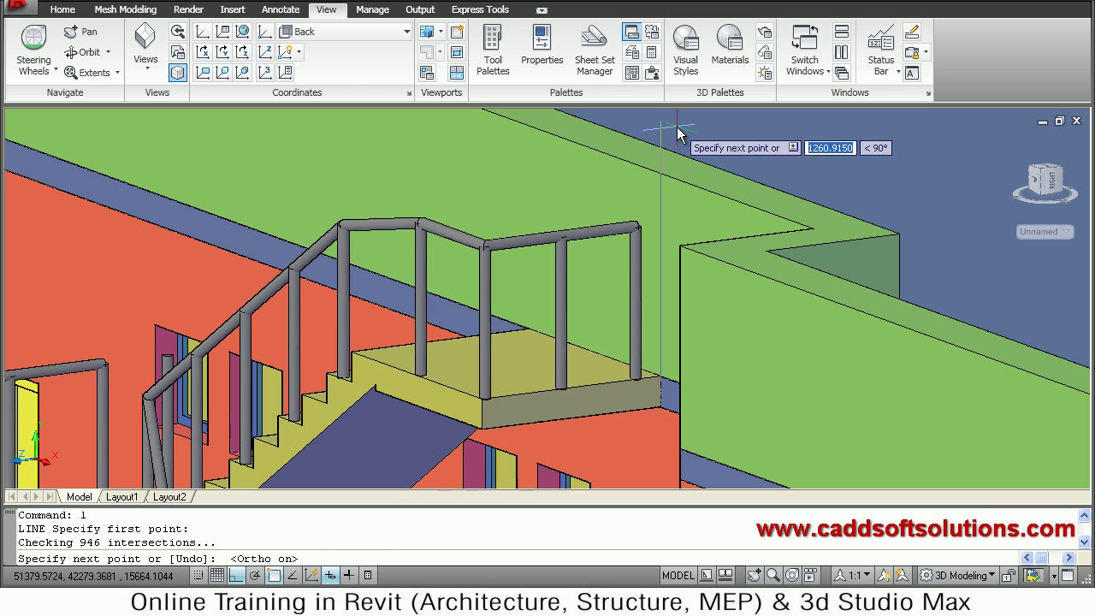
click(679, 139)
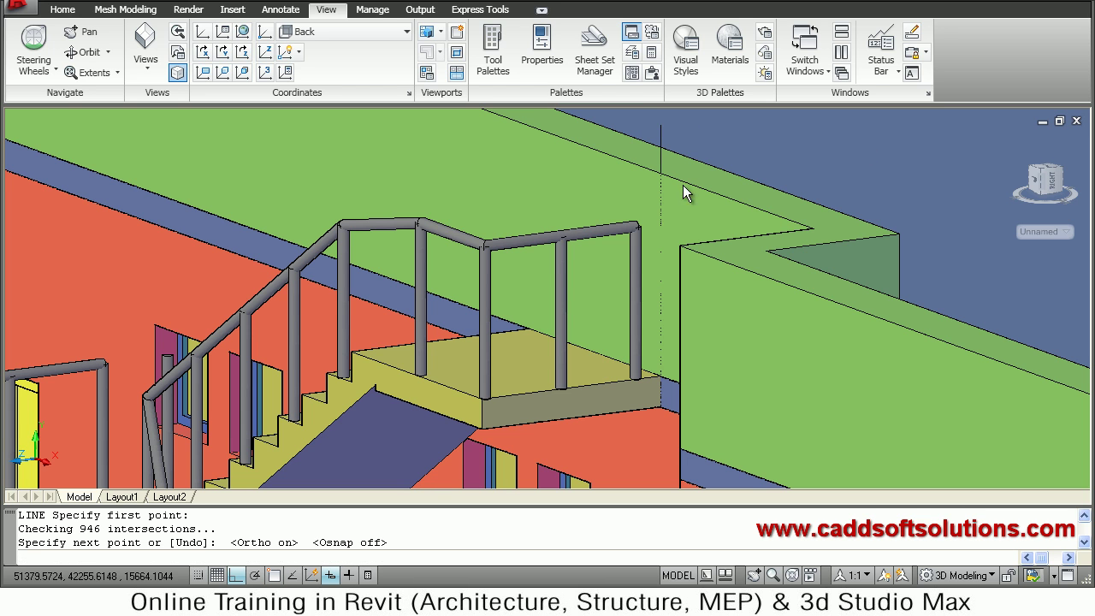
key(Escape)
Step: Draw the second vertical guide line from the landing up the parapet wall
key(Return)
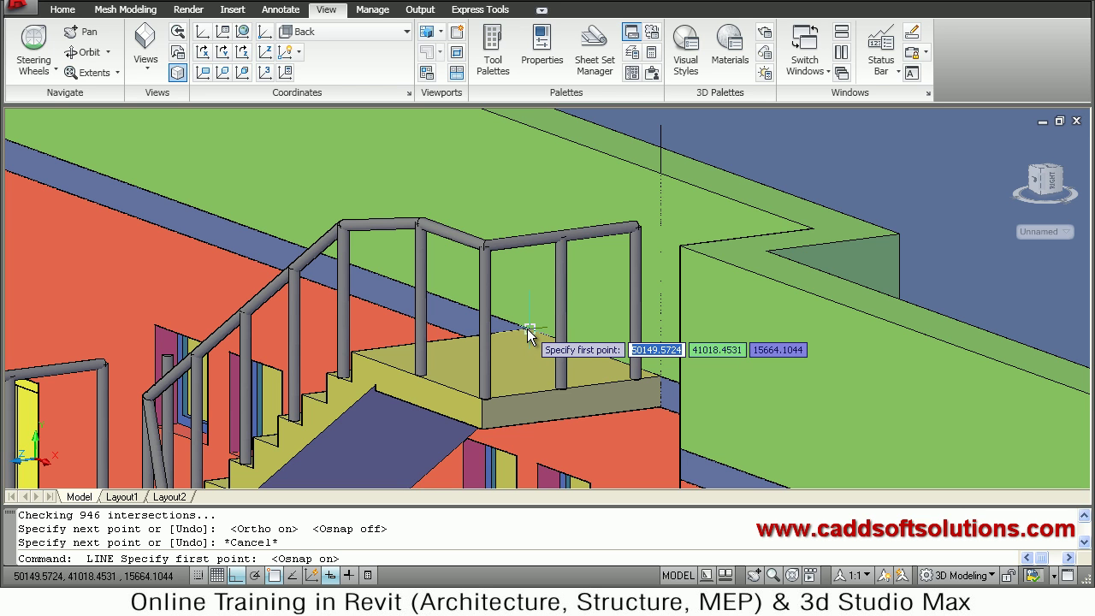
click(529, 330)
middle_drag(555, 163, 557, 274)
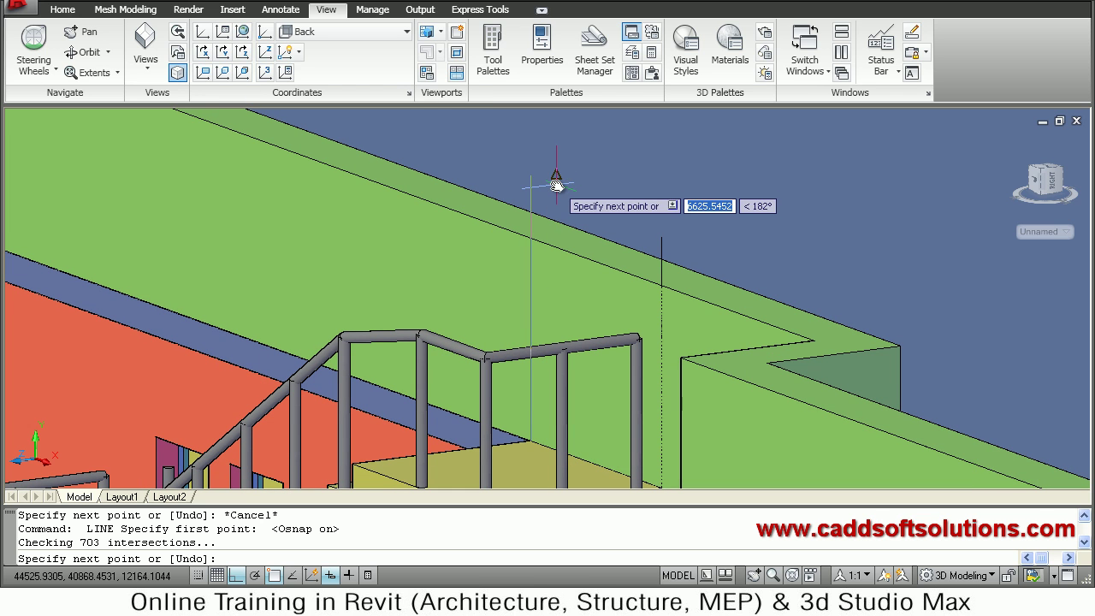
key(F3)
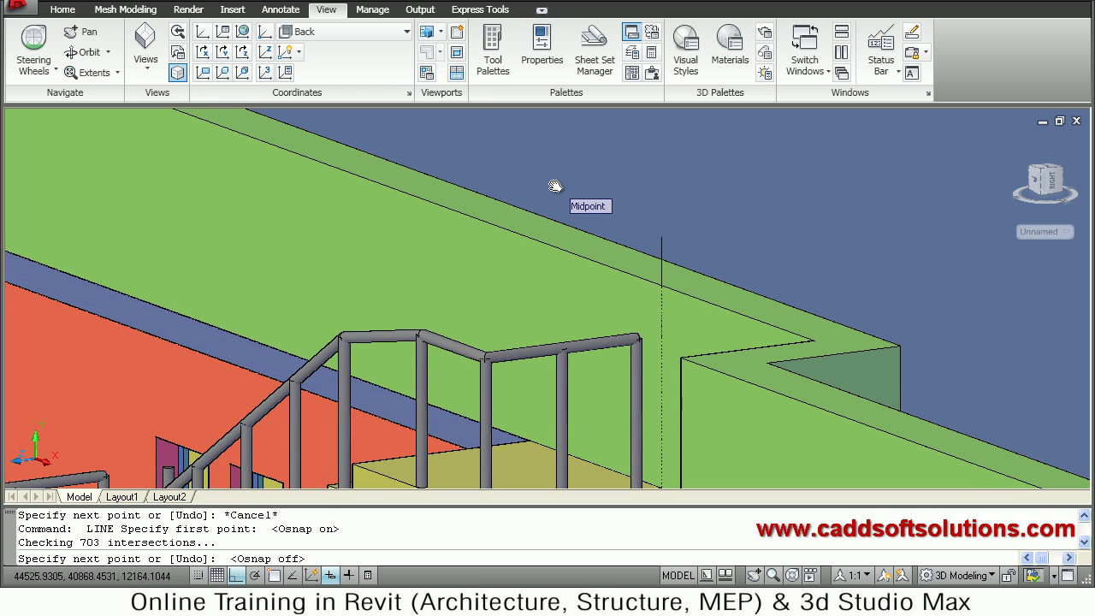
key(Escape)
key(Escape)
middle_drag(631, 269, 580, 224)
scroll(567, 248, up, 2)
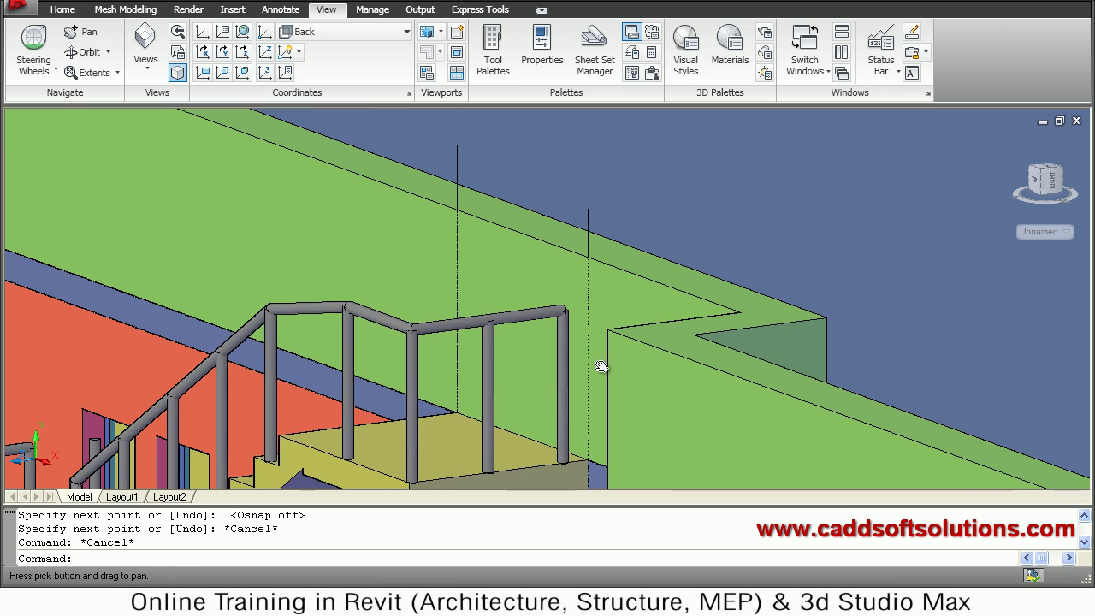
middle_drag(565, 342, 523, 312)
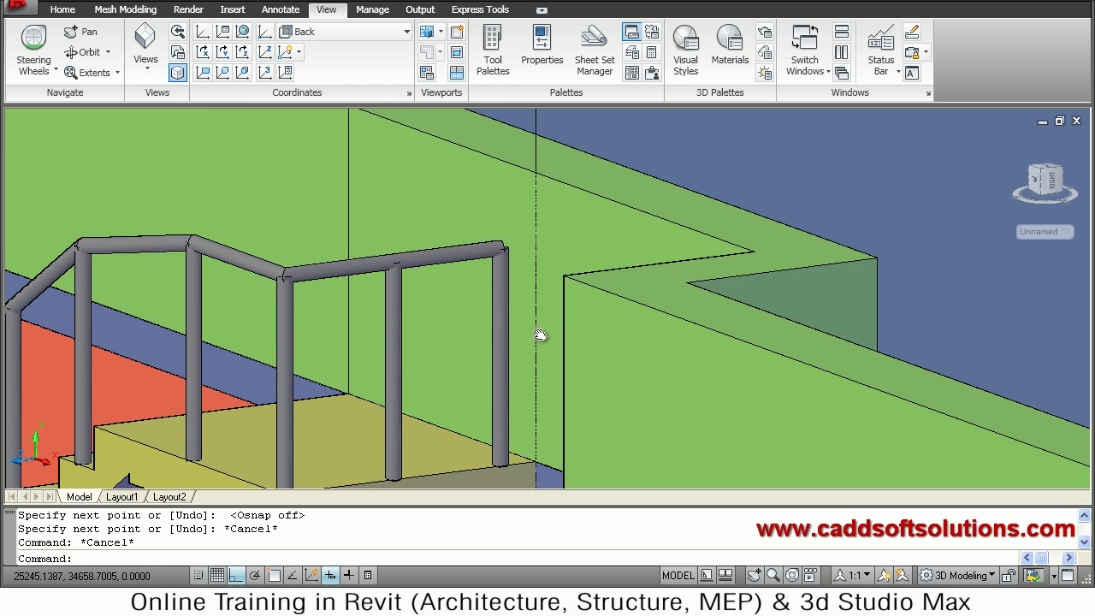
click(62, 10)
click(127, 76)
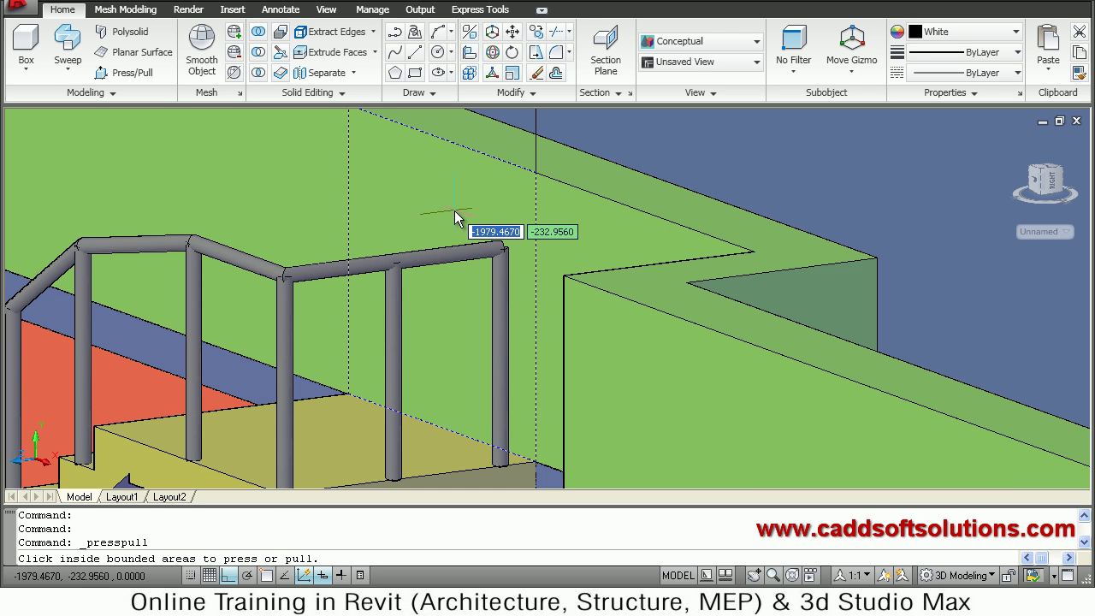
Step: Press-pull the wall area between the guide lines back to open the parapet
click(527, 190)
click(738, 142)
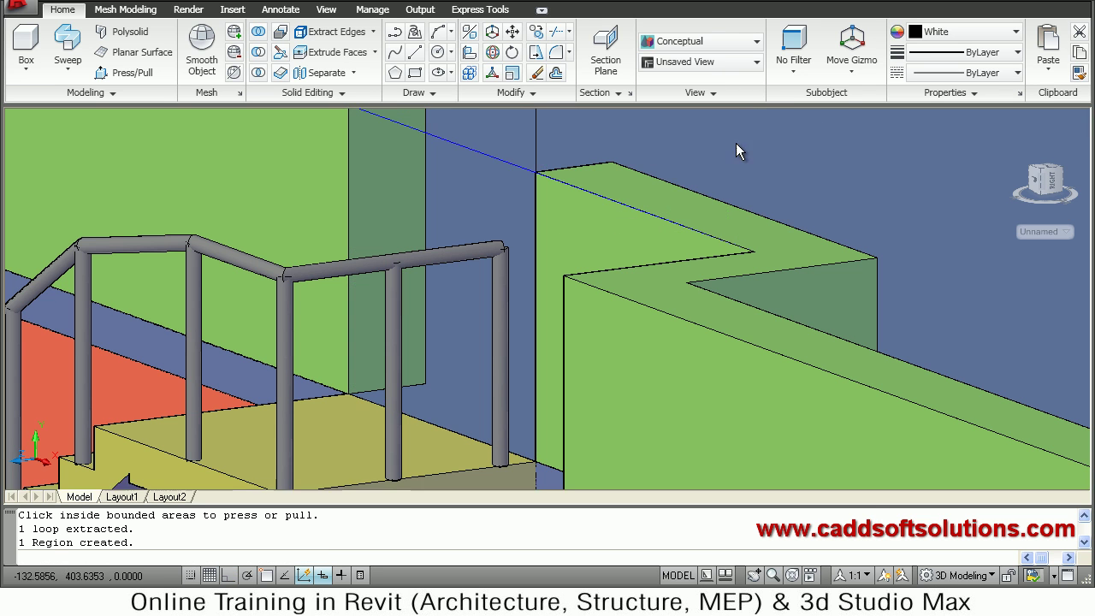
key(Escape)
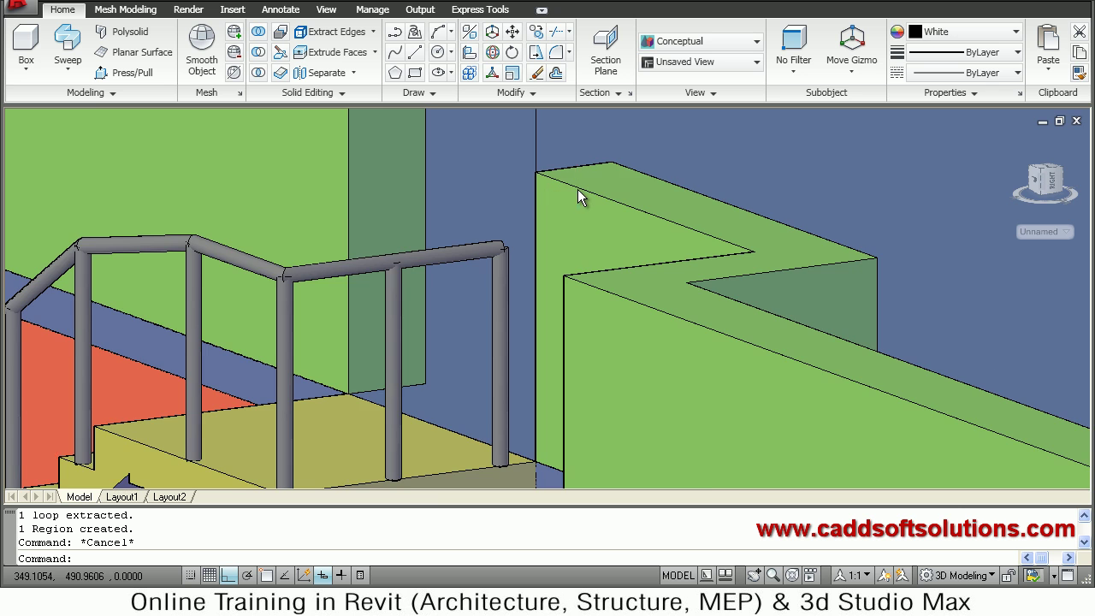
Step: Erase the two vertical guide lines with ERASE
scroll(578, 189, down, 2)
scroll(585, 220, down, 2)
middle_drag(585, 219, 597, 249)
text(e)
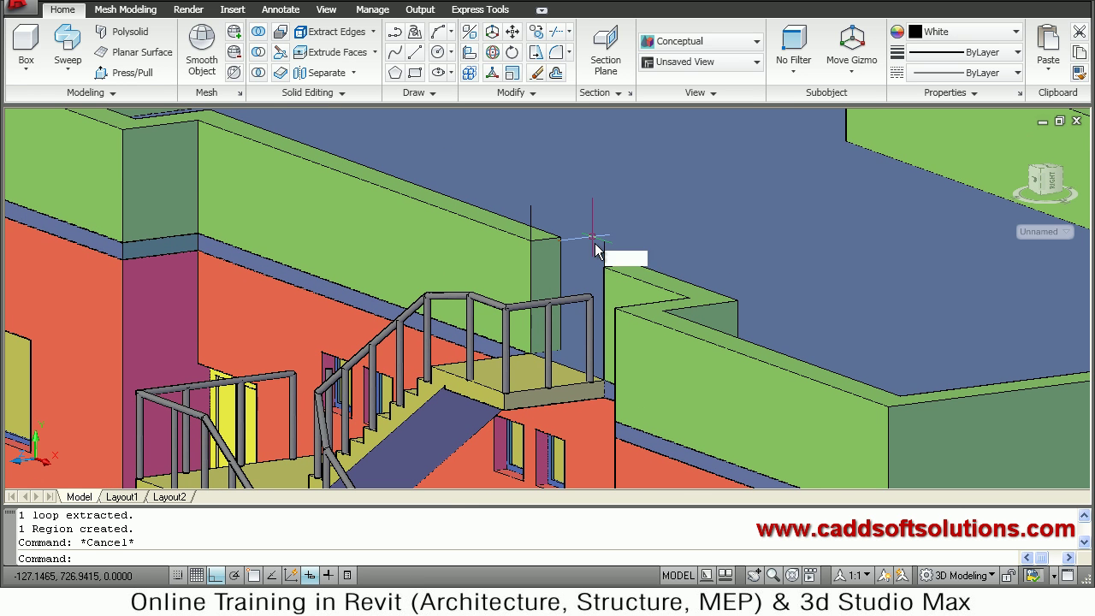
key(Return)
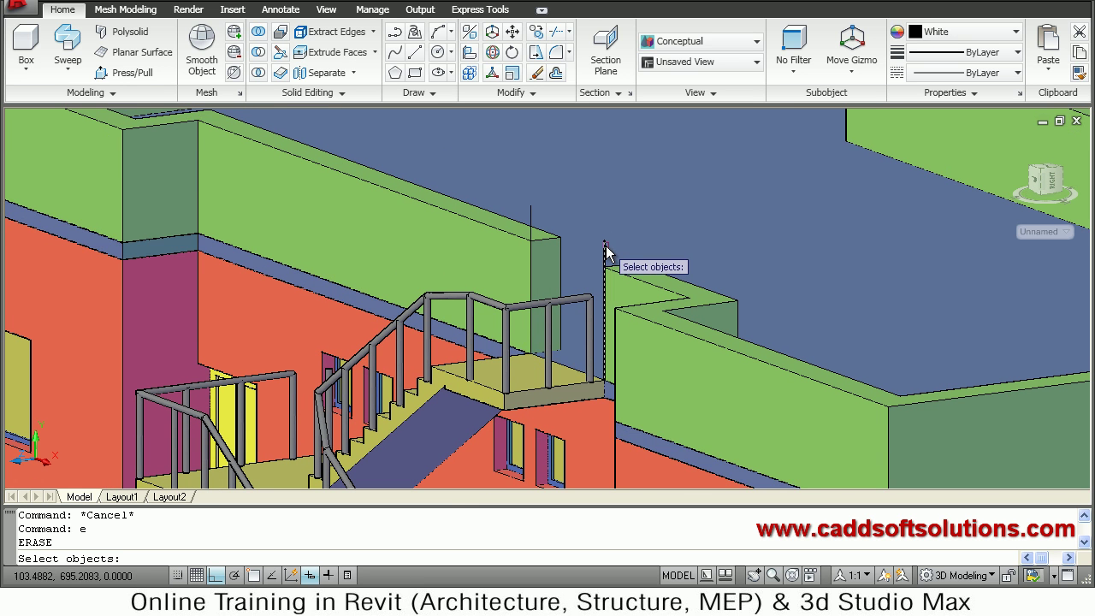
click(565, 221)
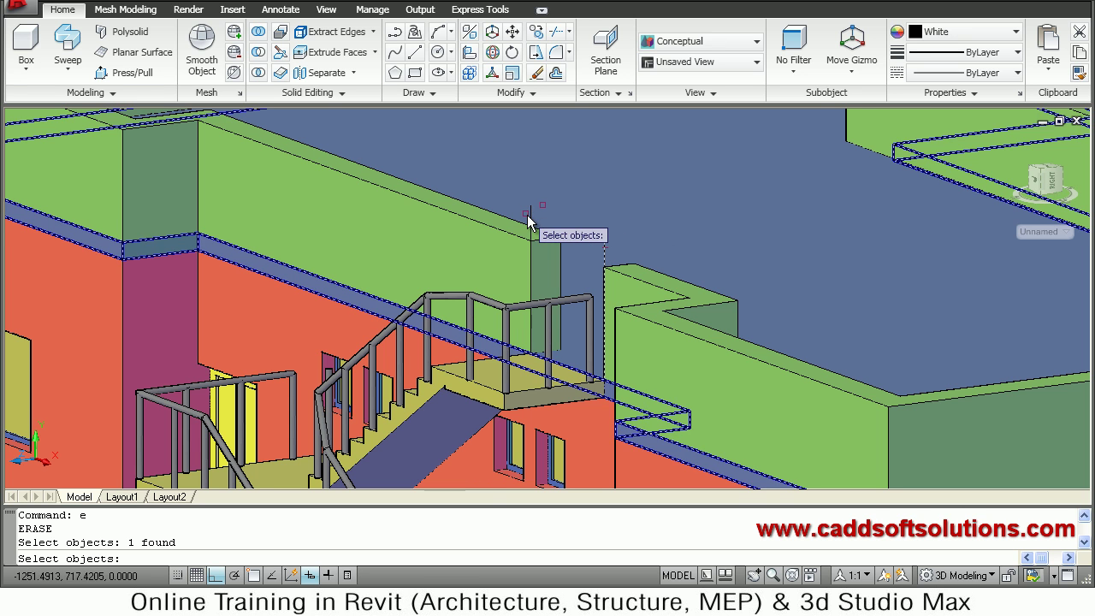
key(Return)
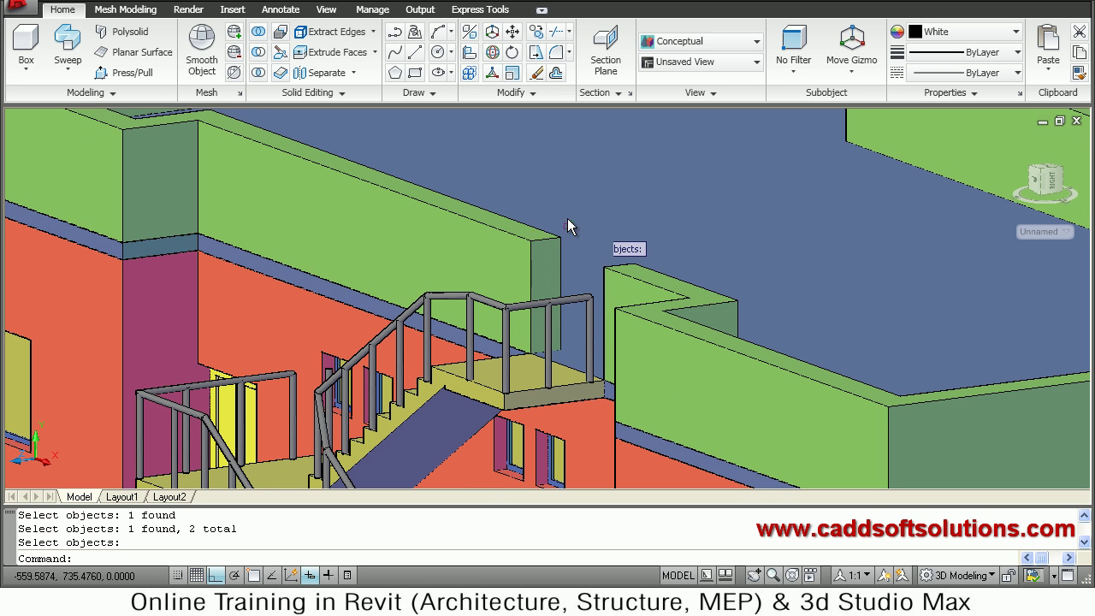
scroll(545, 206, down, 3)
middle_drag(545, 205, 542, 145)
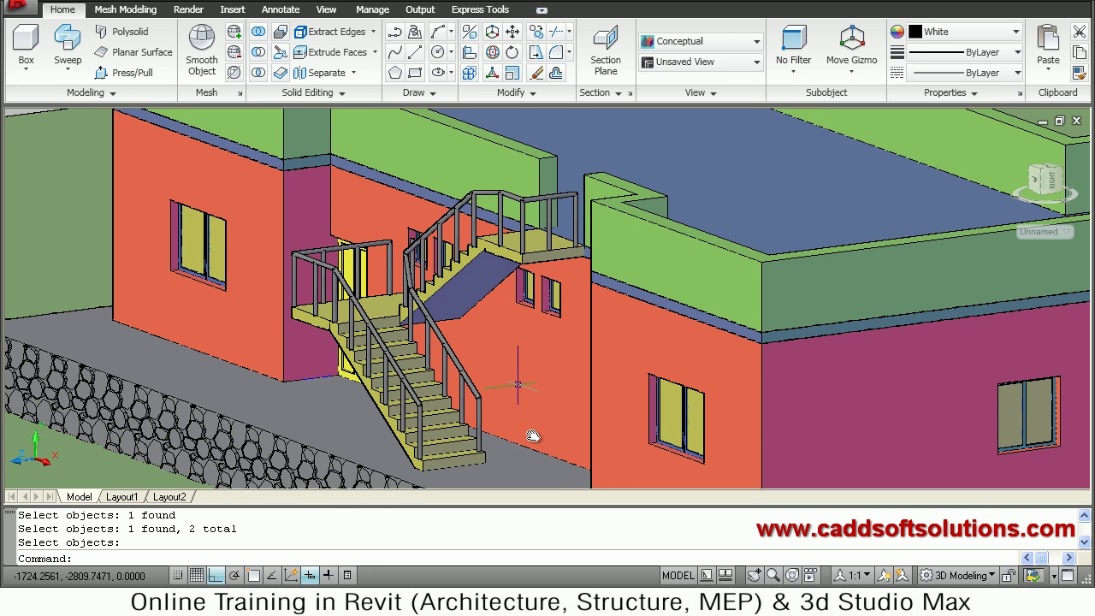
scroll(534, 435, up, 2)
middle_drag(537, 288, 459, 341)
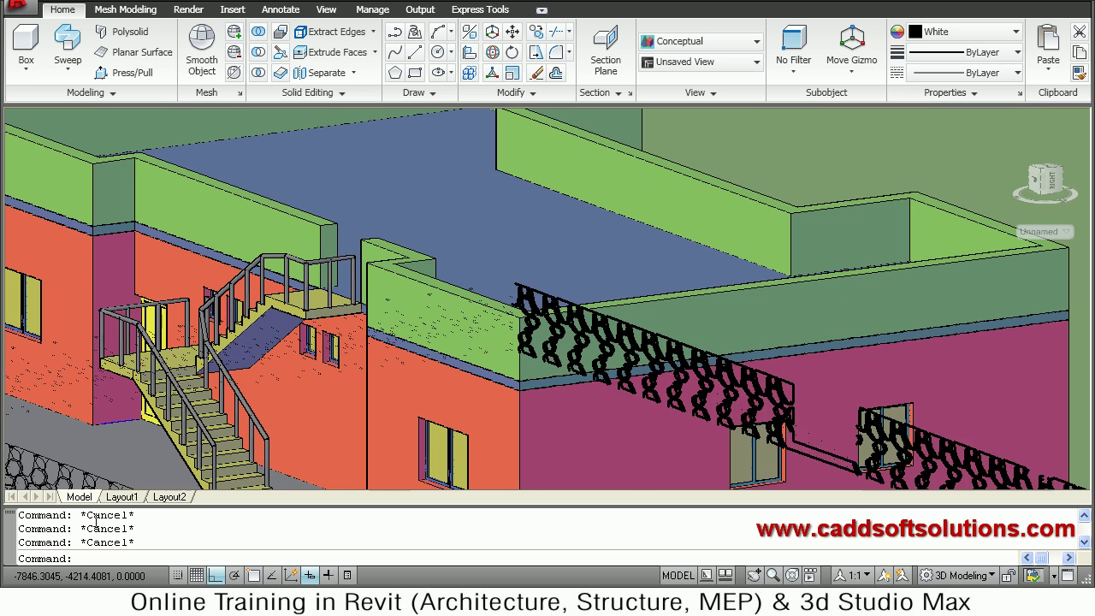
middle_drag(128, 402, 121, 472)
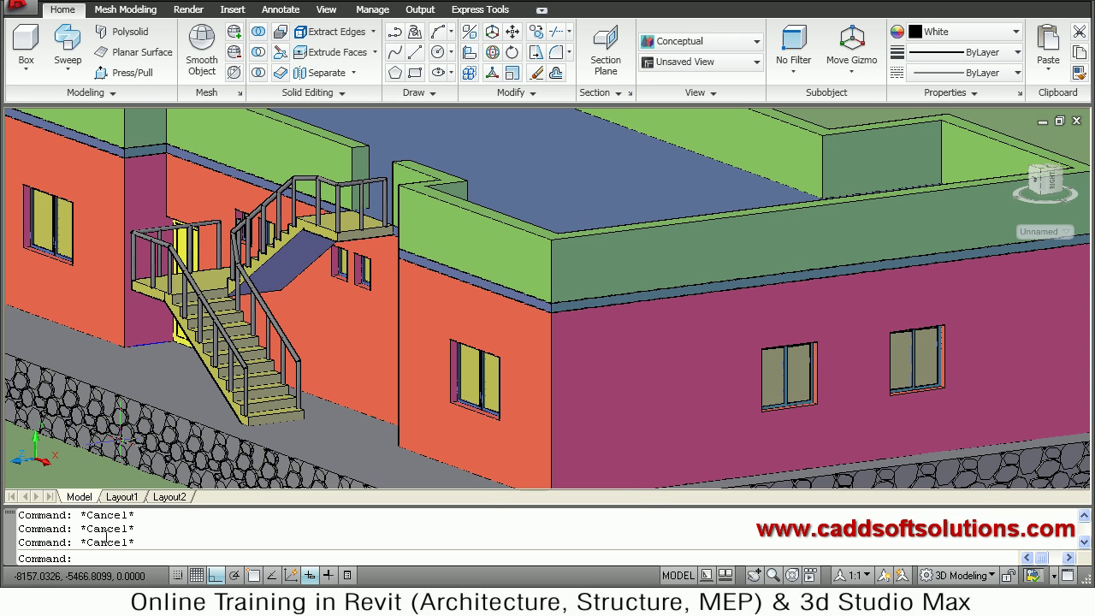